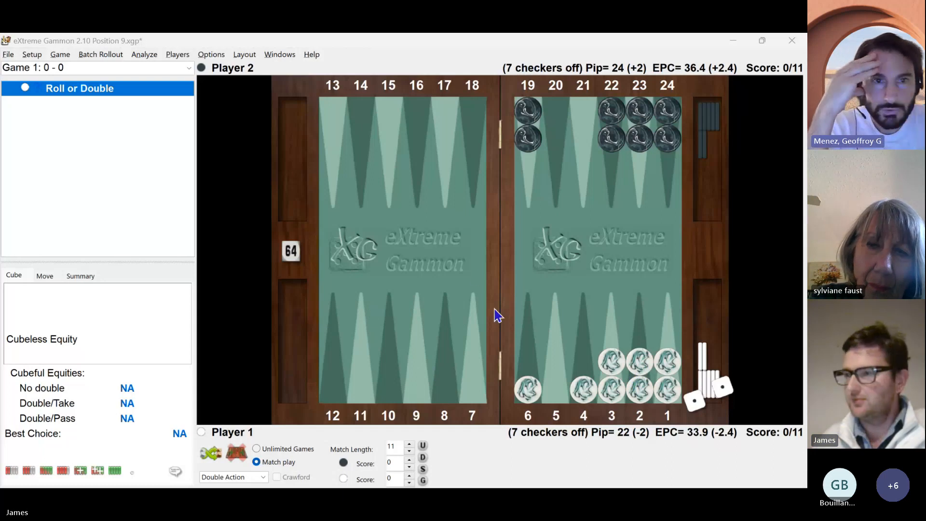
# Add three white checkers on point 13, three black on 12, two black each on 17 and 8, and two white each on 20 and 5
pyautogui.click(374, 269)
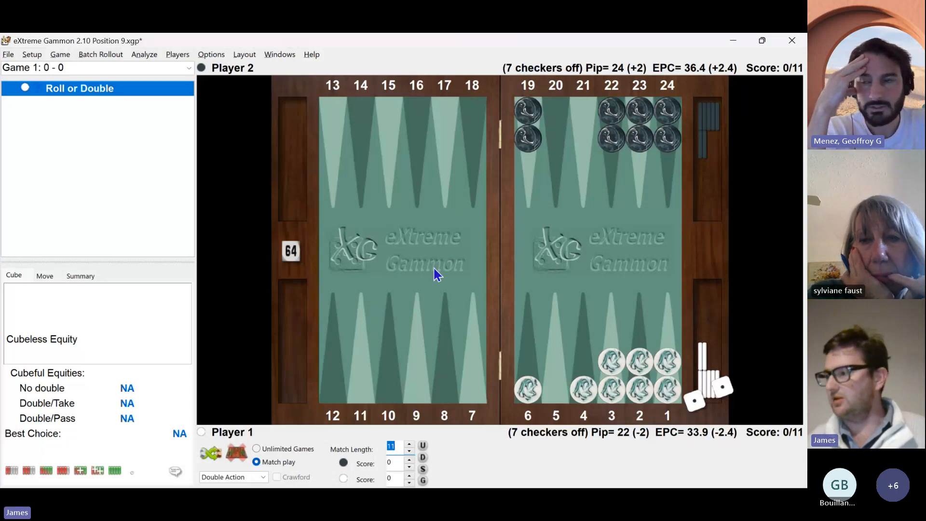
pyautogui.click(343, 169)
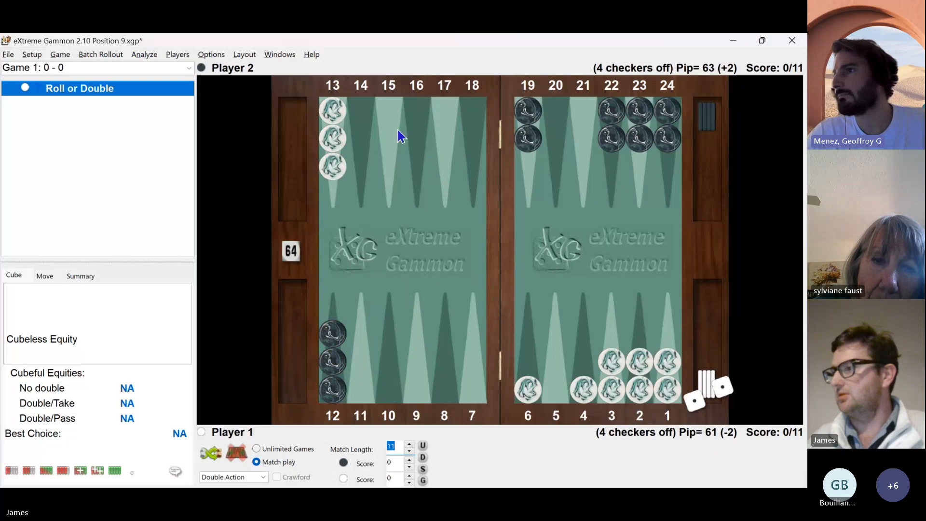
pyautogui.click(448, 145)
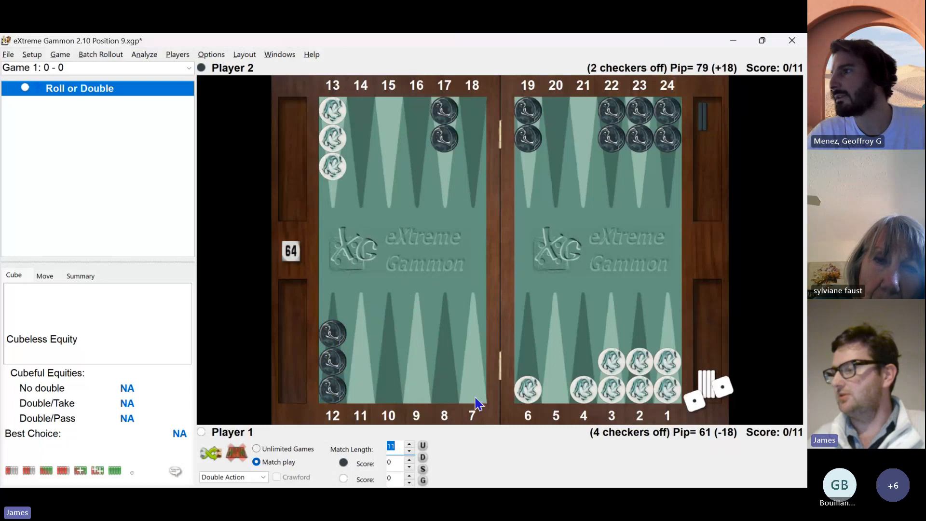
pyautogui.click(446, 361)
pyautogui.click(560, 147)
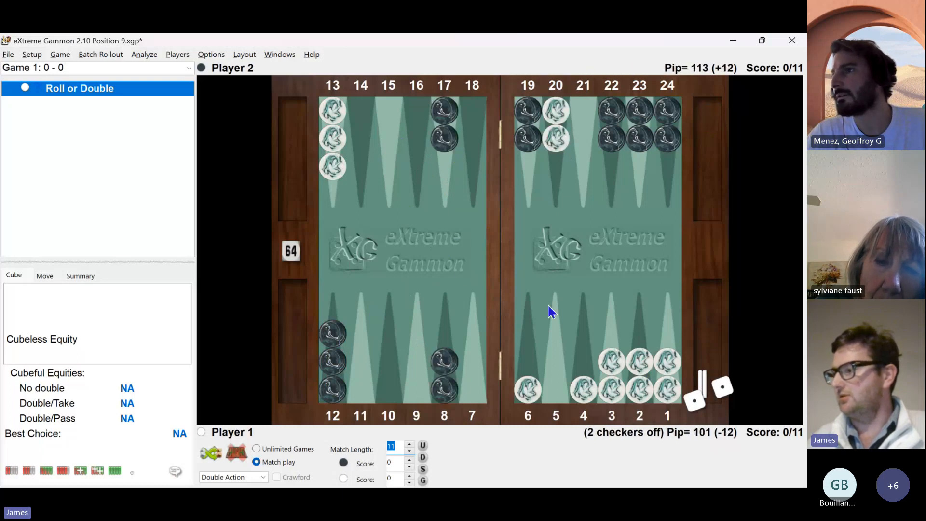
pyautogui.click(559, 361)
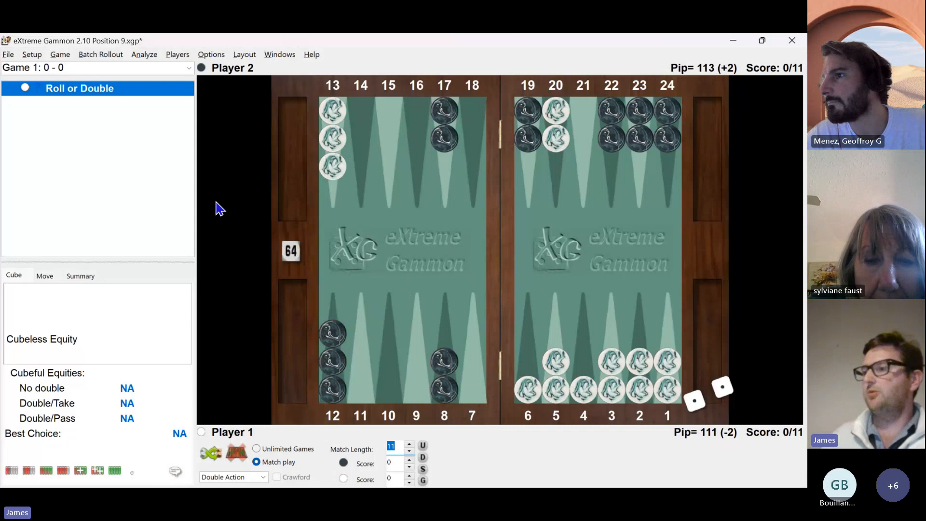
# Start a game from the set-up position with the top player controlled by the computer at XG Roller+ level
pyautogui.click(61, 55)
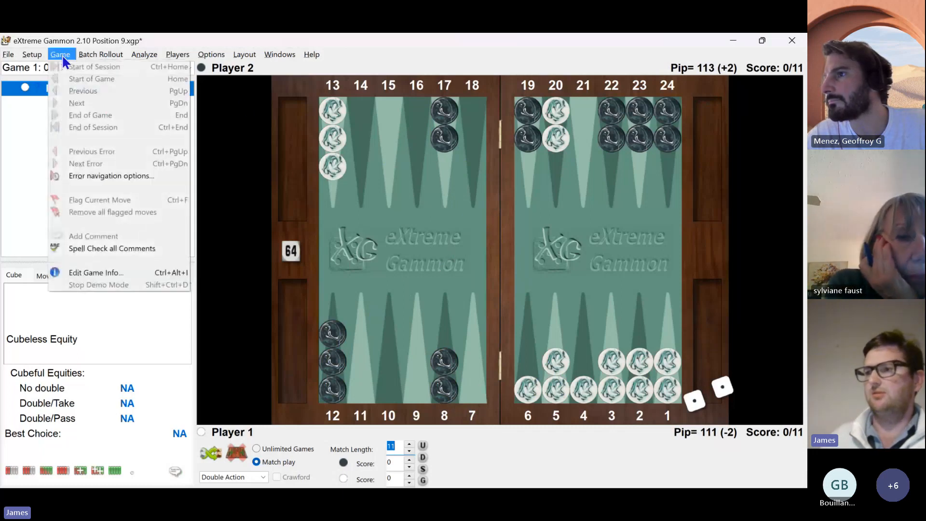
pyautogui.click(62, 55)
pyautogui.click(32, 54)
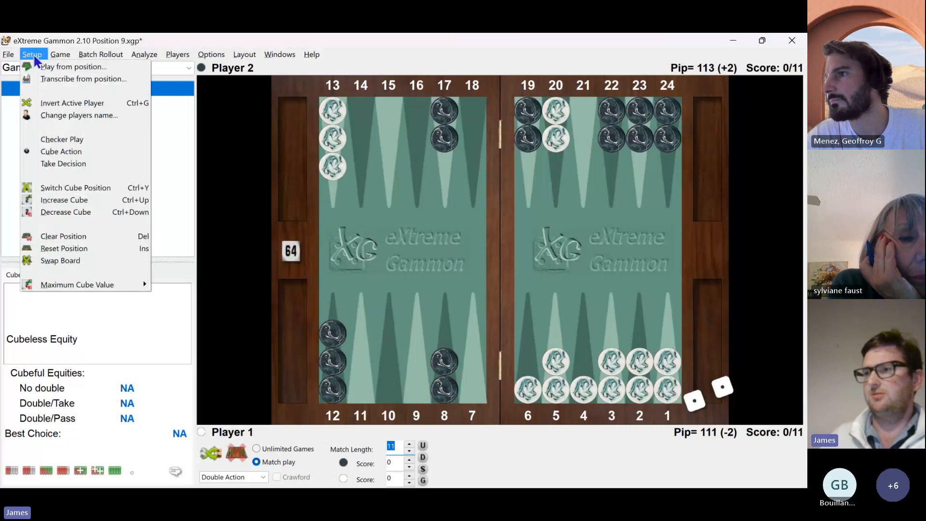
pyautogui.click(93, 68)
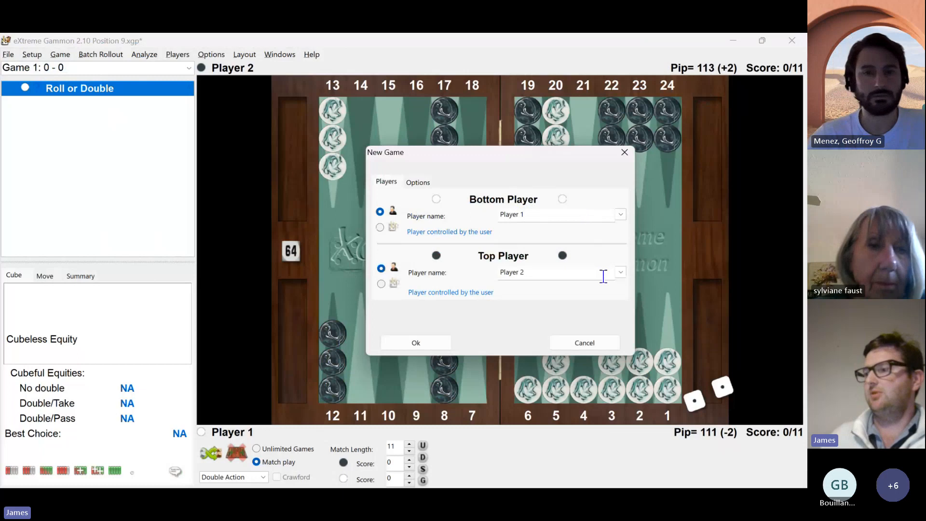
pyautogui.click(621, 273)
pyautogui.click(620, 273)
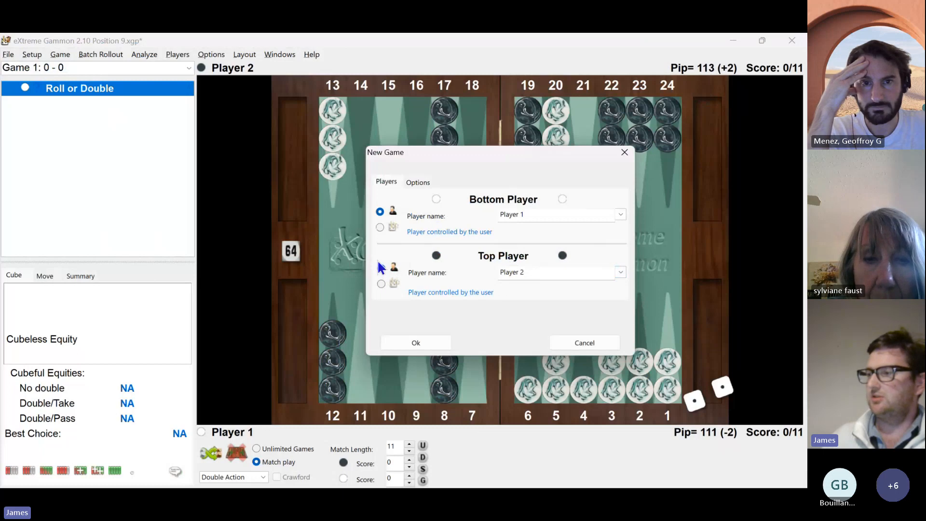
pyautogui.click(381, 283)
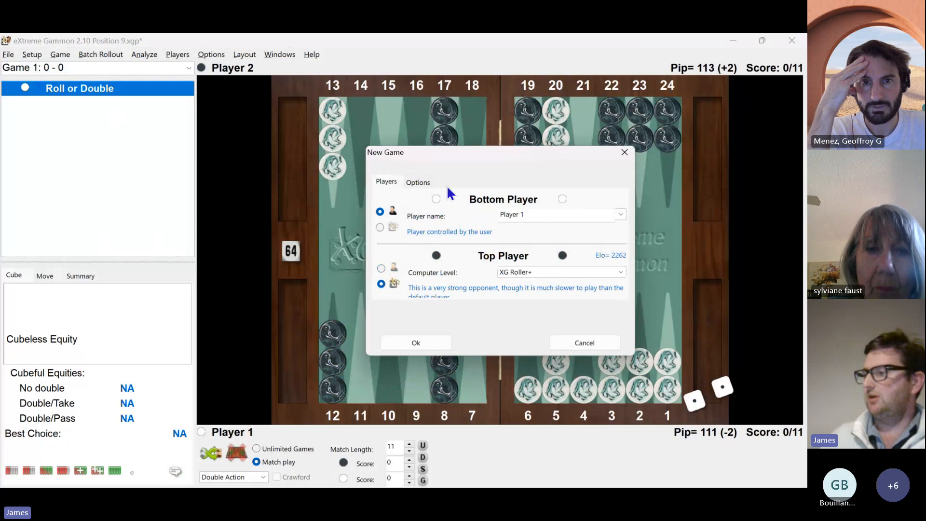
pyautogui.click(402, 339)
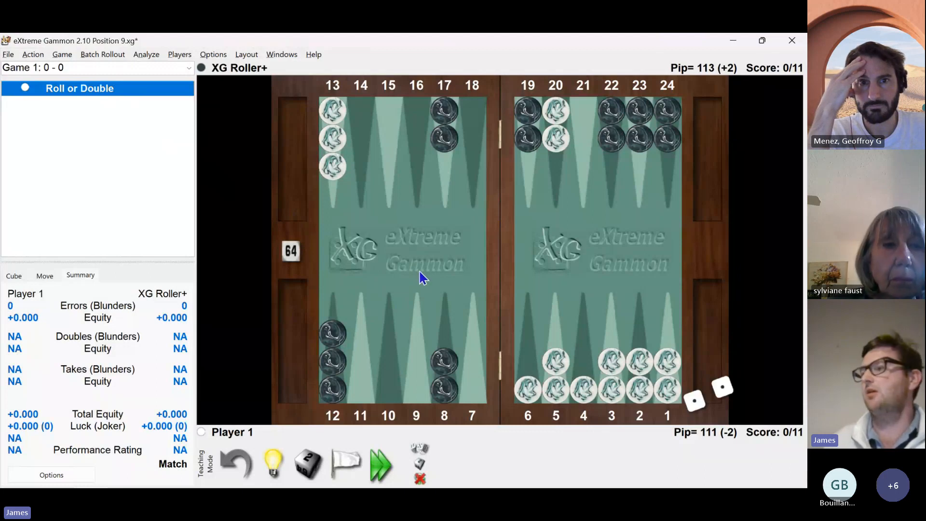
# Roll the dice for the bottom player and move a checker 13/3 with the 6-4
pyautogui.hotkey('ctrl', 'h')
pyautogui.click(431, 261)
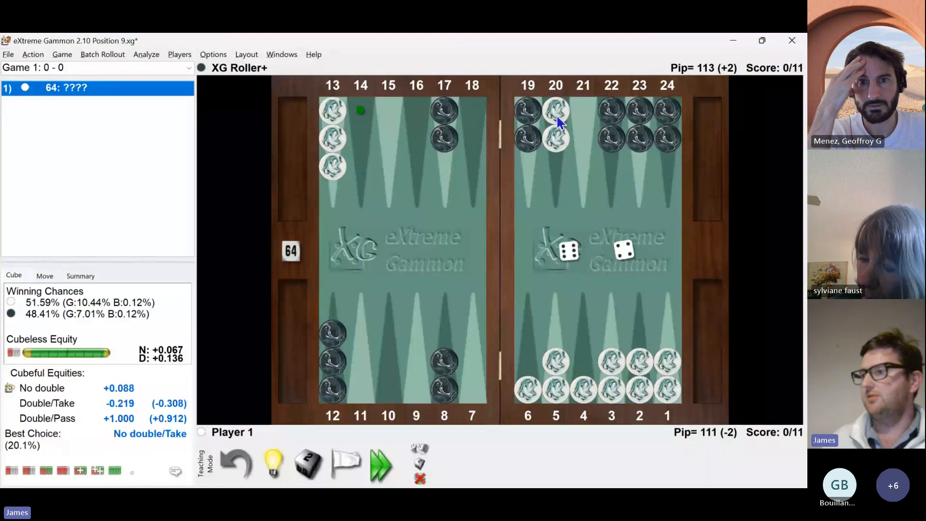
pyautogui.click(335, 146)
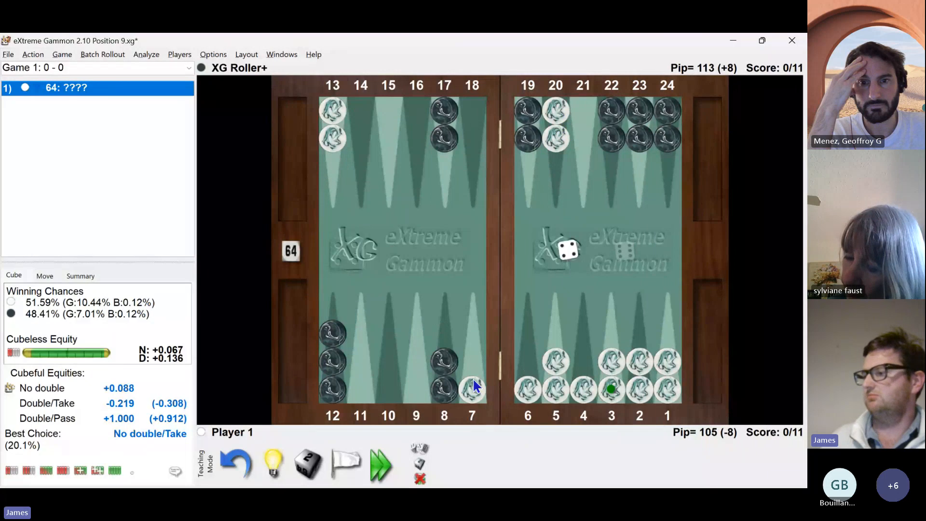
pyautogui.click(474, 387)
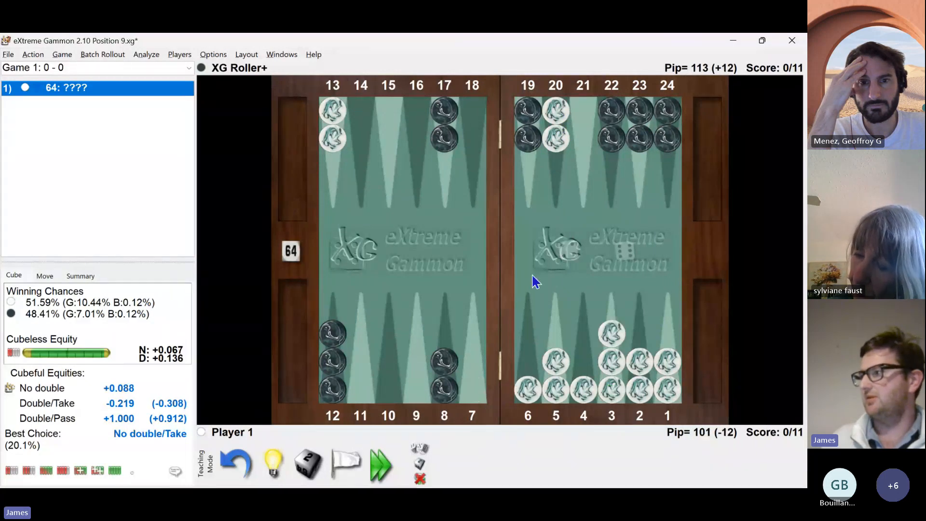
pyautogui.click(565, 257)
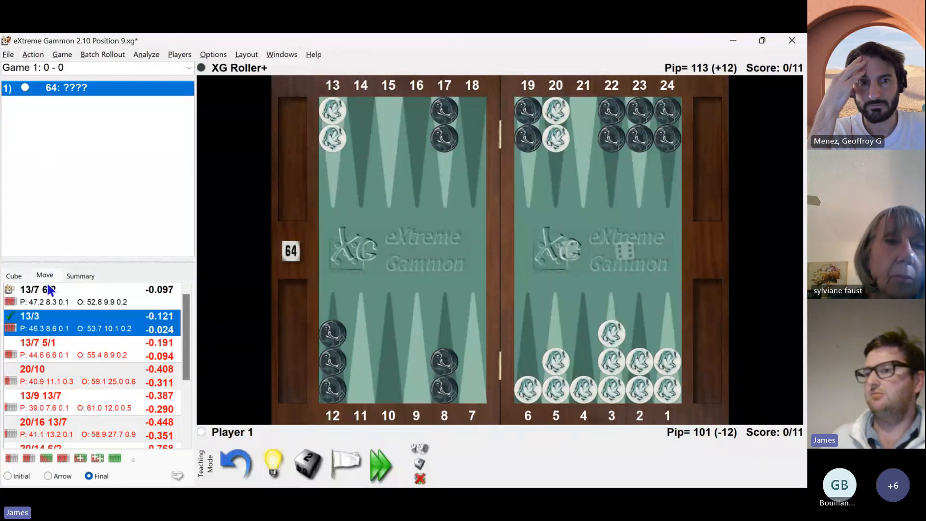
pyautogui.click(50, 87)
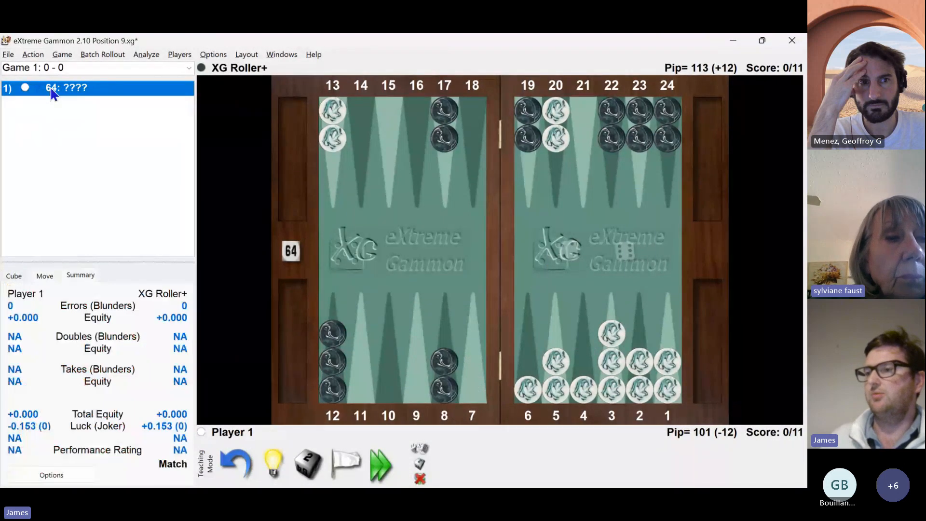
pyautogui.rightClick(86, 90)
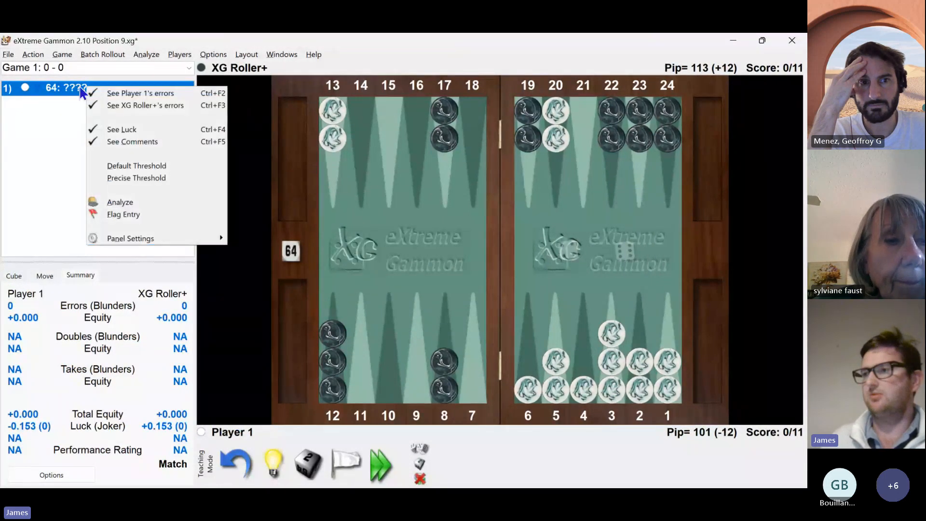
pyautogui.click(76, 91)
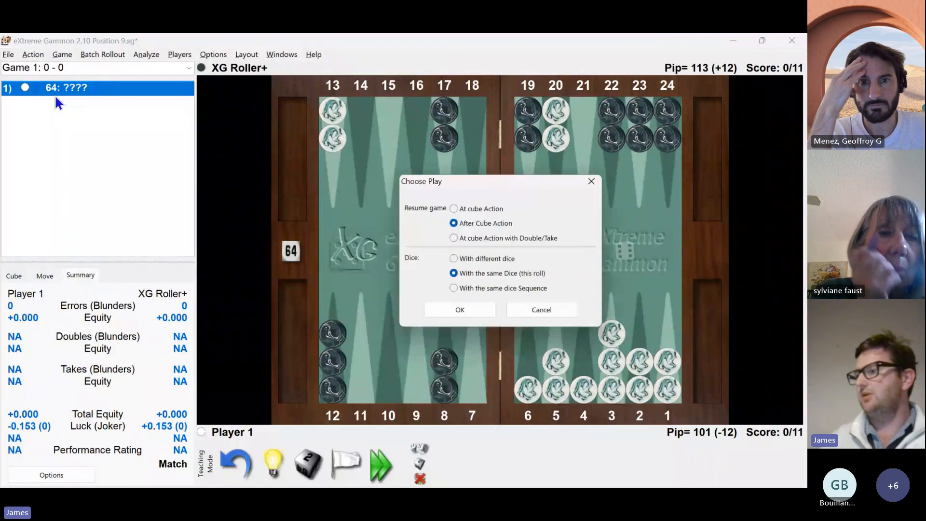
pyautogui.click(548, 307)
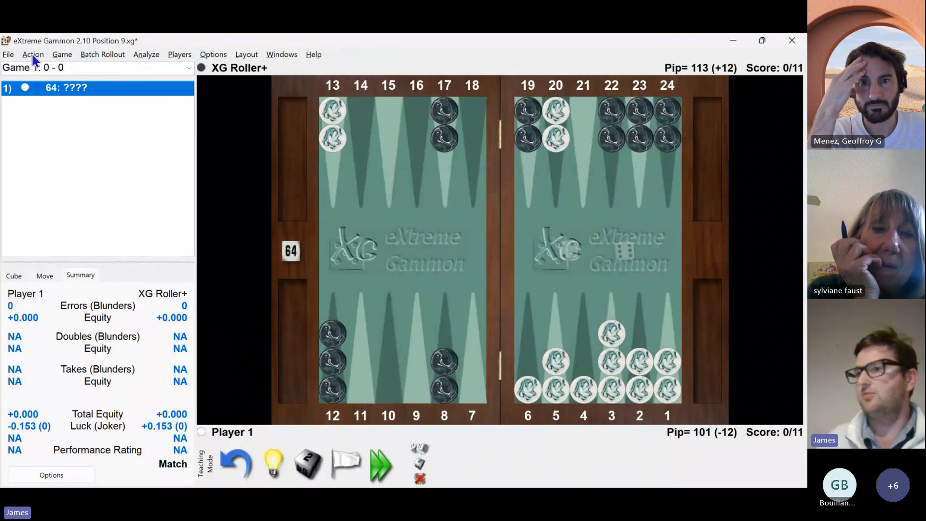
pyautogui.click(40, 55)
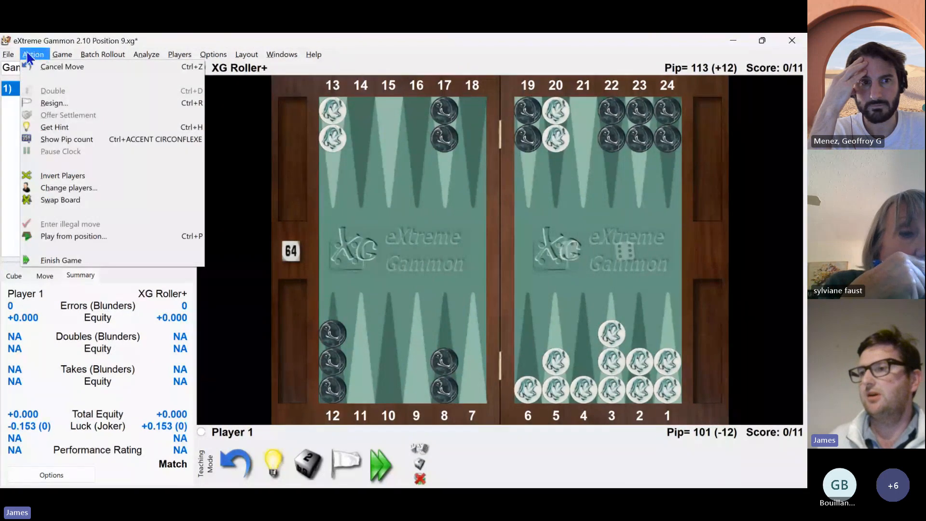
pyautogui.moveTo(62, 58)
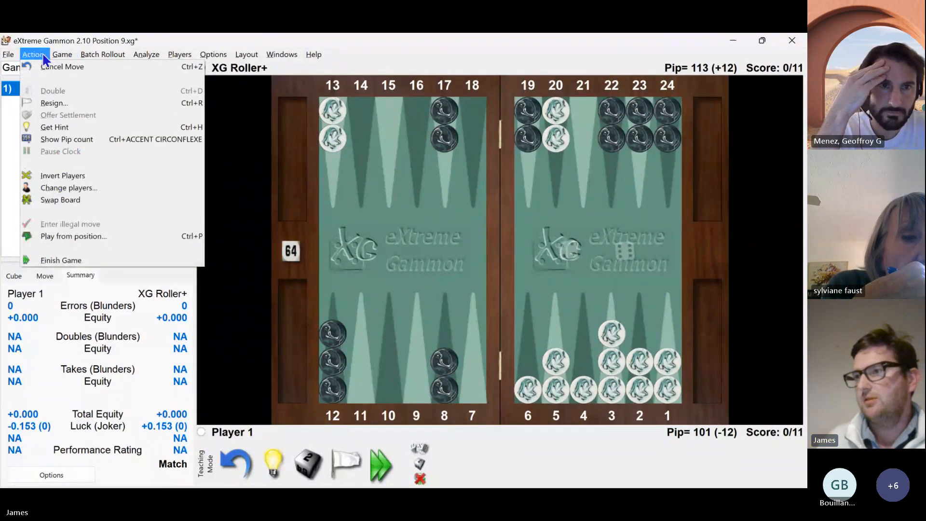
pyautogui.click(80, 237)
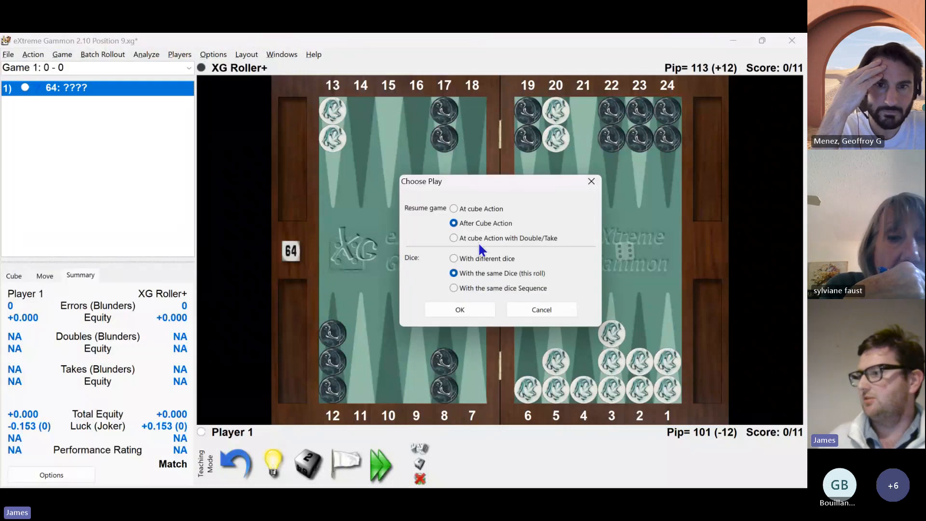
pyautogui.click(590, 181)
# Confirm the 13/3 move, and replay from the 64: 13/3 entry after cube action with the same dice for this roll
pyautogui.click(406, 206)
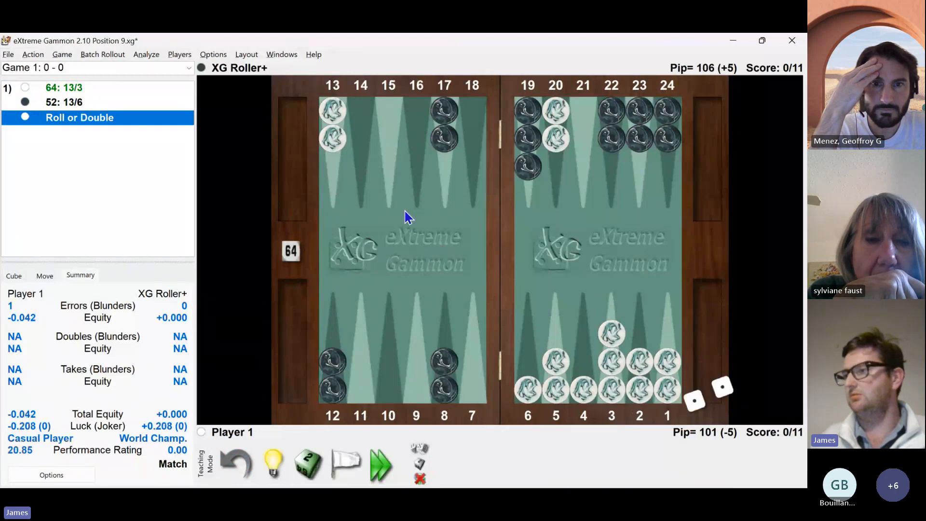
pyautogui.click(82, 102)
pyautogui.click(25, 54)
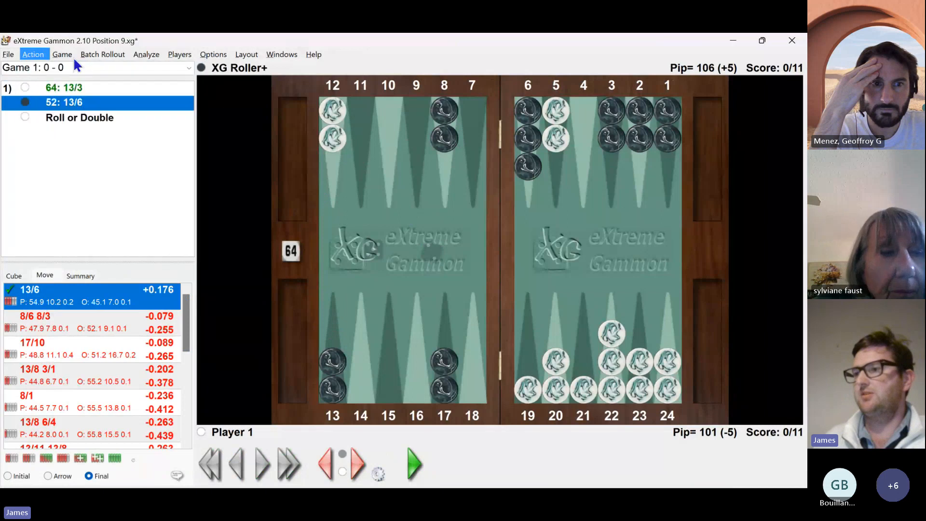
pyautogui.click(65, 88)
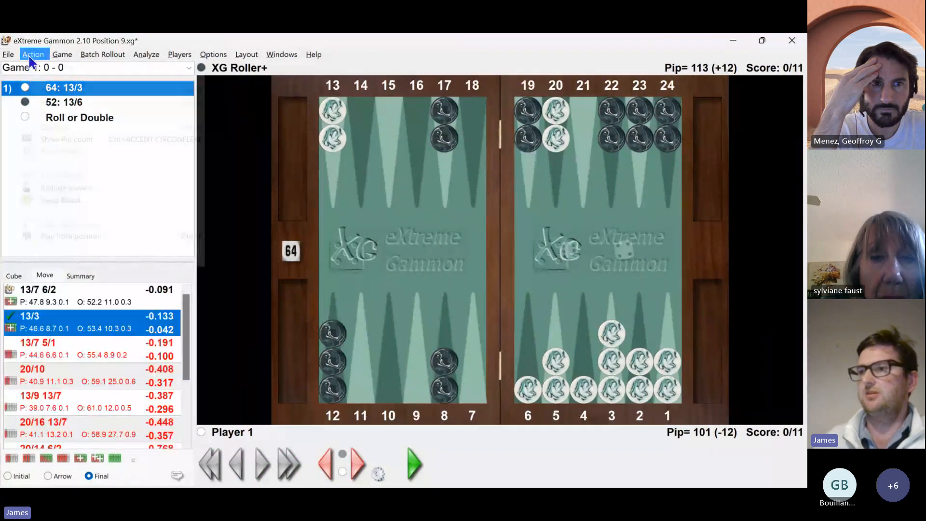
pyautogui.click(29, 54)
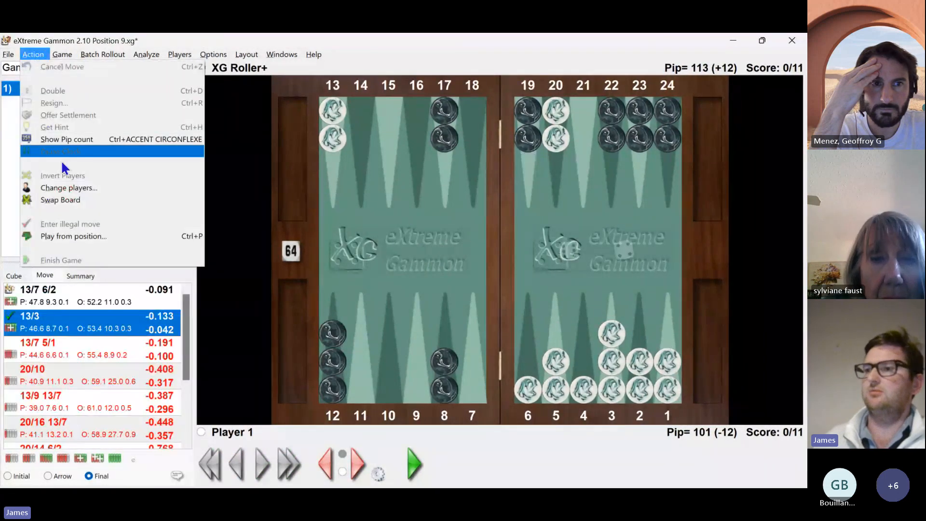
pyautogui.click(72, 236)
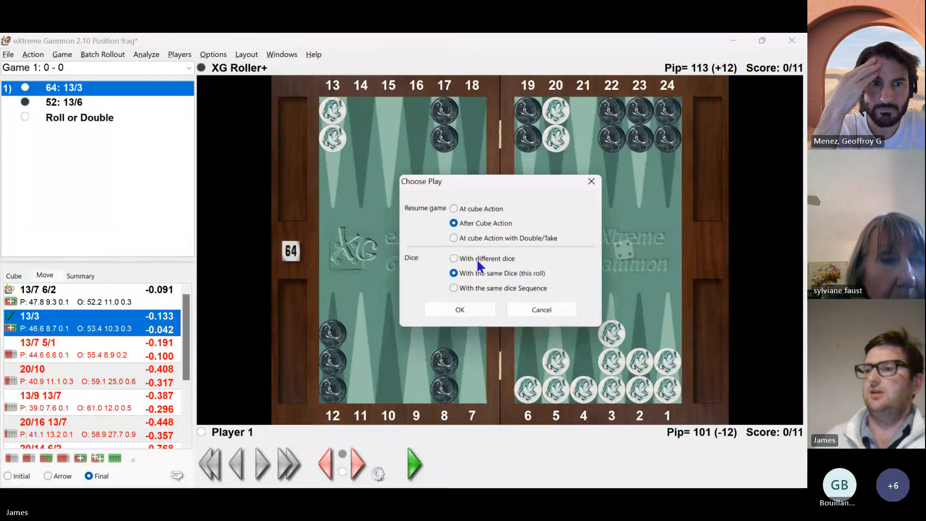
pyautogui.click(470, 308)
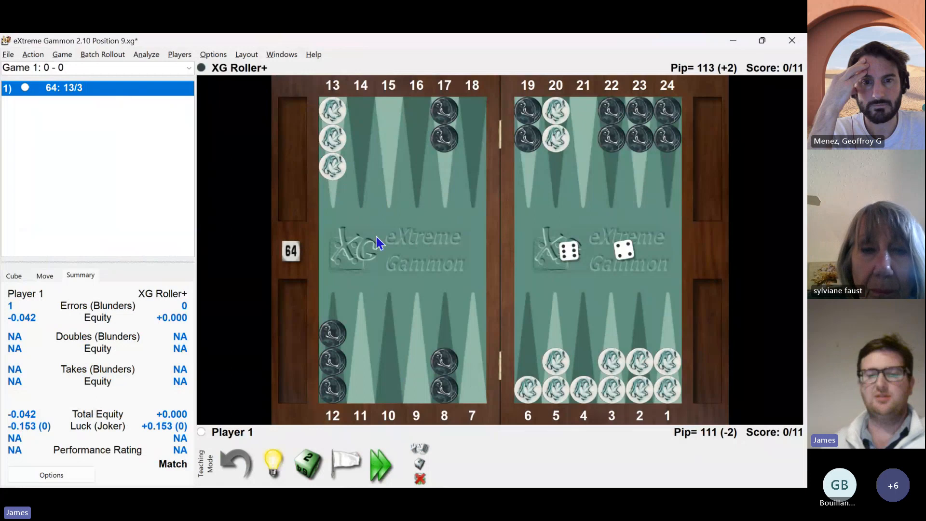
# Open the saved 7 point match dated 21-12-2023 without saving the current game
pyautogui.hotkey('ctrl', 'o')
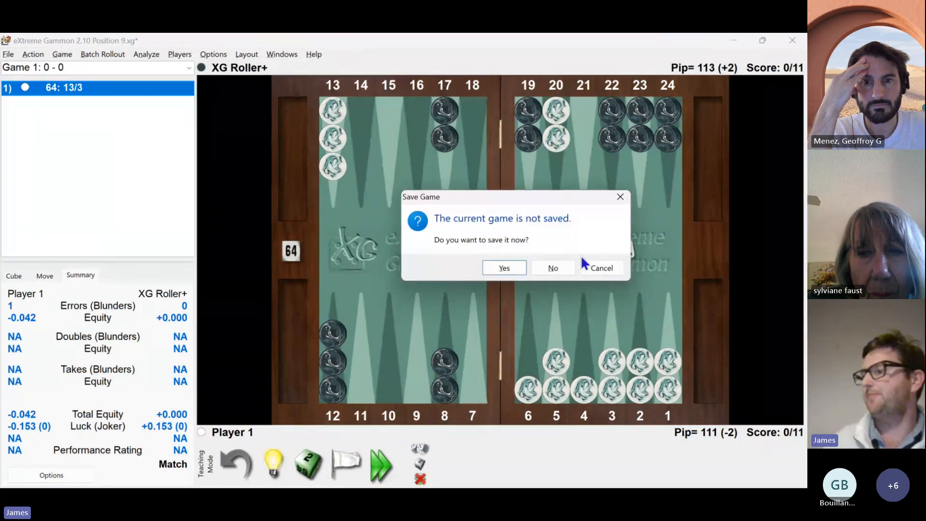
pyautogui.click(556, 270)
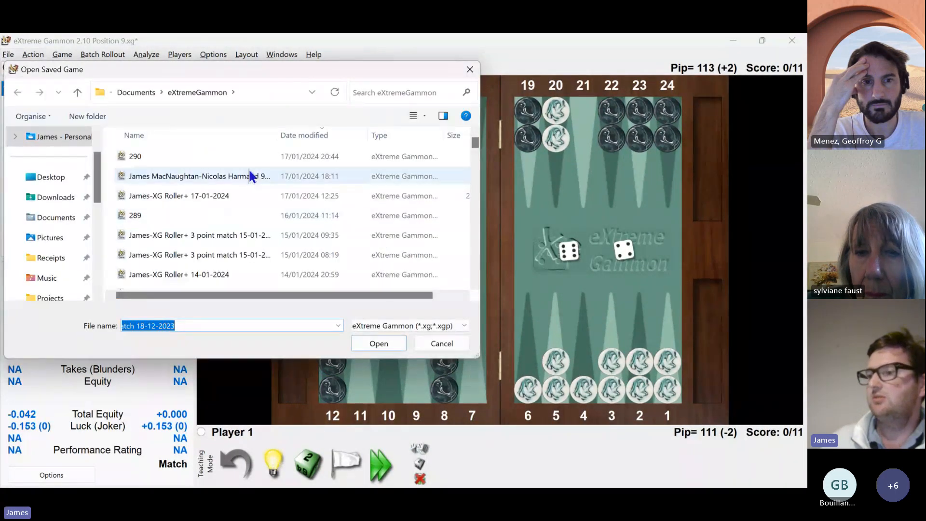
pyautogui.scroll(-4, 244, 268)
pyautogui.doubleClick(229, 265)
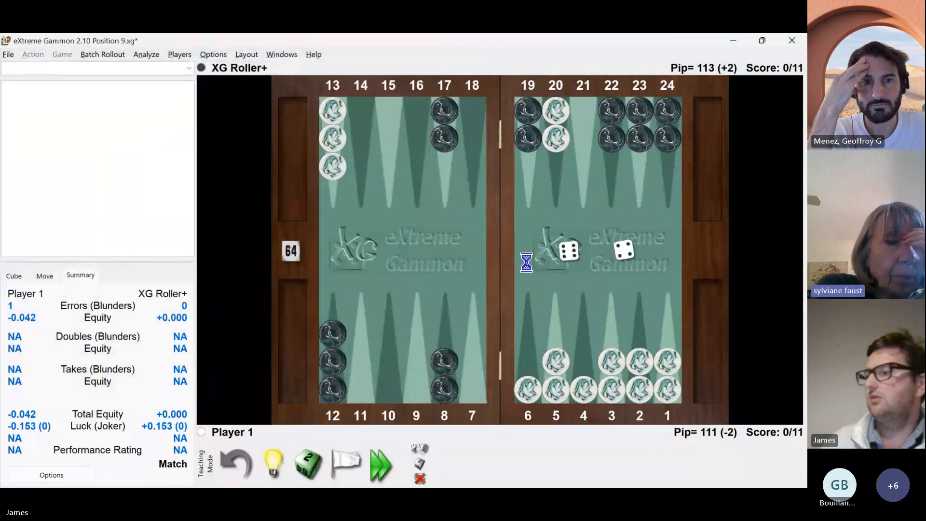
# Replay the match from the 63: Bar/22 11/5* entry, keeping the same dice roll
pyautogui.click(106, 220)
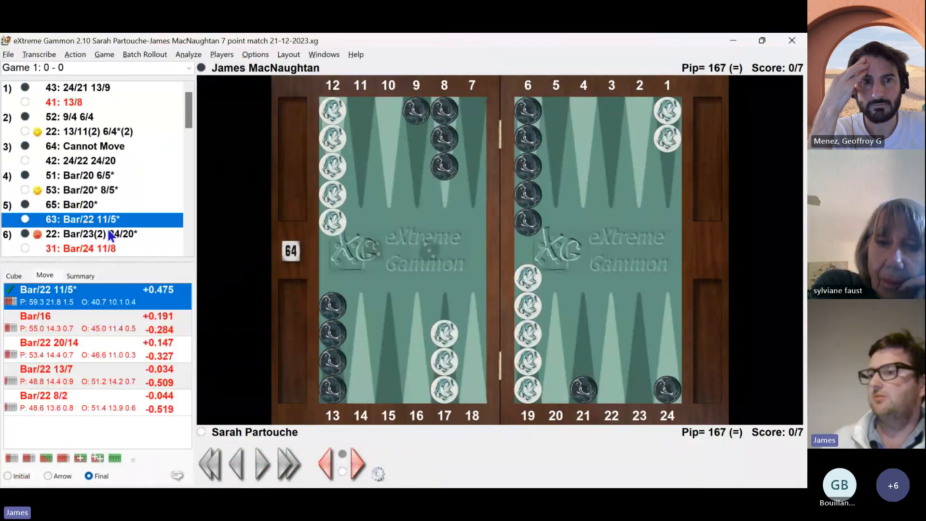
pyautogui.click(72, 53)
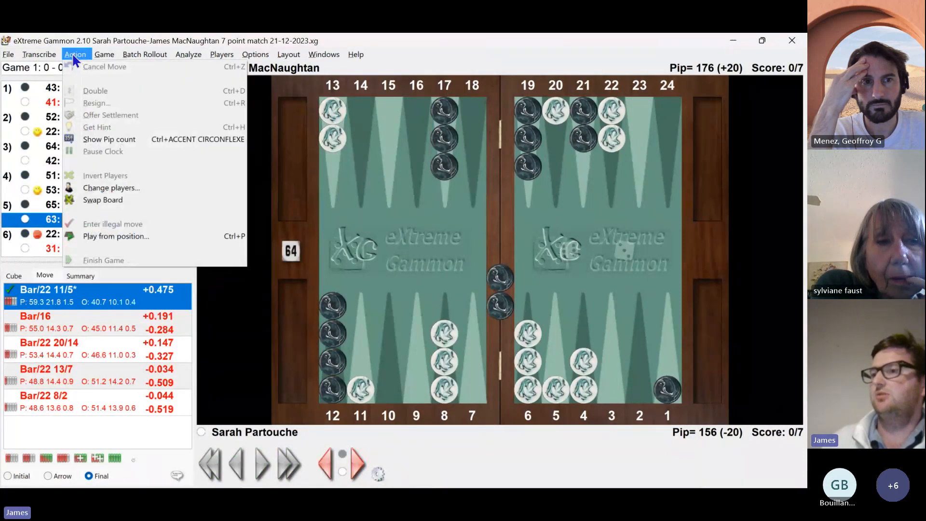
pyautogui.click(132, 235)
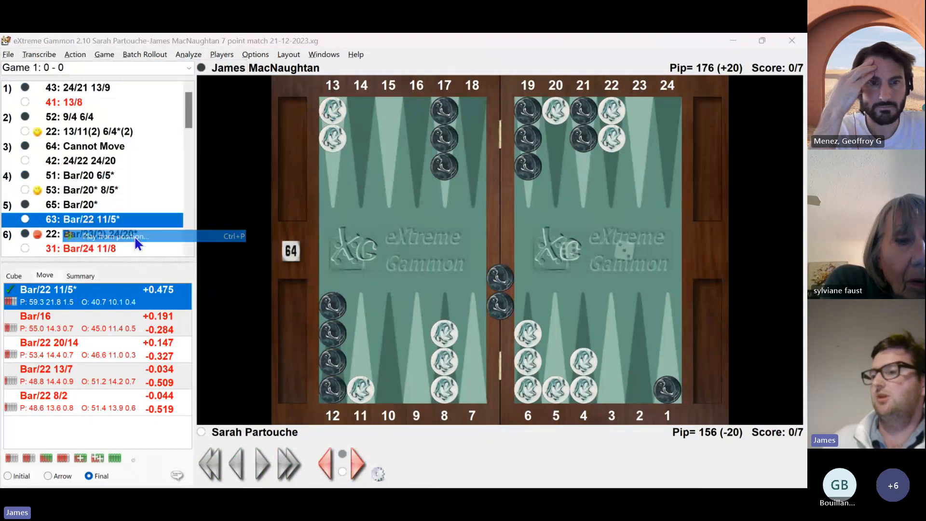
pyautogui.click(476, 304)
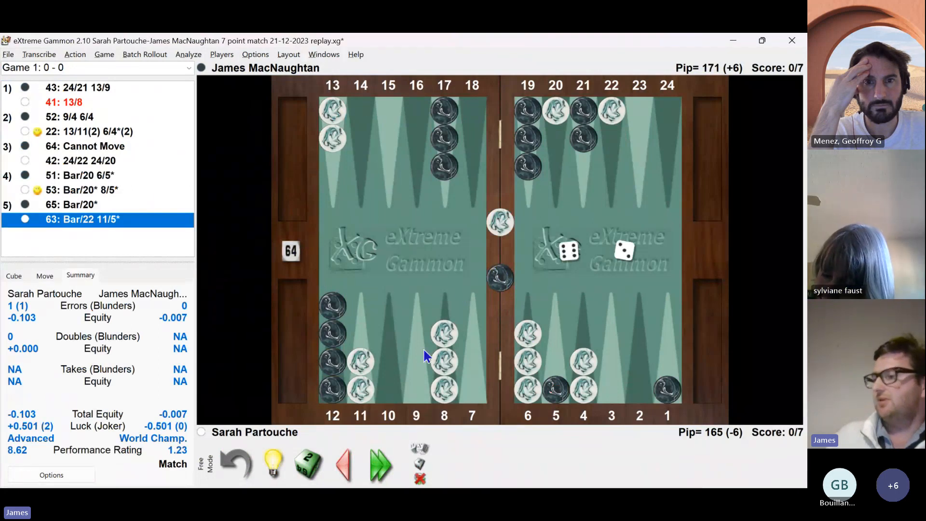
# Play the 6-3 as Bar/22 11/5* for the bottom player and confirm the move
pyautogui.click(500, 225)
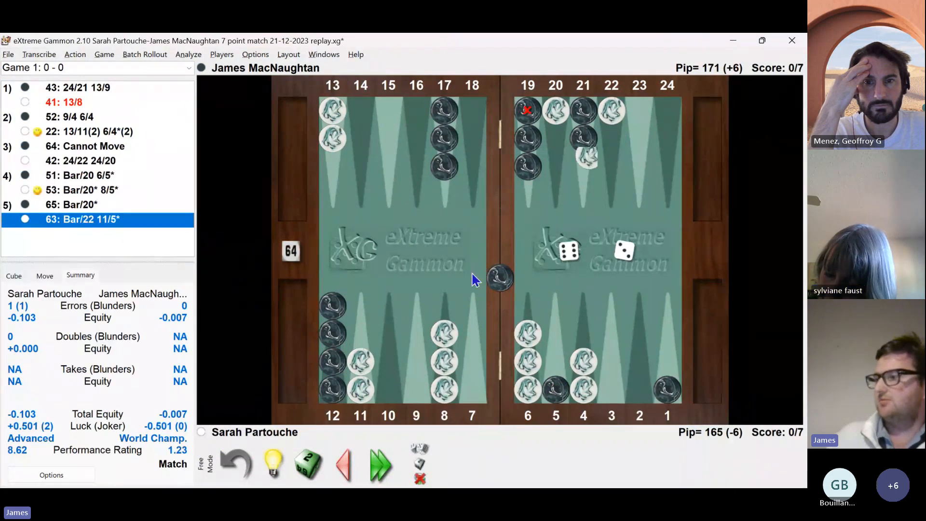
pyautogui.click(358, 365)
pyautogui.click(587, 259)
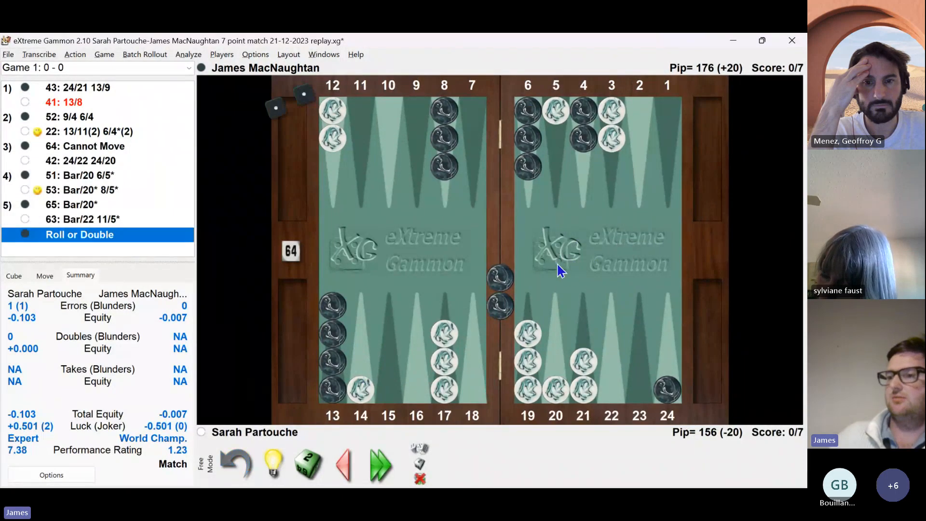
# Review the ranked move analysis for the 63: Bar/22 11/5* entry
pyautogui.click(46, 276)
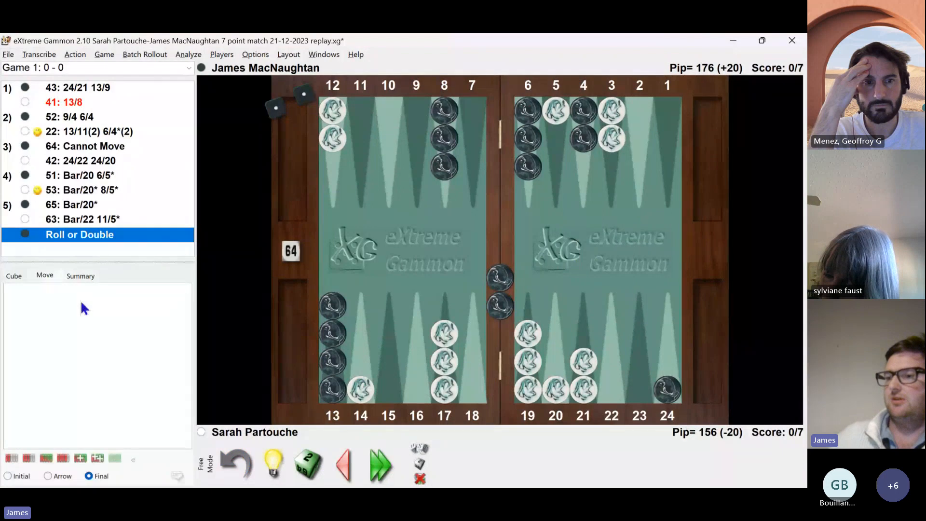
pyautogui.click(88, 219)
pyautogui.click(95, 236)
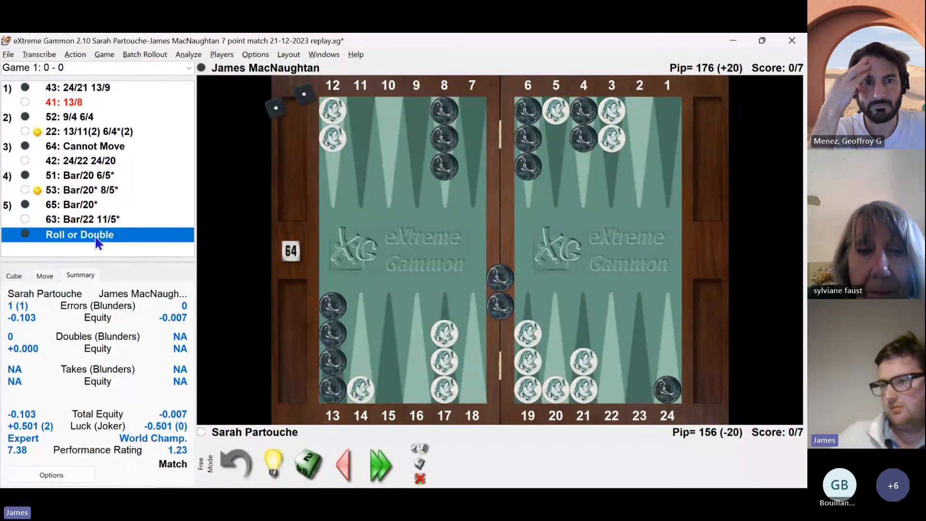
pyautogui.click(82, 223)
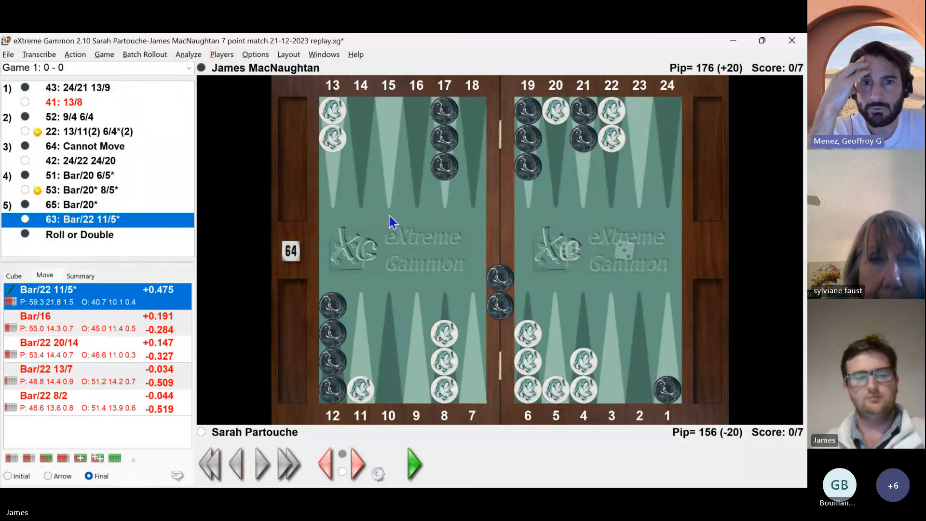
# Close the replayed 7 point match
pyautogui.hotkey('ctrl', 'w')
pyautogui.click(550, 266)
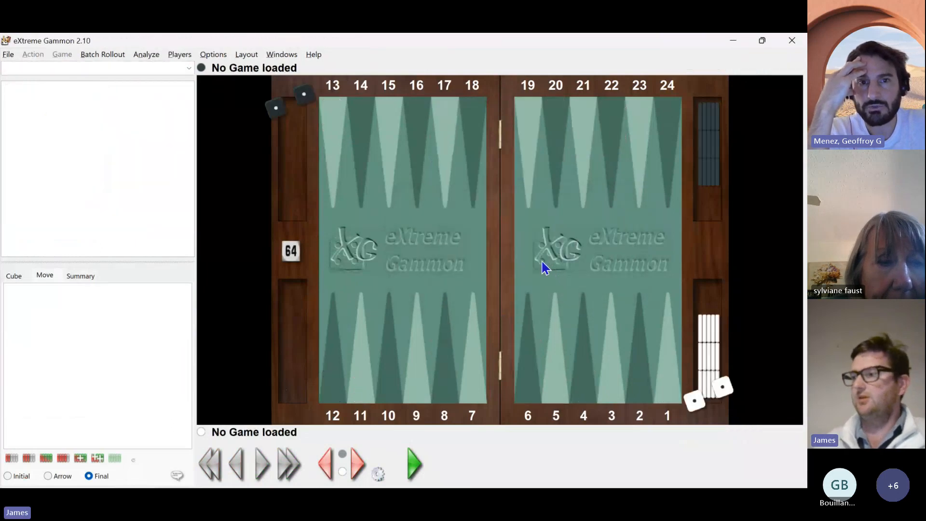
# Switch to the Chrome browser, enter Backgammon Studio Heroes from its bookmark in a new tab, and dismiss the welcome news
pyautogui.click(733, 42)
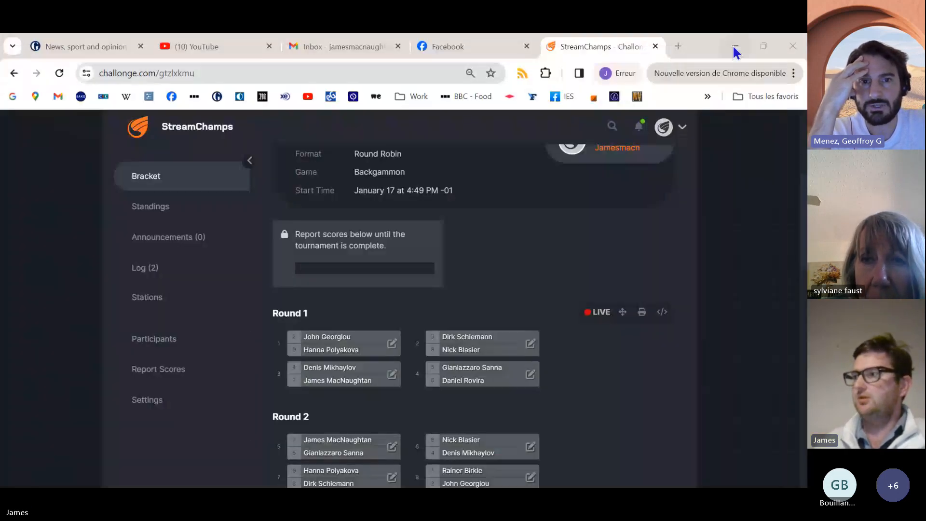
pyautogui.click(679, 47)
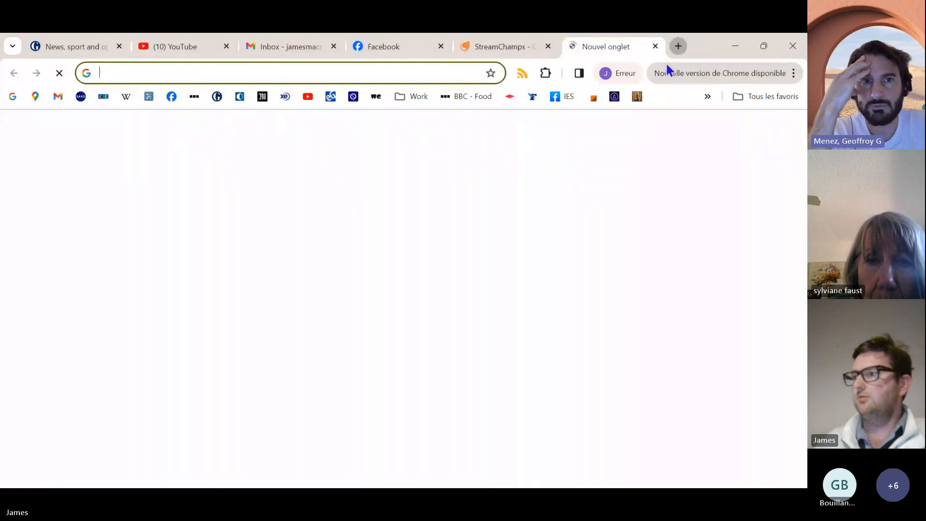
pyautogui.click(637, 96)
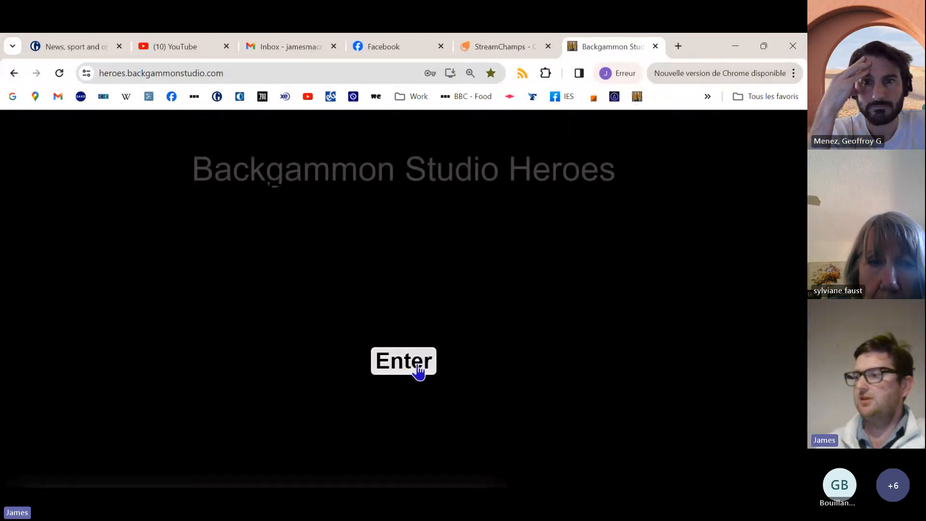
pyautogui.click(413, 372)
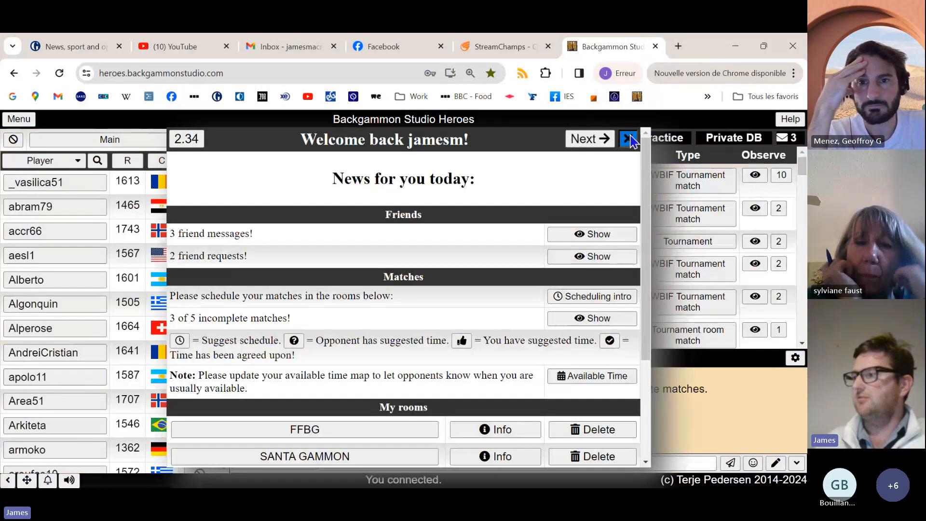
pyautogui.click(629, 139)
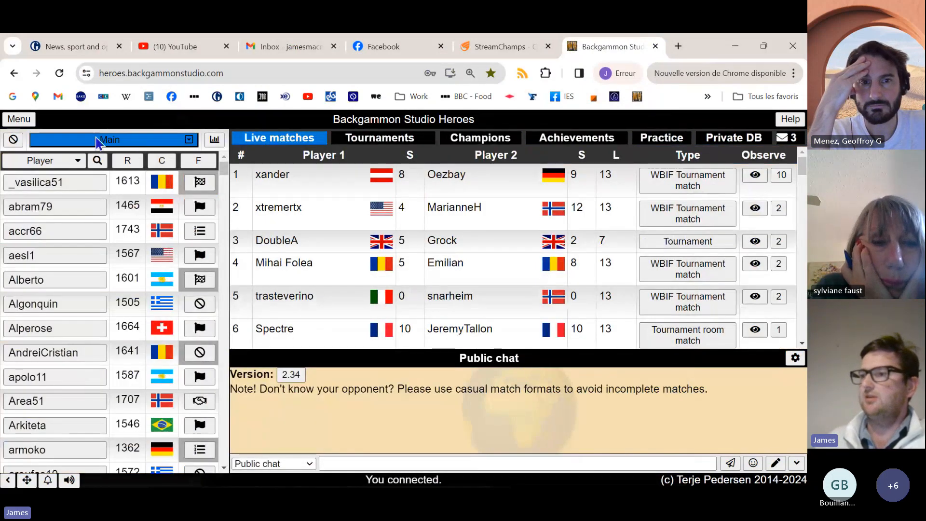
# Open the last 100 completed matches of any type from the private database
pyautogui.click(743, 142)
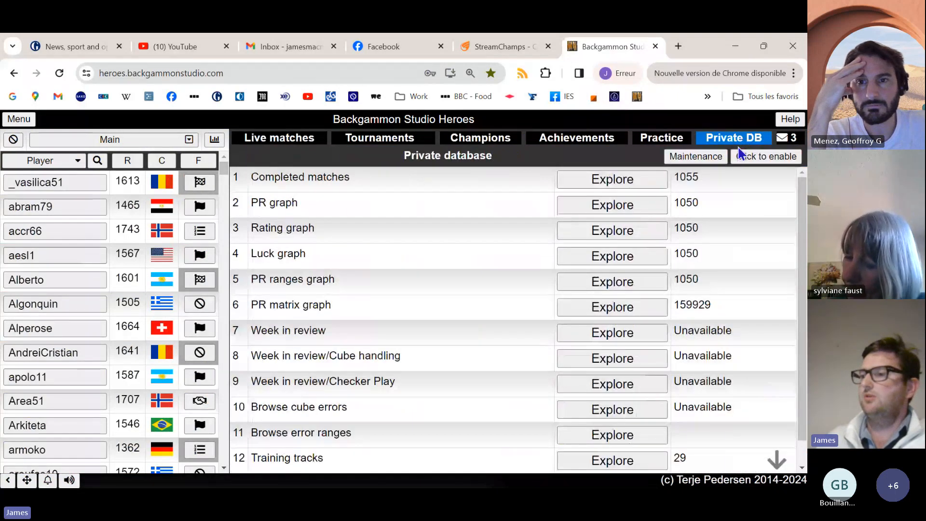
pyautogui.click(615, 180)
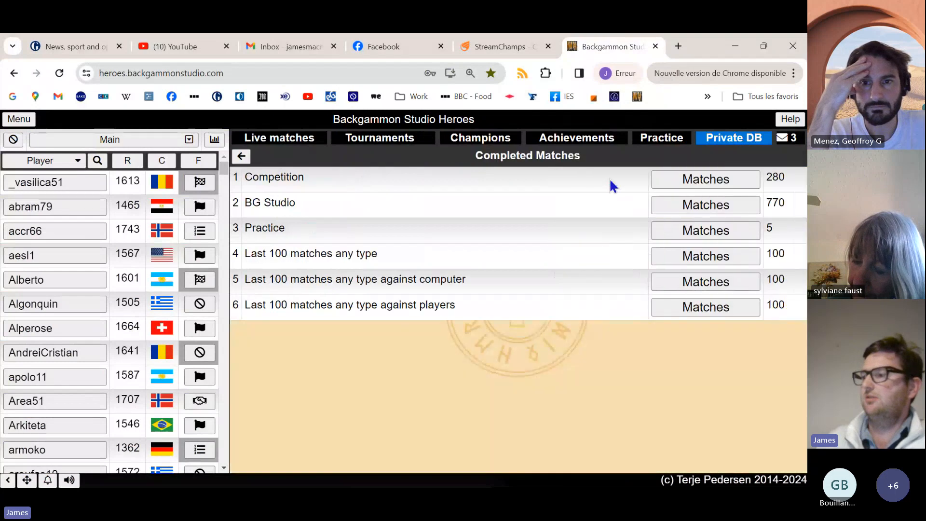
pyautogui.click(677, 261)
pyautogui.scroll(-3, 641, 236)
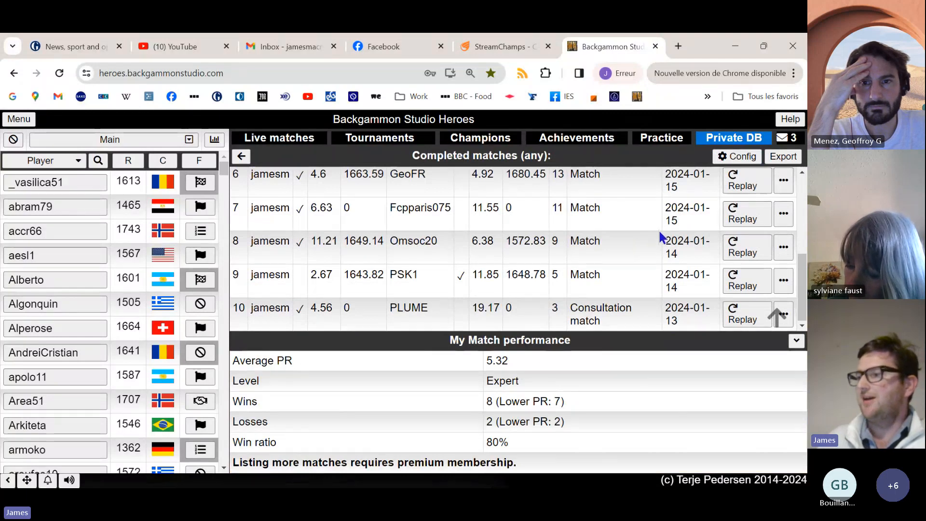
# Download the 13-point match dated 2024-01-15 from the completed matches and check the recent downloads
pyautogui.scroll(1, 661, 237)
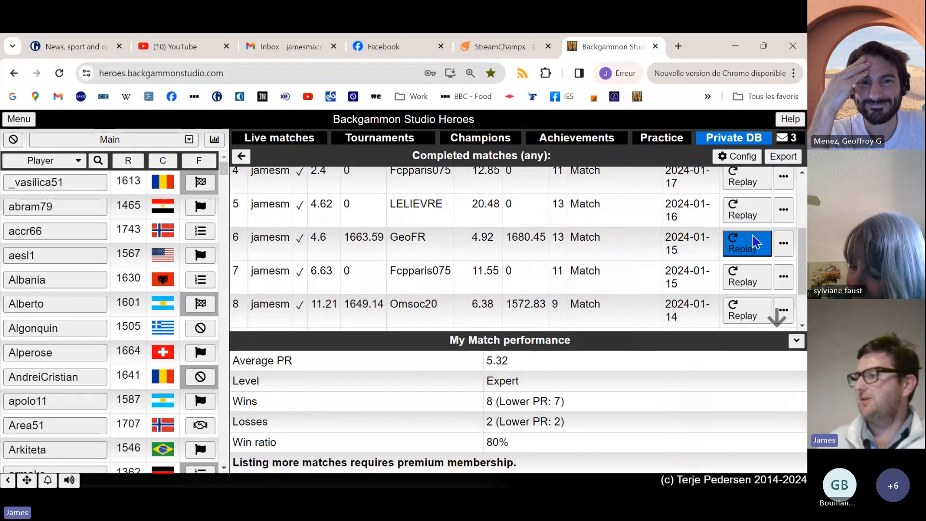
pyautogui.click(787, 245)
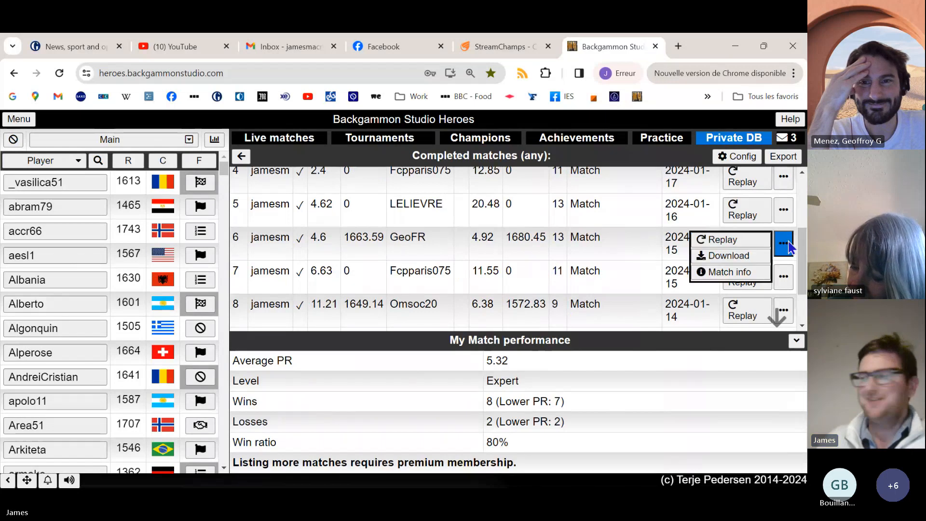
pyautogui.click(750, 262)
pyautogui.click(557, 78)
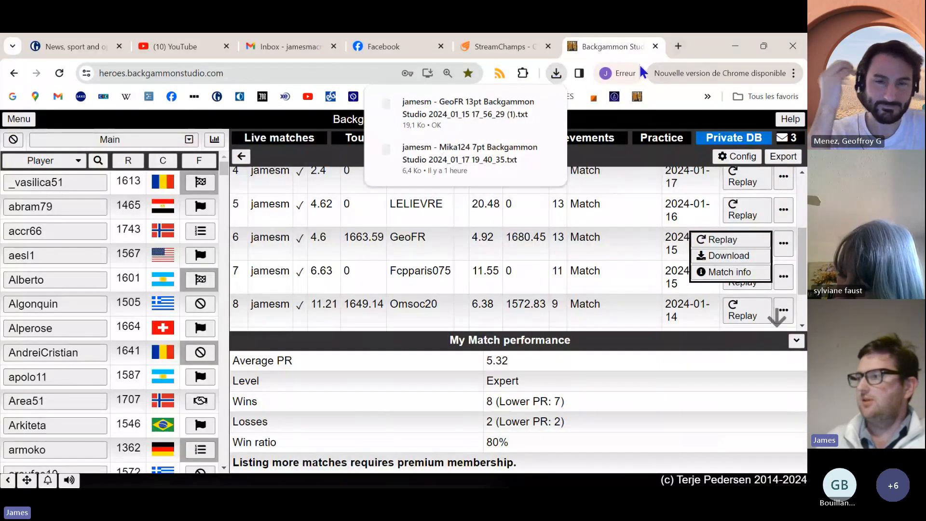
# Close the Backgammon Studio Heroes page and switch back to eXtreme Gammon
pyautogui.click(655, 46)
pyautogui.click(655, 46)
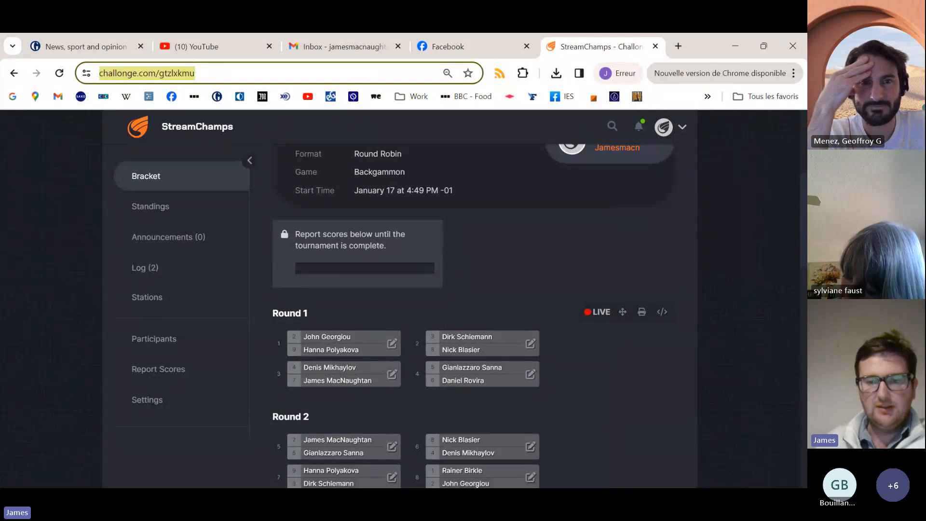
pyautogui.hotkey('alt', 'Tab')
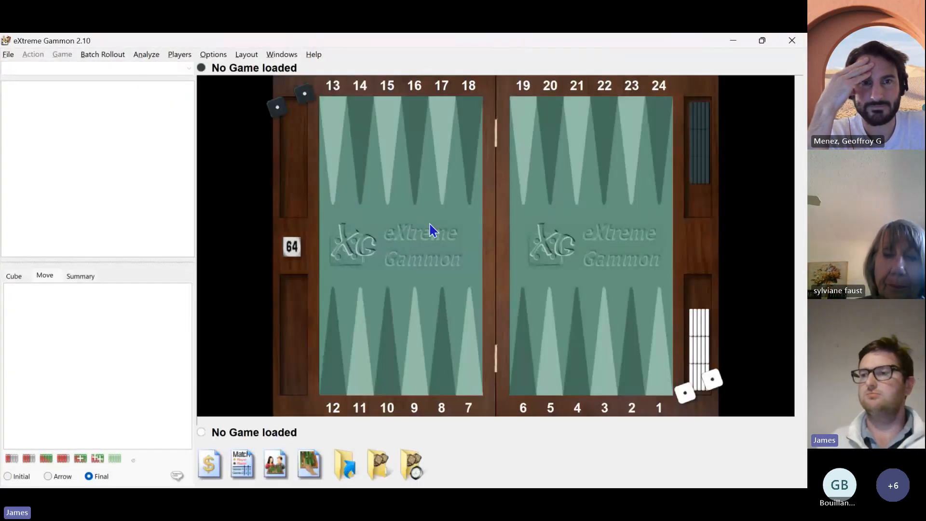
# Open the 13pt Backgammon Studio 2024_01_15 17_56_29 (1) match from the Downloads folder, with All Game Files shown
pyautogui.click(8, 55)
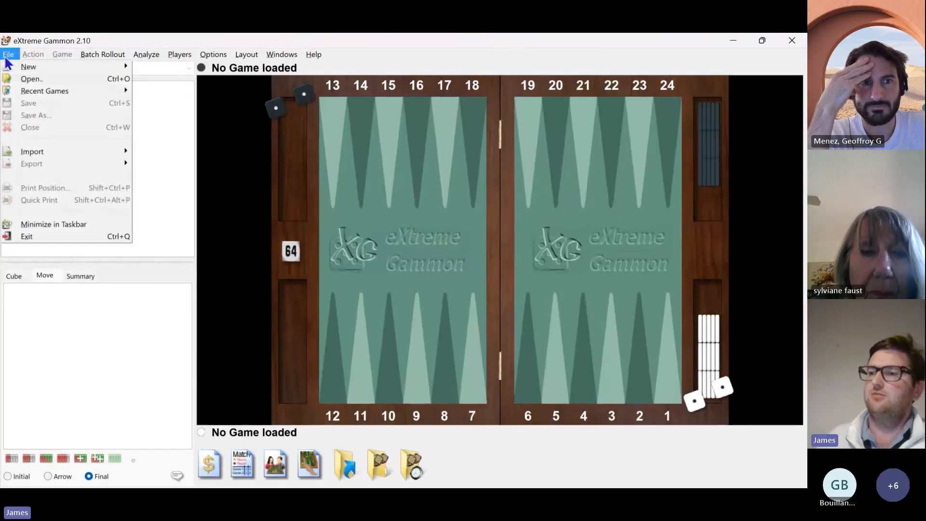
pyautogui.click(30, 79)
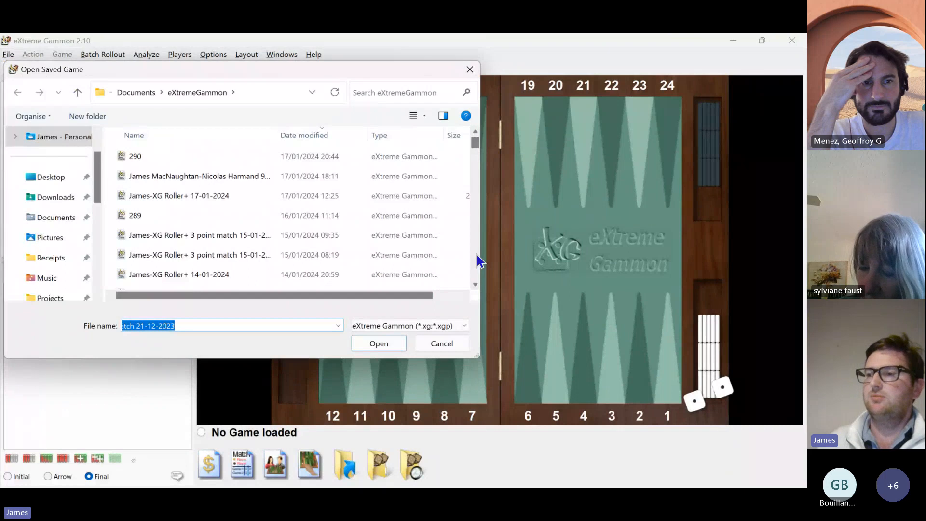
pyautogui.click(53, 195)
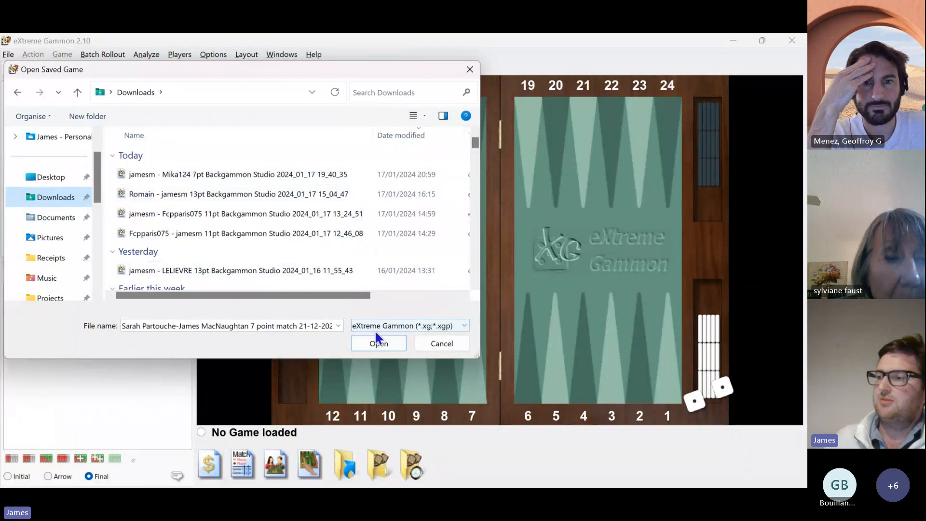
pyautogui.click(427, 325)
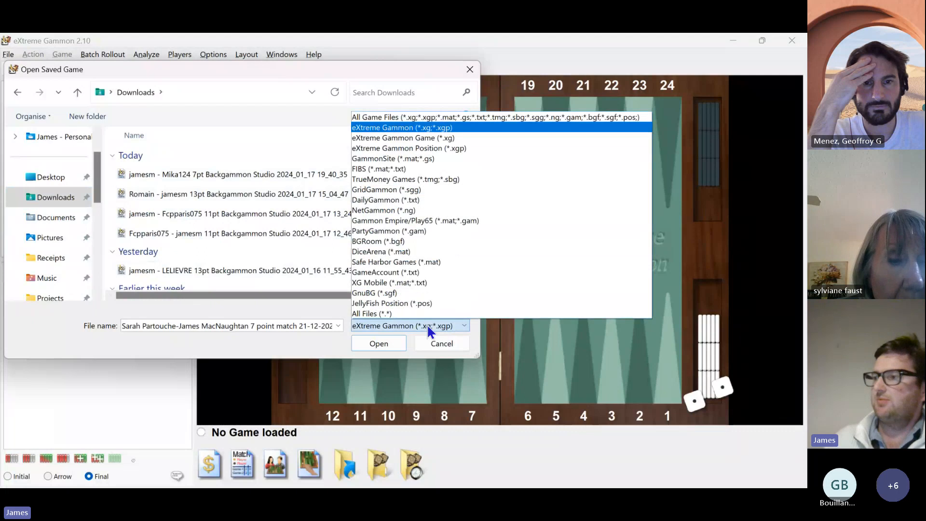
pyautogui.click(393, 118)
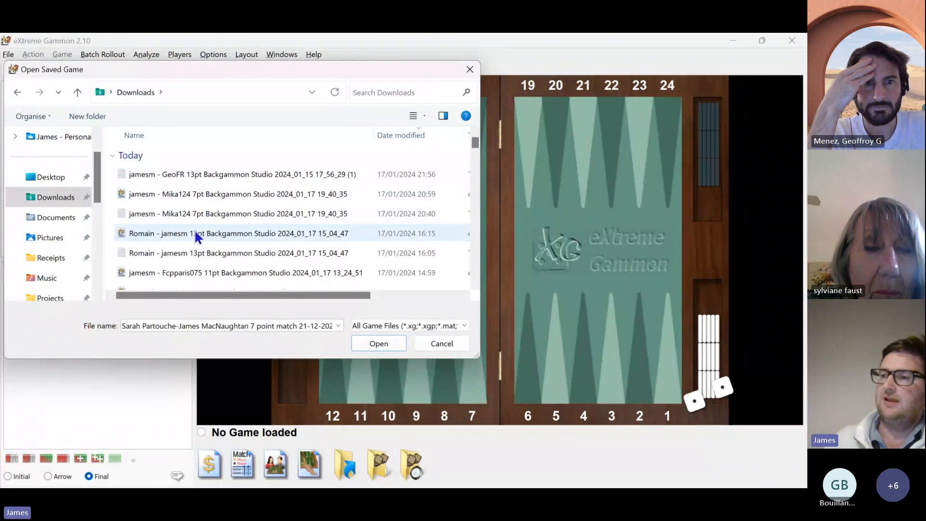
pyautogui.doubleClick(197, 177)
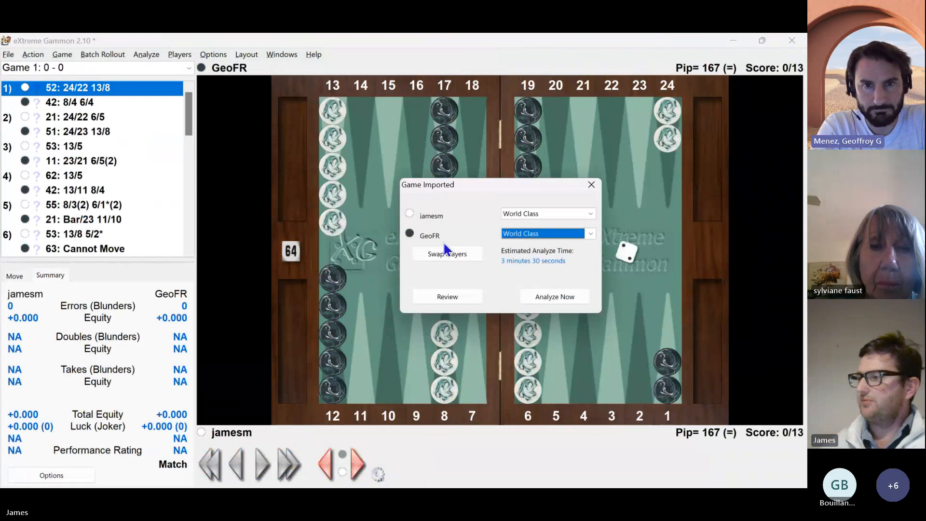
# Analyze the imported match with both players set to Fast, without adding it to the players' profiles
pyautogui.click(549, 215)
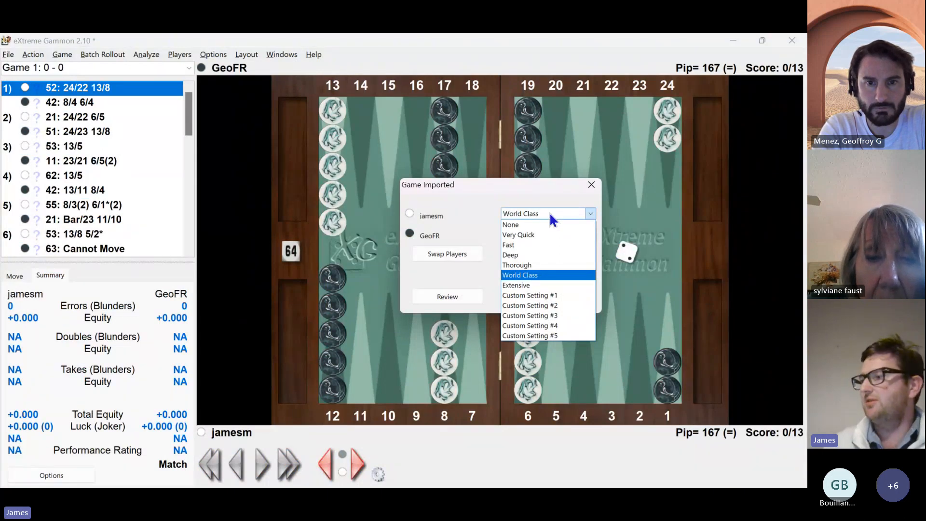
pyautogui.click(545, 244)
pyautogui.click(543, 235)
pyautogui.click(539, 264)
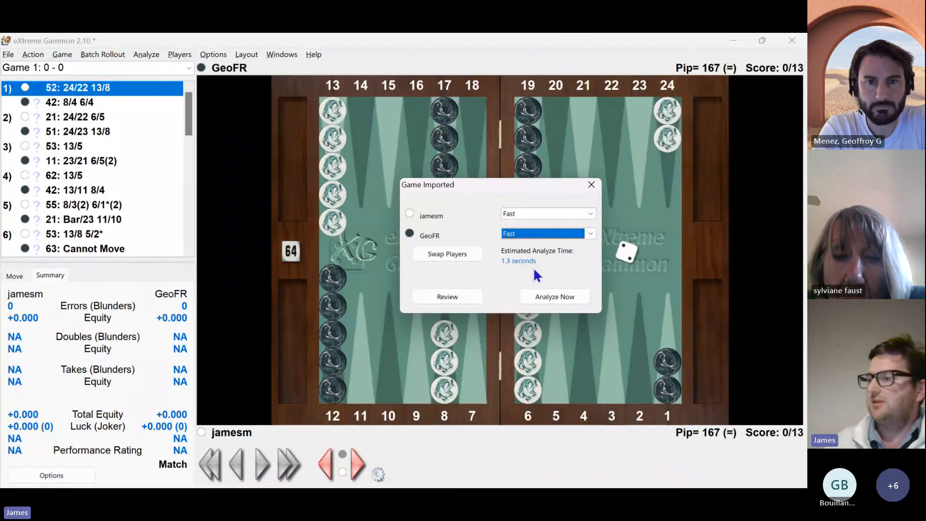
pyautogui.click(540, 294)
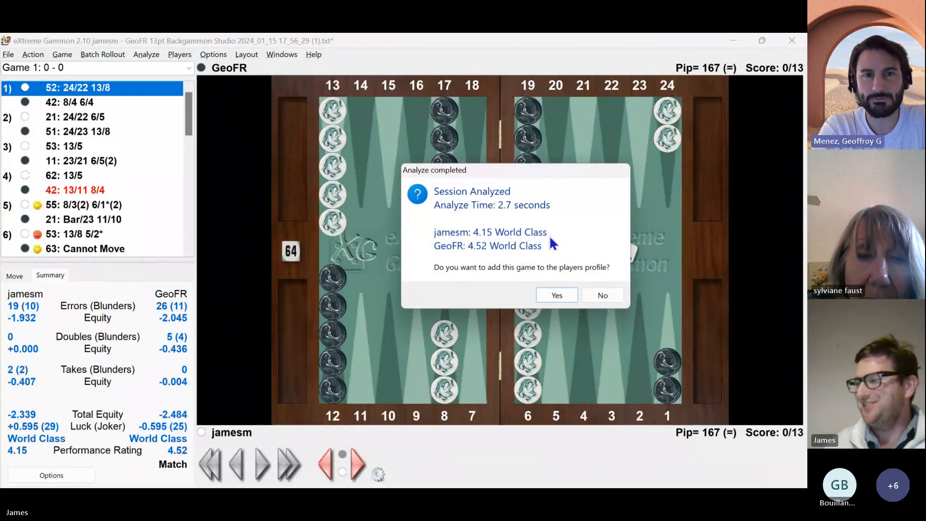
pyautogui.click(598, 296)
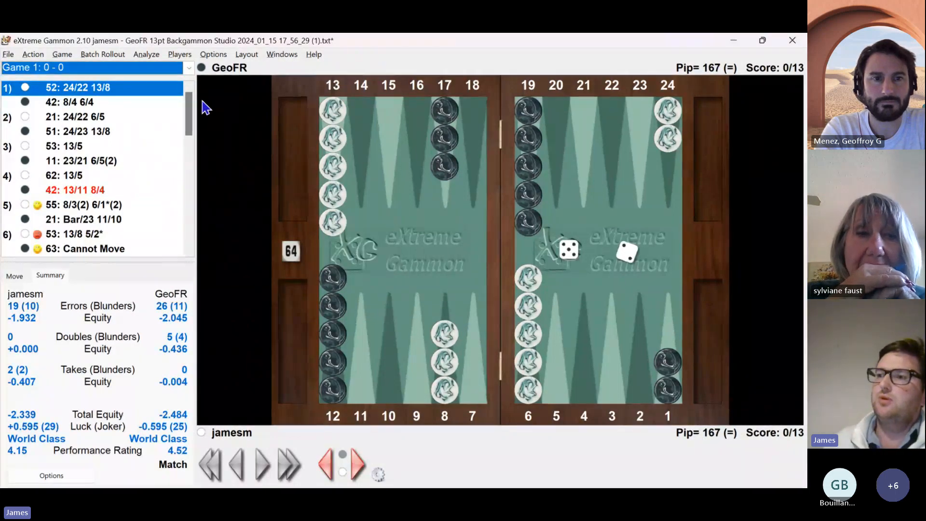
# Look through the move list of Game 1 for errors, cube decisions and lucky or unlucky roll markers
pyautogui.moveTo(188, 110)
pyautogui.mouseDown()
pyautogui.moveTo(188, 226)
pyautogui.moveTo(188, 117)
pyautogui.mouseUp()
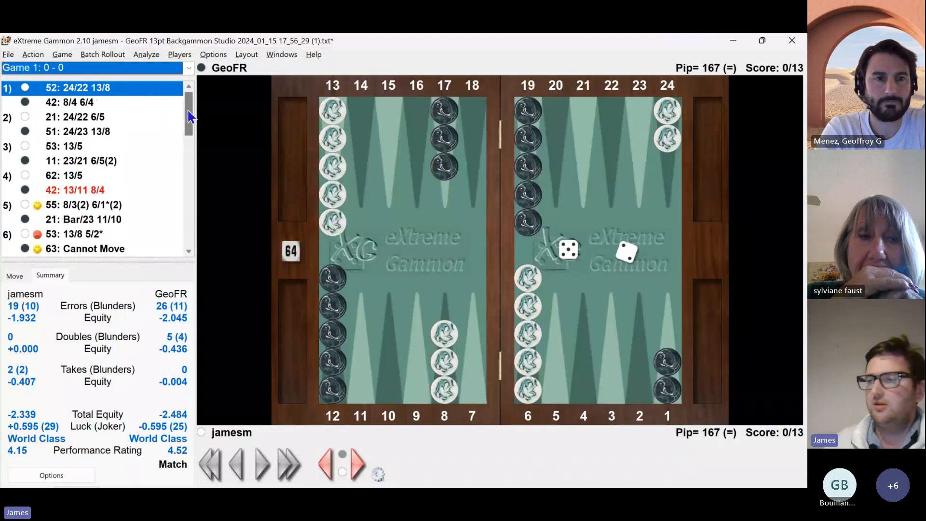
pyautogui.moveTo(188, 117); pyautogui.dragTo(191, 174)
pyautogui.scroll(-3, 110, 185)
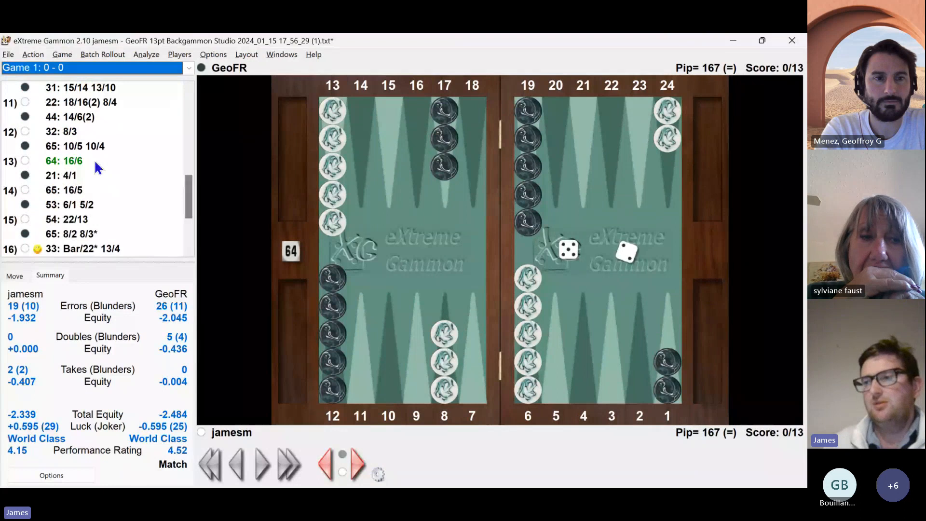
pyautogui.moveTo(95, 163)
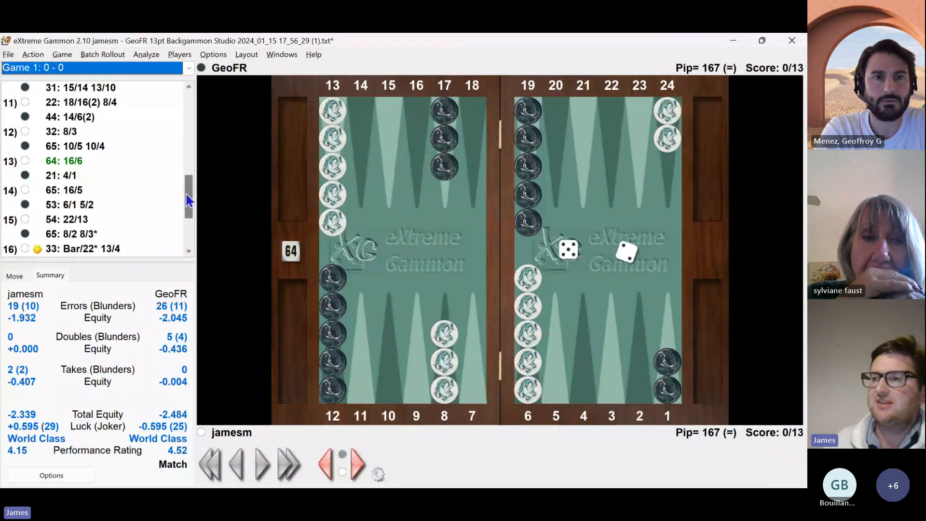
pyautogui.moveTo(189, 200); pyautogui.dragTo(190, 155)
pyautogui.moveTo(131, 152)
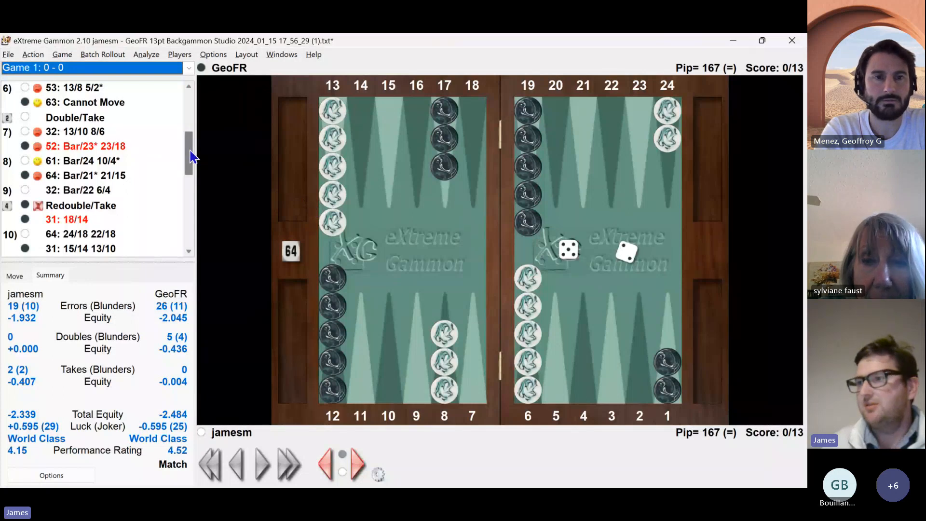
pyautogui.moveTo(190, 154); pyautogui.dragTo(199, 130)
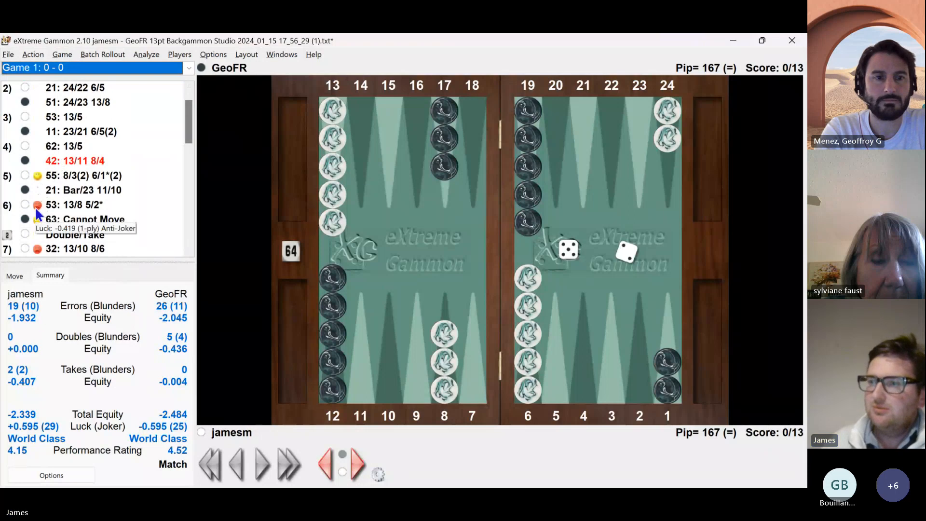
pyautogui.moveTo(39, 174)
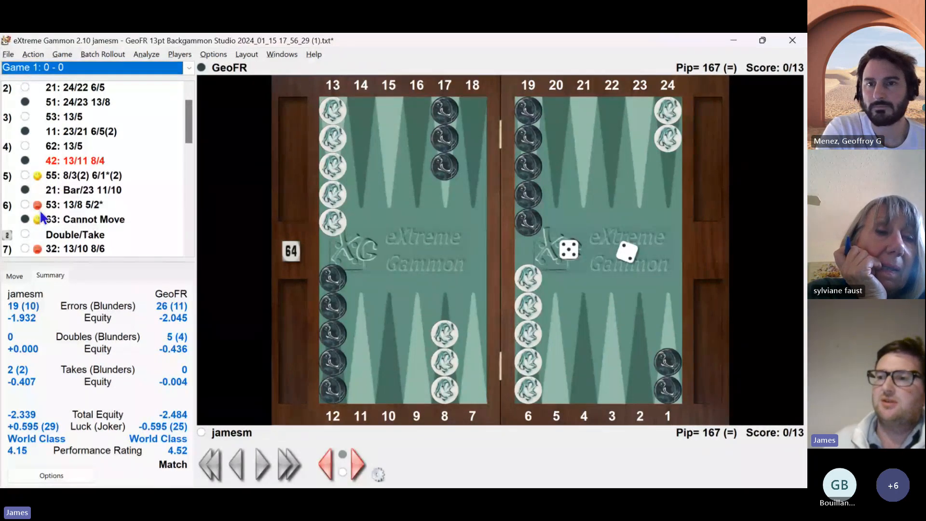
# Look through Game 1's move list and open the Redouble/Take decision after move 9 to view its cube analysis
pyautogui.moveTo(41, 208)
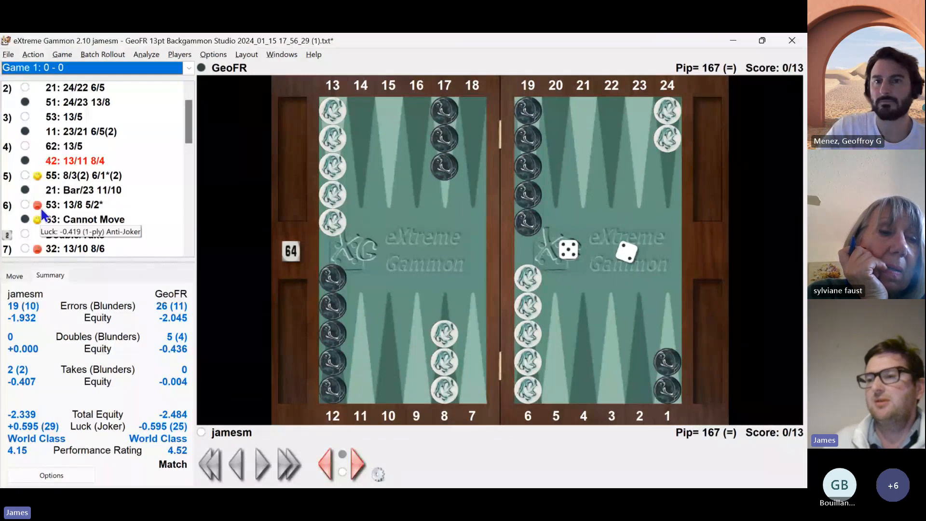
pyautogui.scroll(-2, 192, 140)
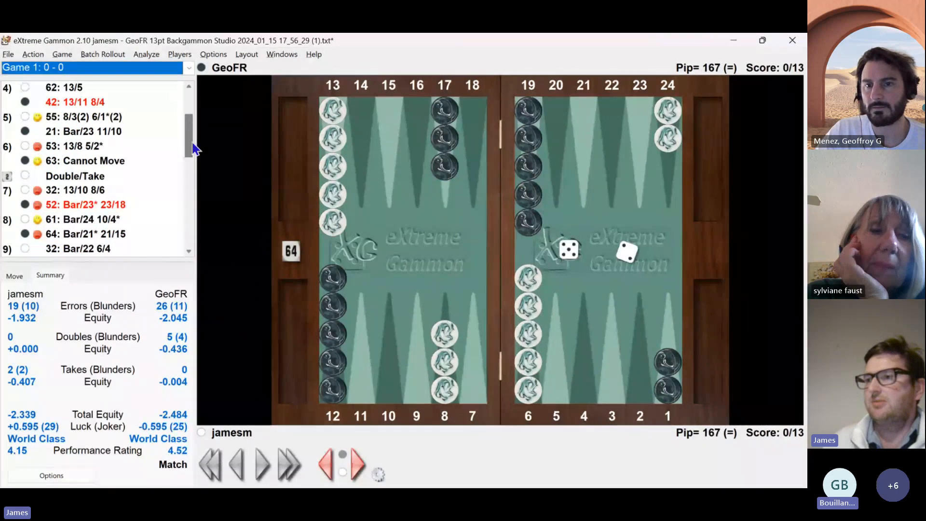
pyautogui.moveTo(192, 143); pyautogui.dragTo(193, 134)
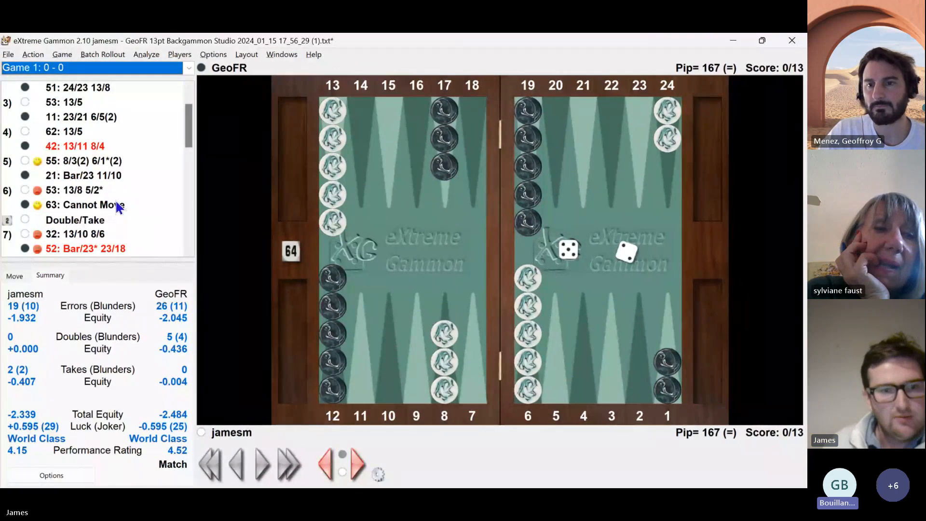
pyautogui.moveTo(191, 140); pyautogui.dragTo(193, 168)
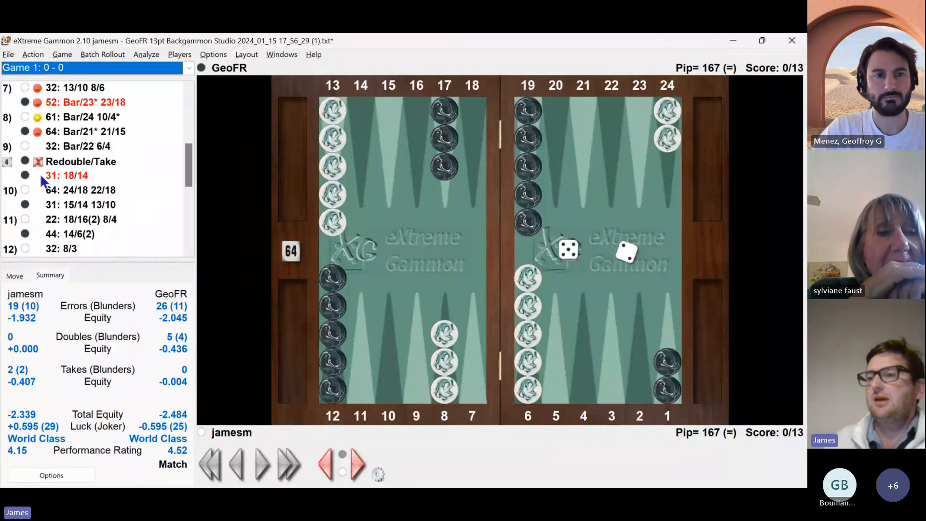
pyautogui.click(68, 160)
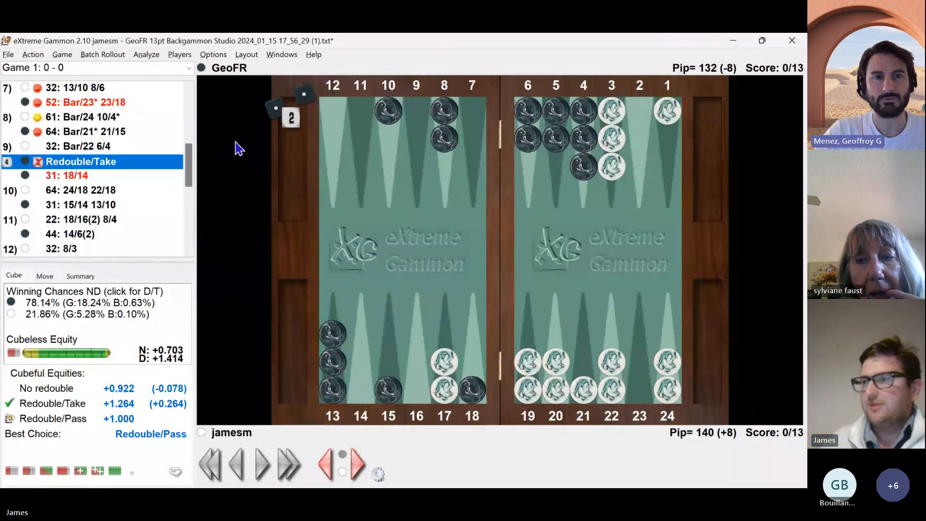
pyautogui.moveTo(189, 165)
pyautogui.mouseDown()
pyautogui.moveTo(192, 245)
pyautogui.moveTo(201, 165)
pyautogui.mouseUp()
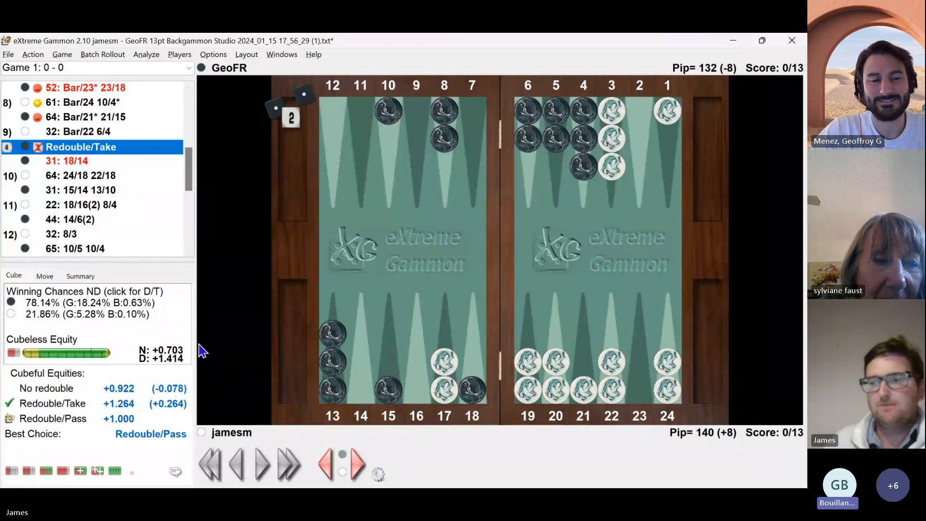
# Compare both players' error, luck and performance statistics for the current game with those for the whole match
pyautogui.click(88, 279)
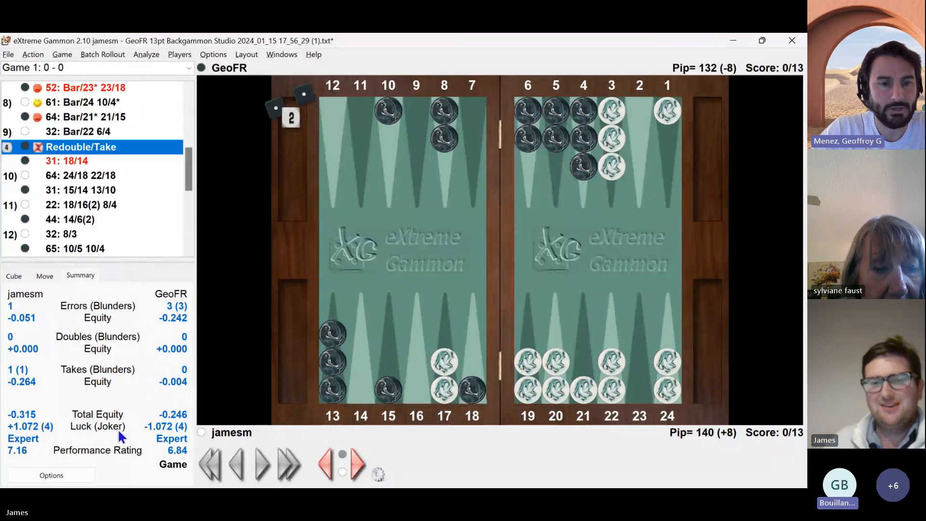
pyautogui.click(172, 464)
pyautogui.click(171, 465)
pyautogui.click(172, 466)
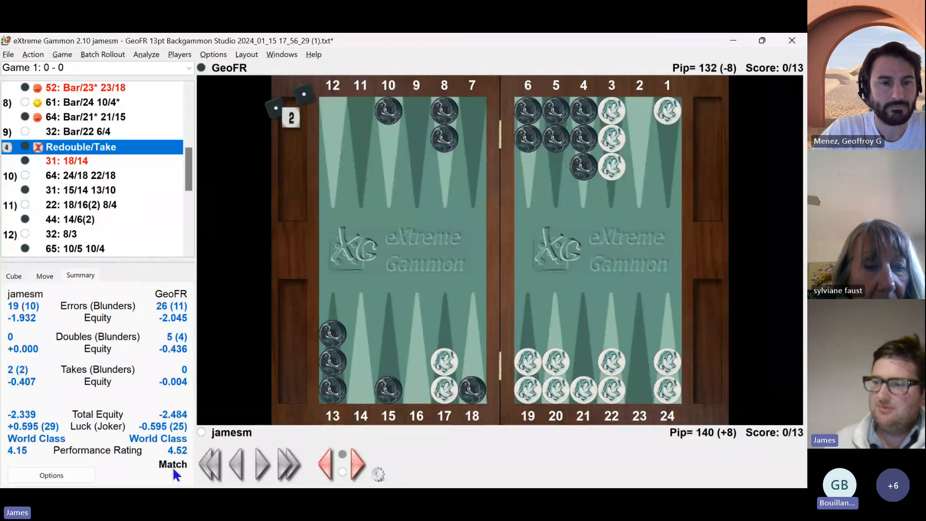
pyautogui.click(175, 464)
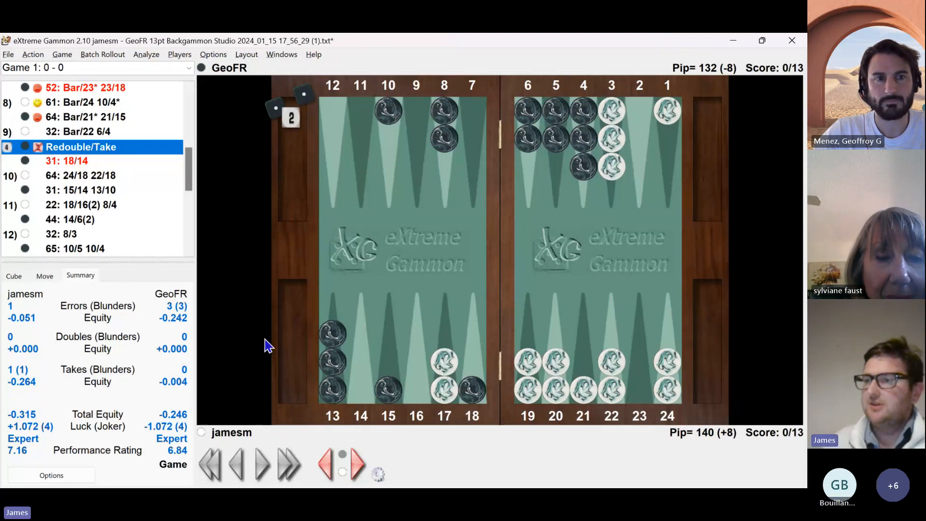
# Re-analyze the Redouble/Take cube decision at three progressively stronger evaluation levels, ending with the strongest one below a rollout
pyautogui.click(14, 275)
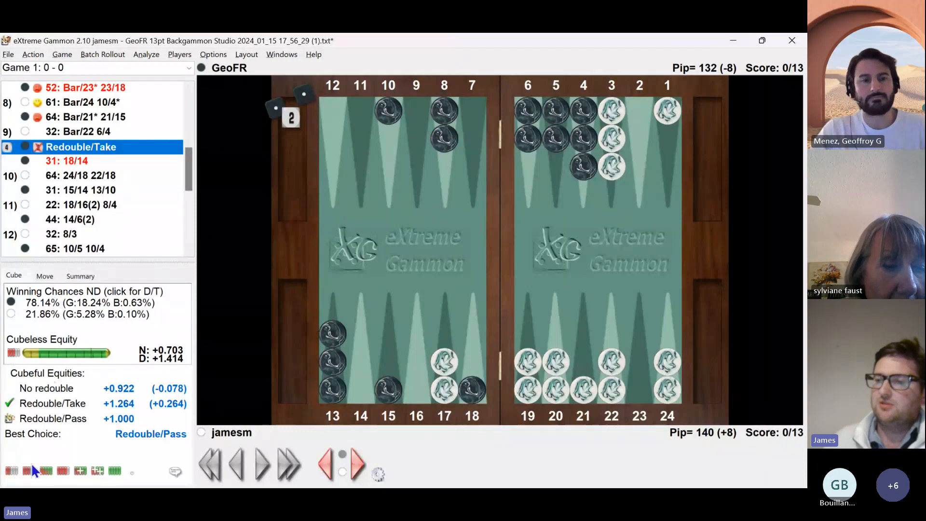
pyautogui.click(72, 471)
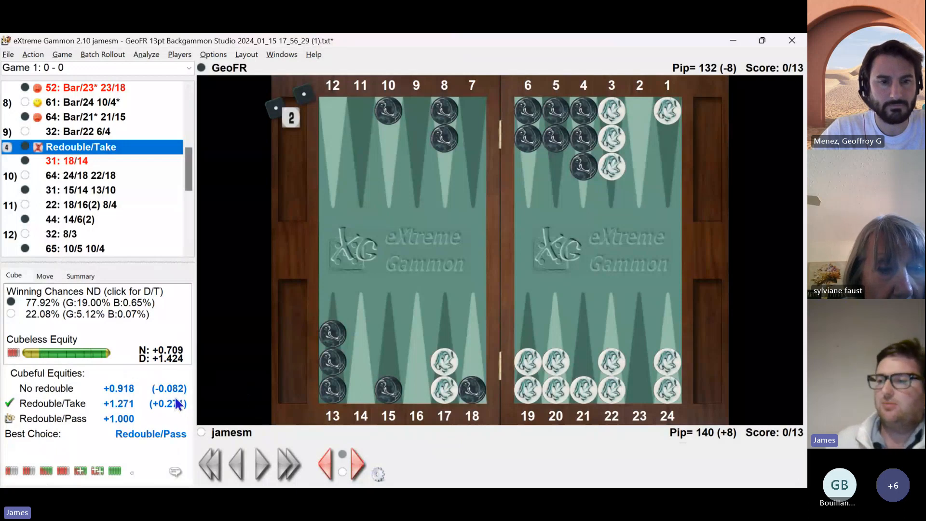
pyautogui.click(79, 469)
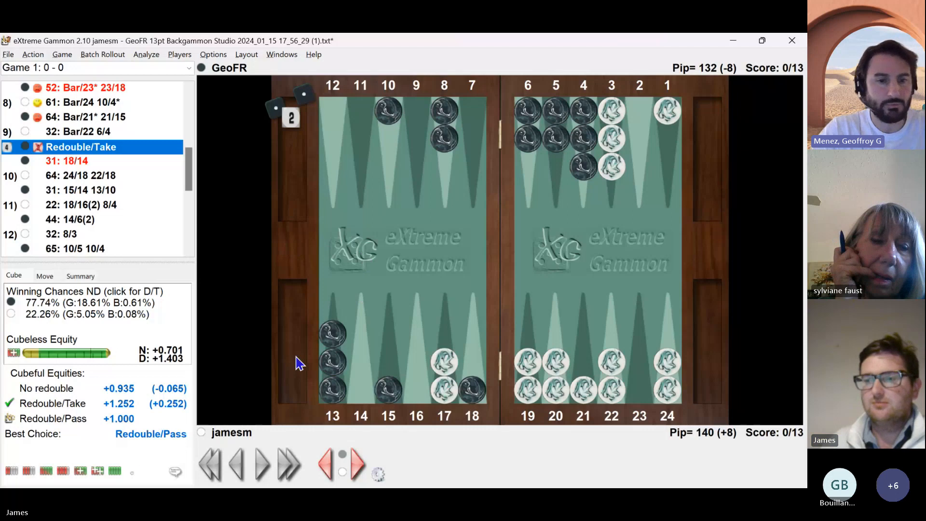
pyautogui.click(98, 470)
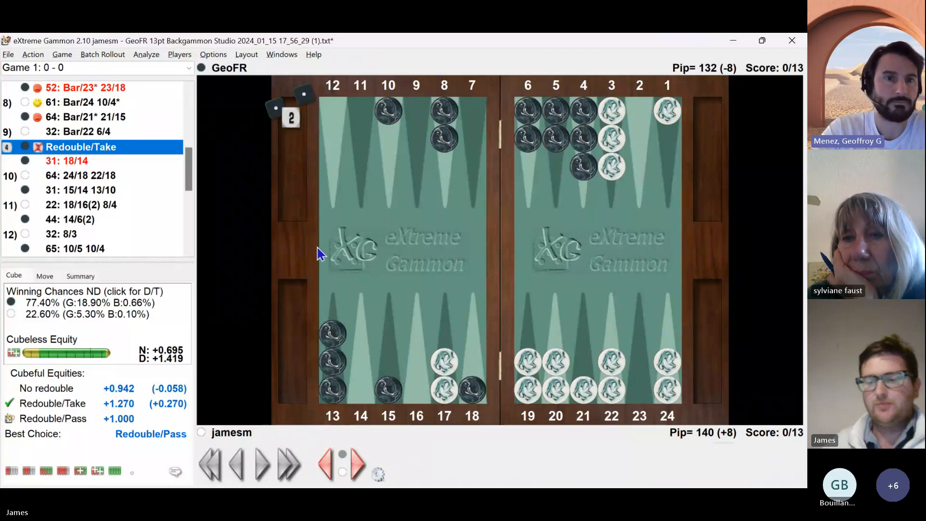
pyautogui.click(116, 471)
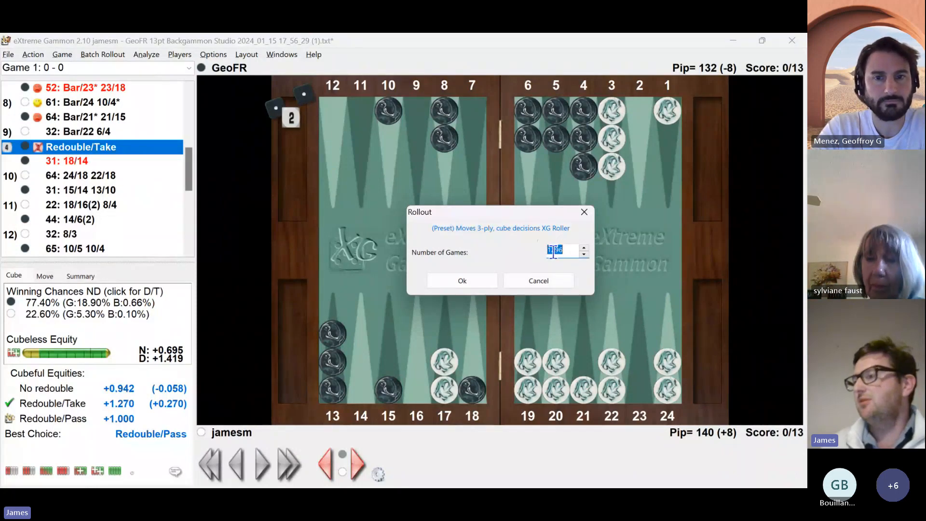
pyautogui.click(584, 247)
pyautogui.click(583, 247)
pyautogui.click(584, 247)
pyautogui.click(584, 248)
pyautogui.click(583, 247)
pyautogui.click(583, 247)
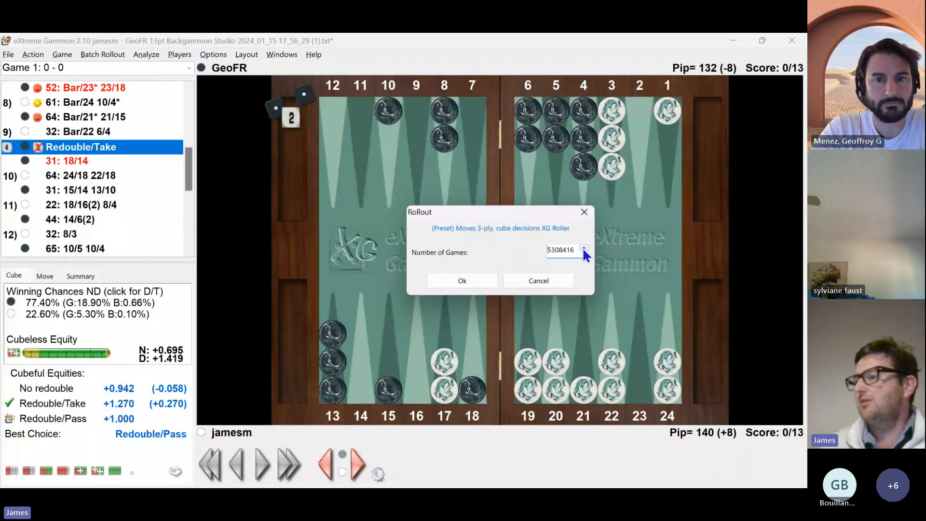
pyautogui.click(583, 248)
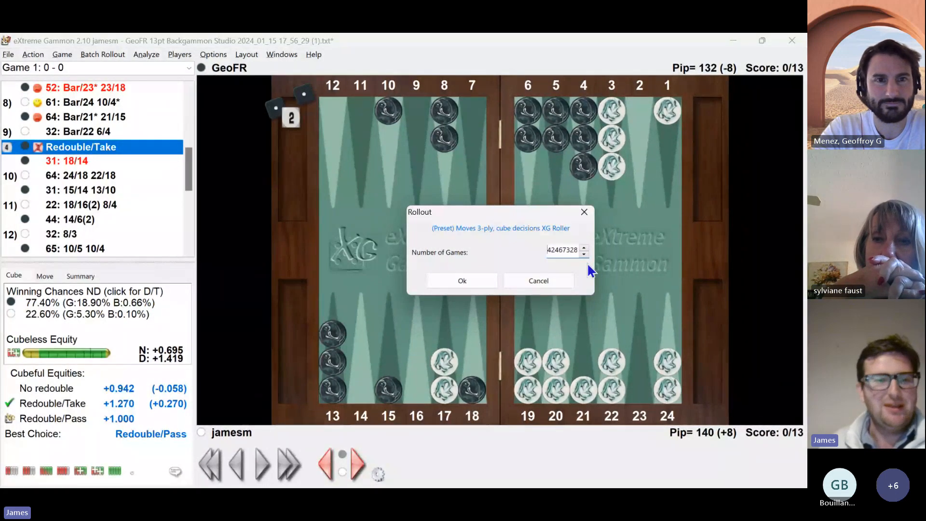
pyautogui.click(584, 212)
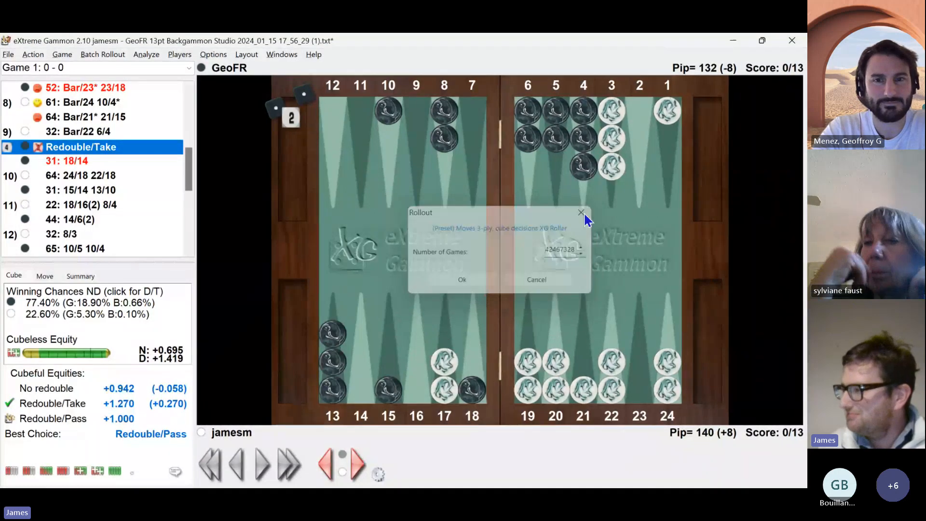
# Open the 31: 18/14 play, display moves as arrows, and compare the played move with the 18/15 13/12 candidate
pyautogui.click(103, 161)
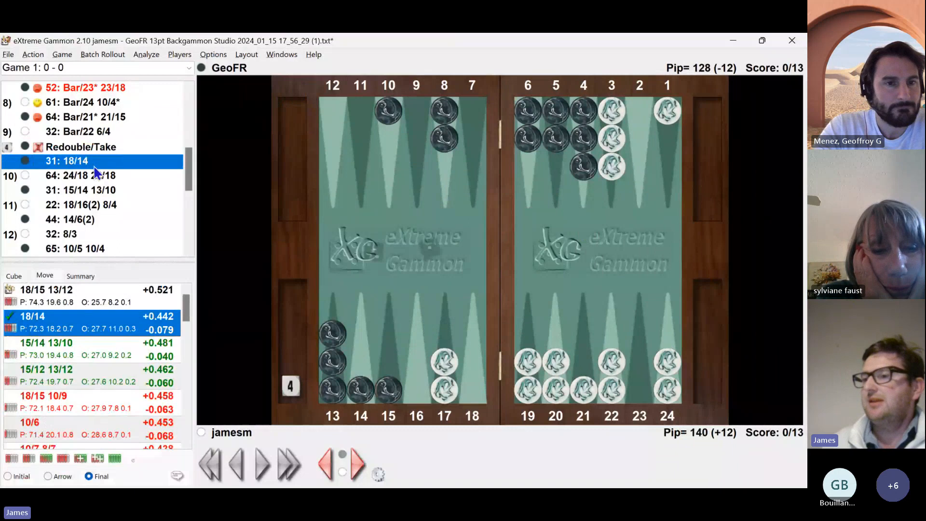
pyautogui.click(56, 477)
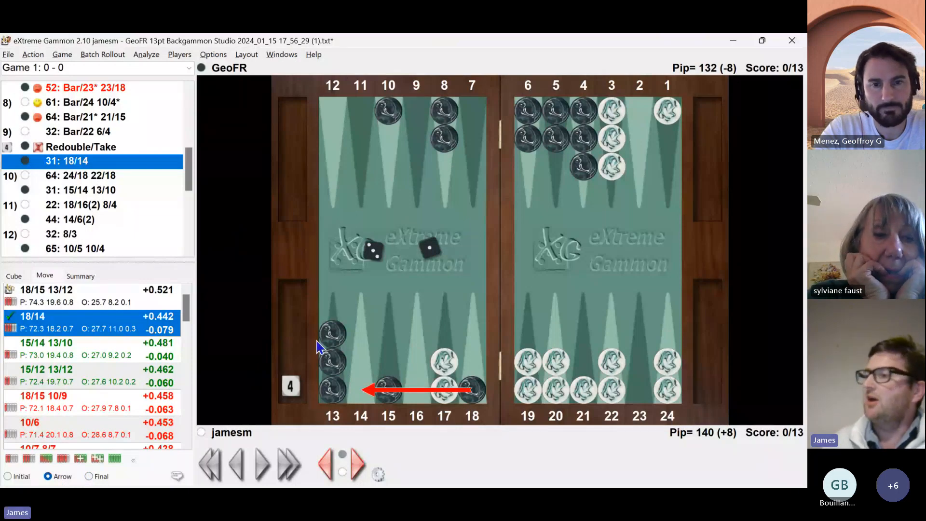
pyautogui.click(71, 304)
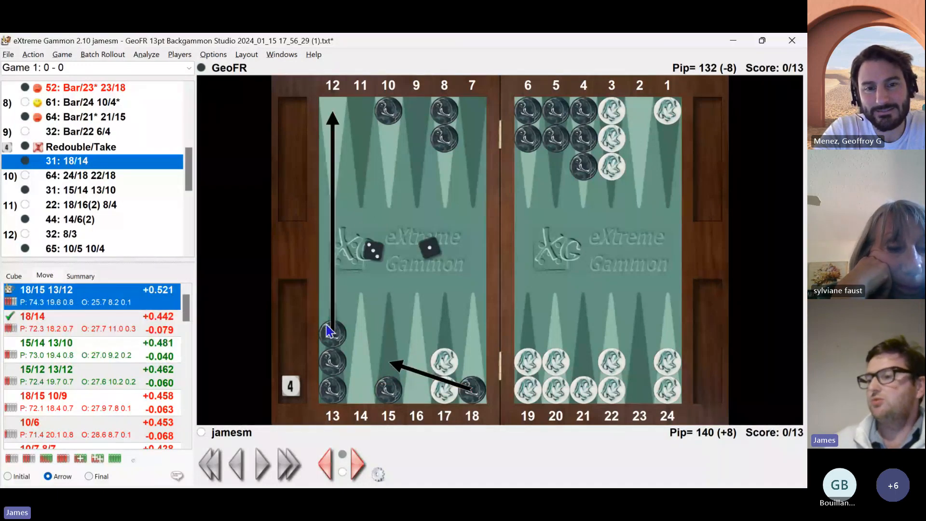
pyautogui.click(125, 330)
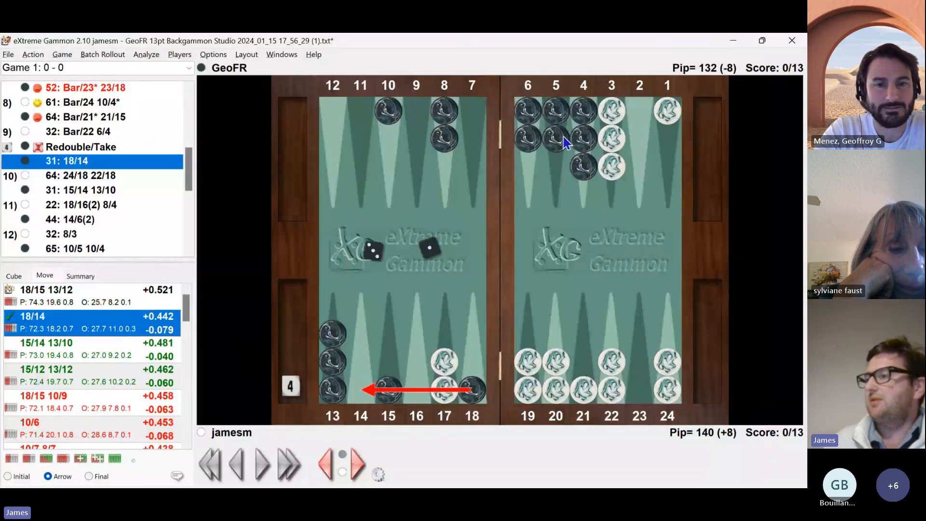
pyautogui.click(122, 304)
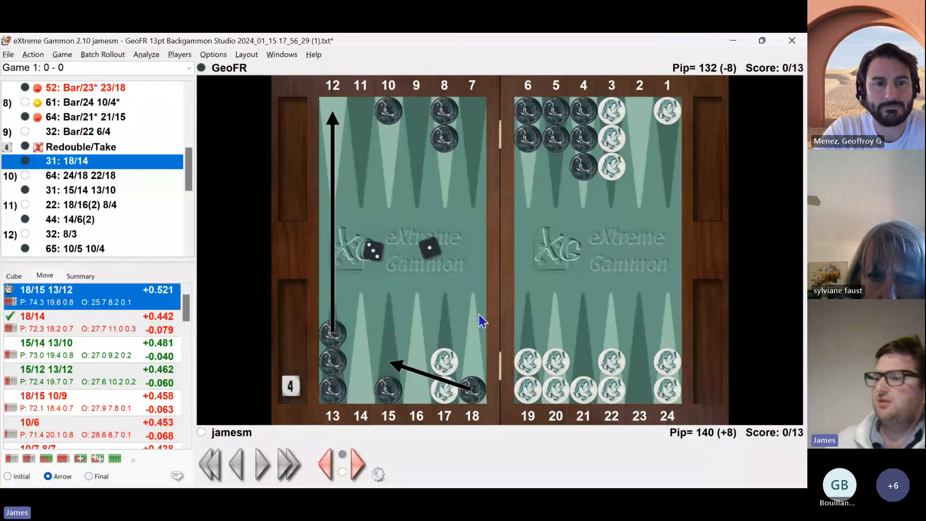
# Re-evaluate the top four candidate plays for the 31 roll at the single-plus level and compare 18/15 13/12 with 18/14
pyautogui.moveTo(69, 307); pyautogui.dragTo(78, 376)
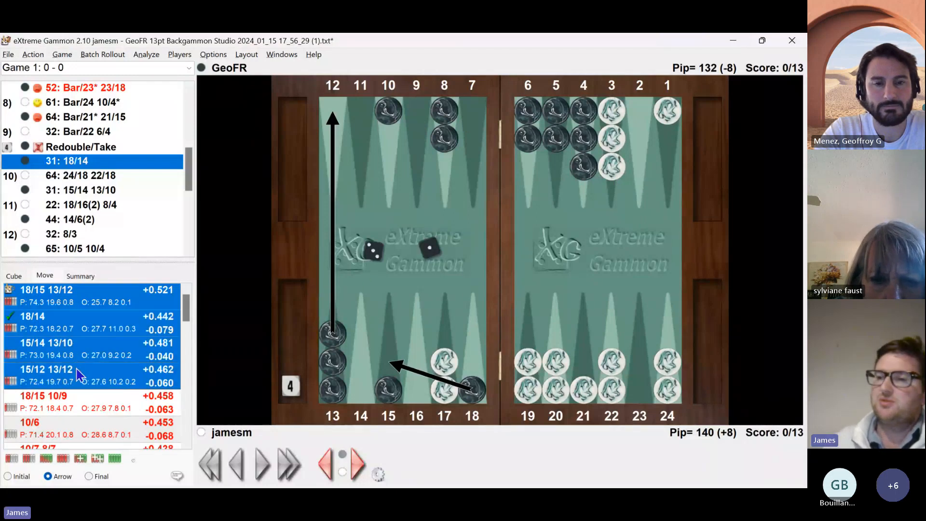
pyautogui.click(81, 458)
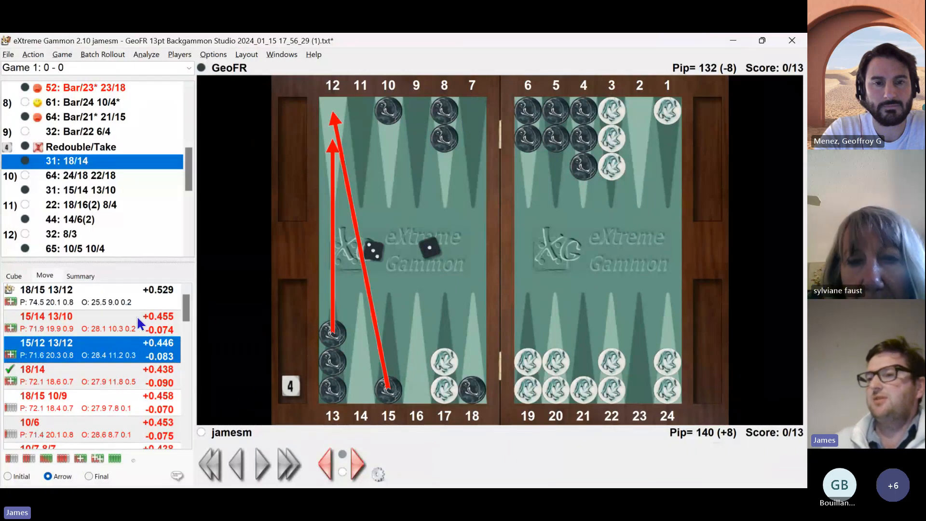
pyautogui.click(108, 291)
pyautogui.click(100, 381)
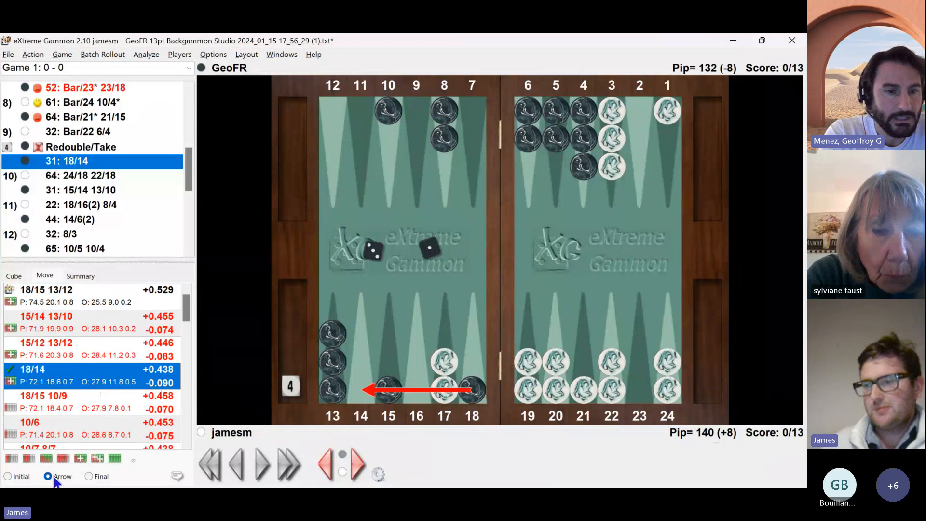
# Display final positions and compare the candidate plays from 18/14 through 18/15 10/9, finishing on 18/15 13/12
pyautogui.click(91, 477)
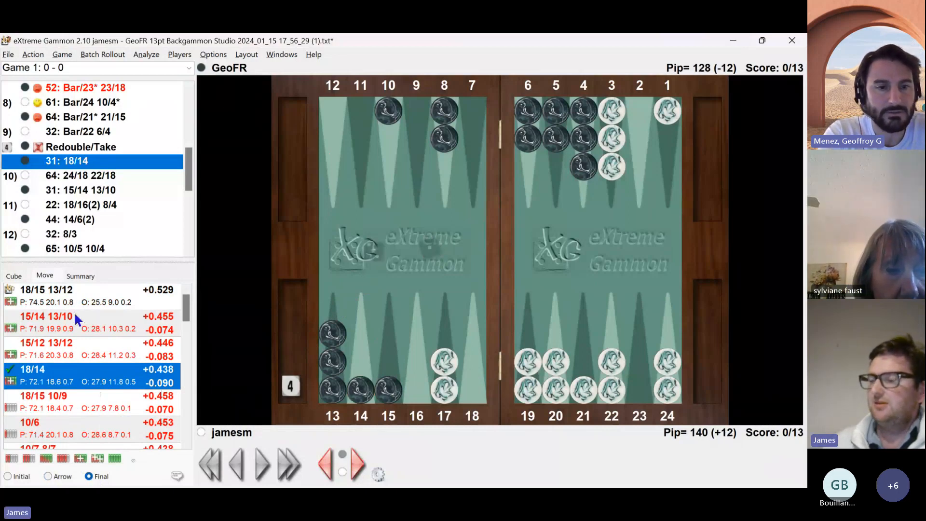
pyautogui.click(63, 302)
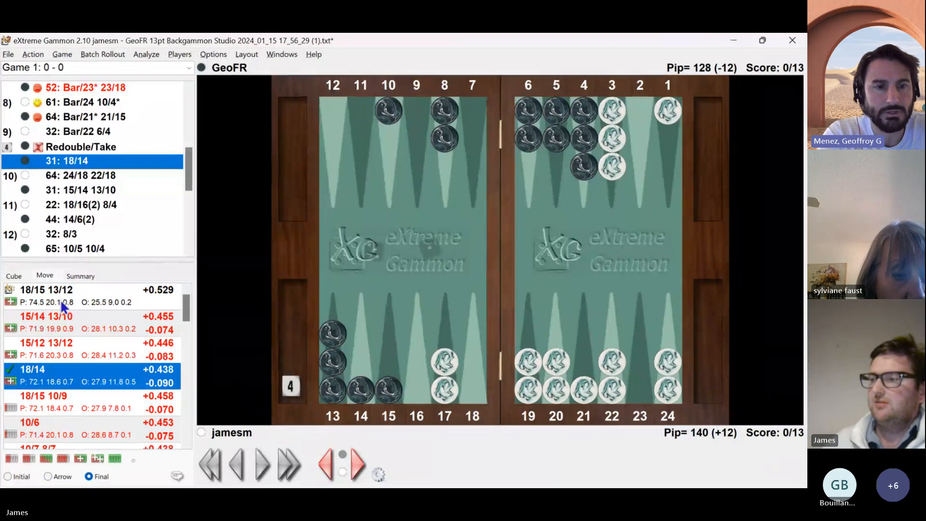
pyautogui.click(70, 330)
pyautogui.click(76, 350)
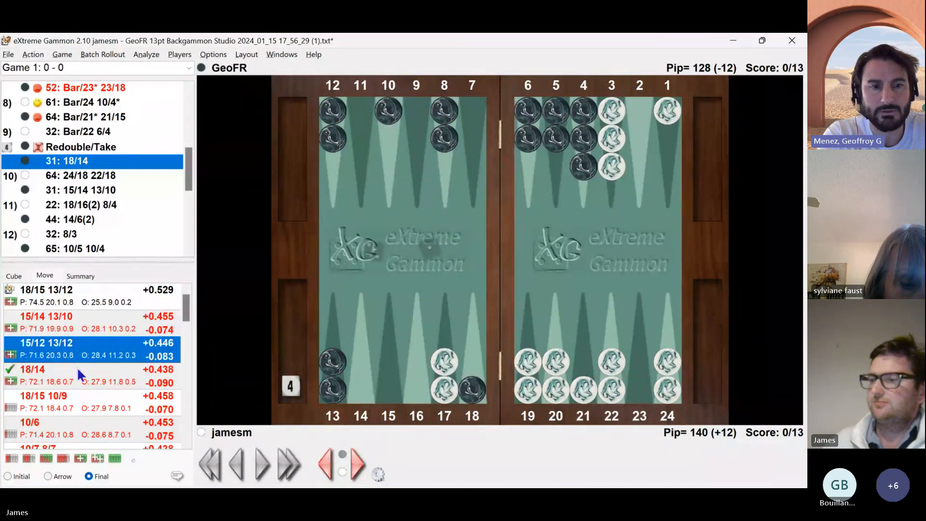
pyautogui.click(79, 378)
pyautogui.click(116, 394)
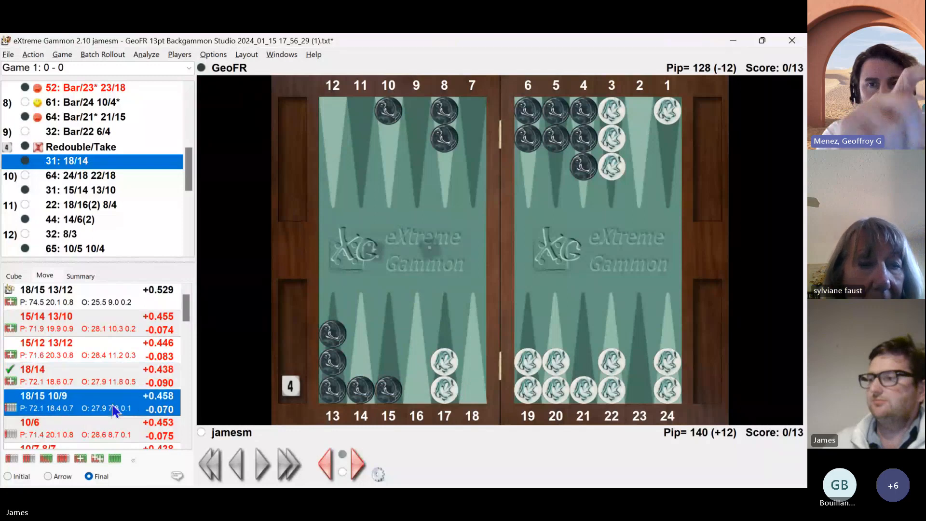
pyautogui.click(112, 295)
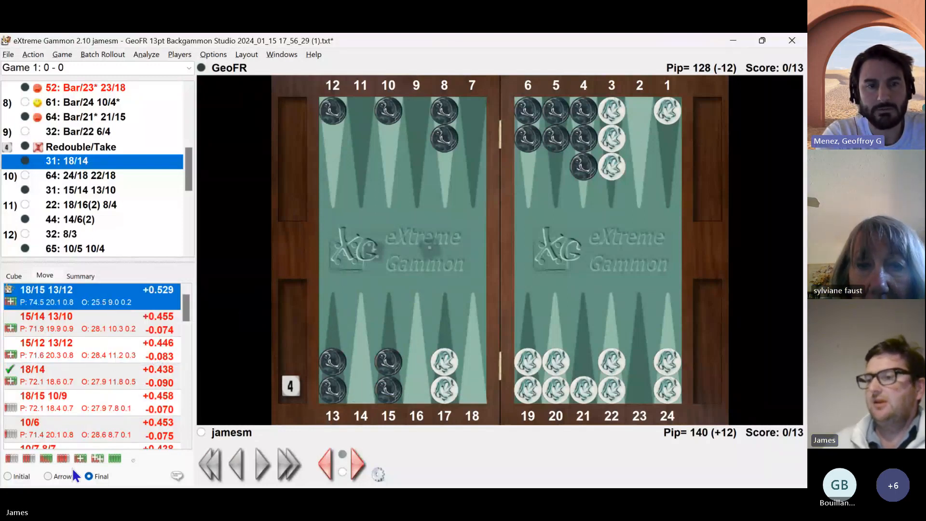
# Alternate the board between the initial position and the arrow display for 18/15 13/12, leaving the arrows shown
pyautogui.click(48, 476)
pyautogui.click(8, 476)
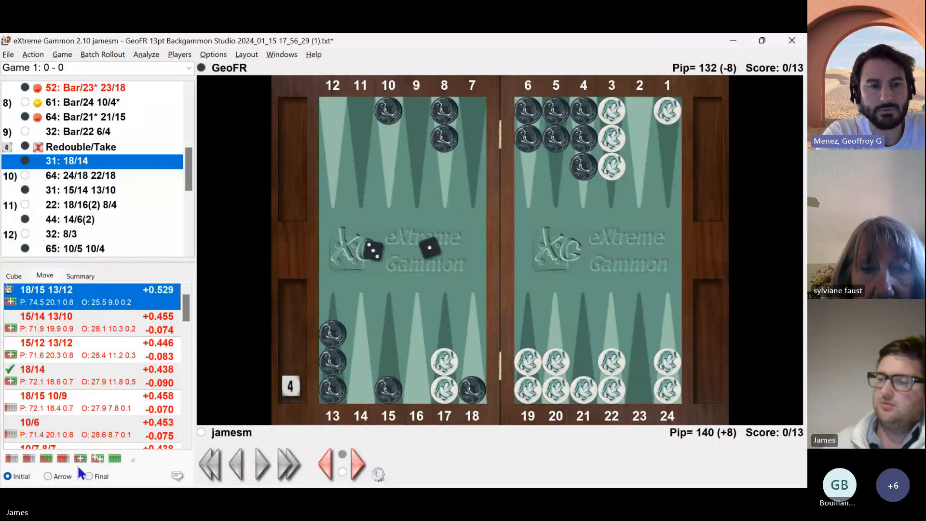
pyautogui.moveTo(170, 424)
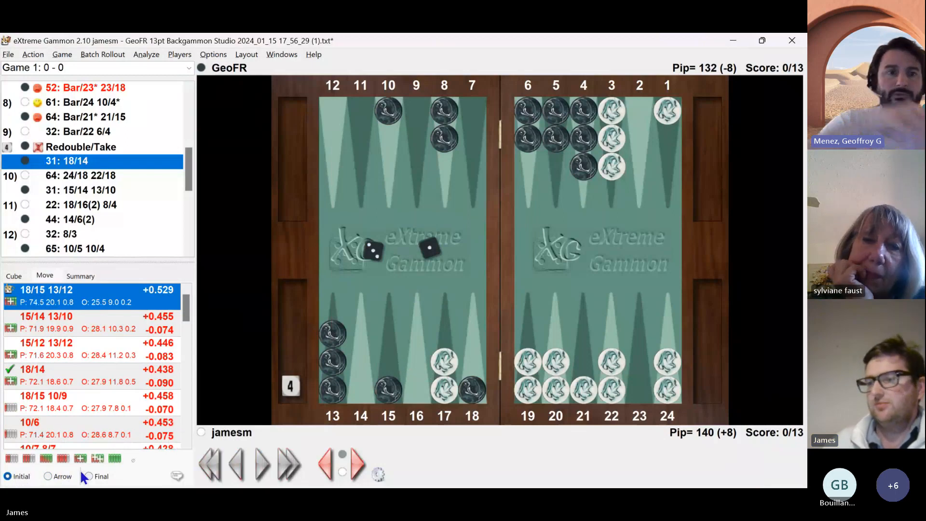
pyautogui.click(48, 476)
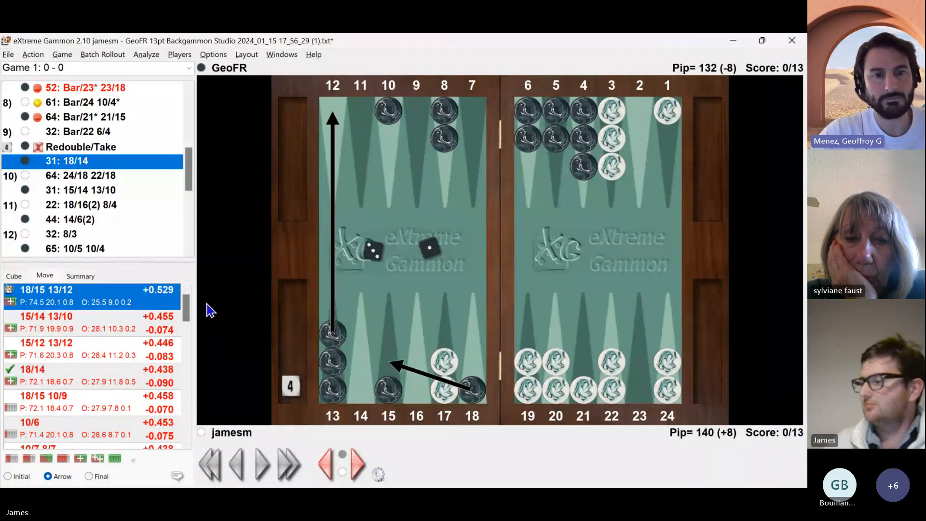
pyautogui.click(28, 476)
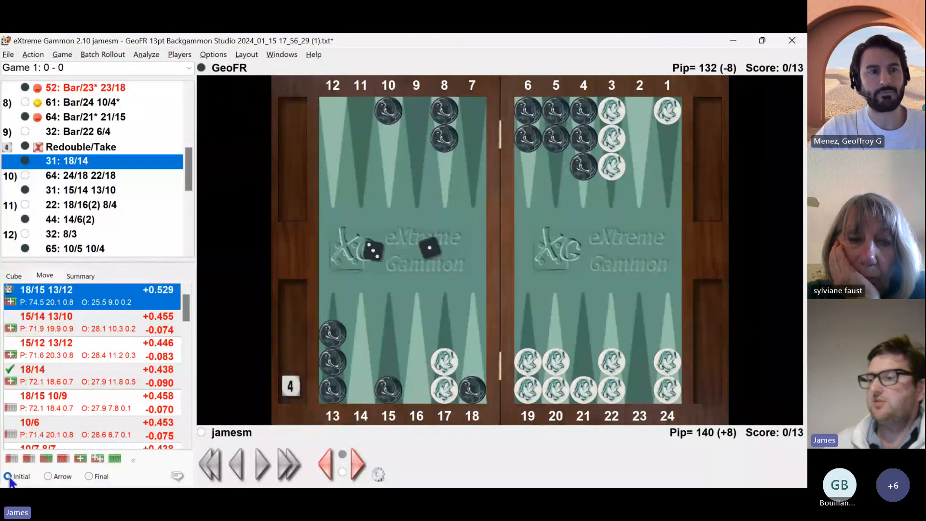
pyautogui.click(48, 476)
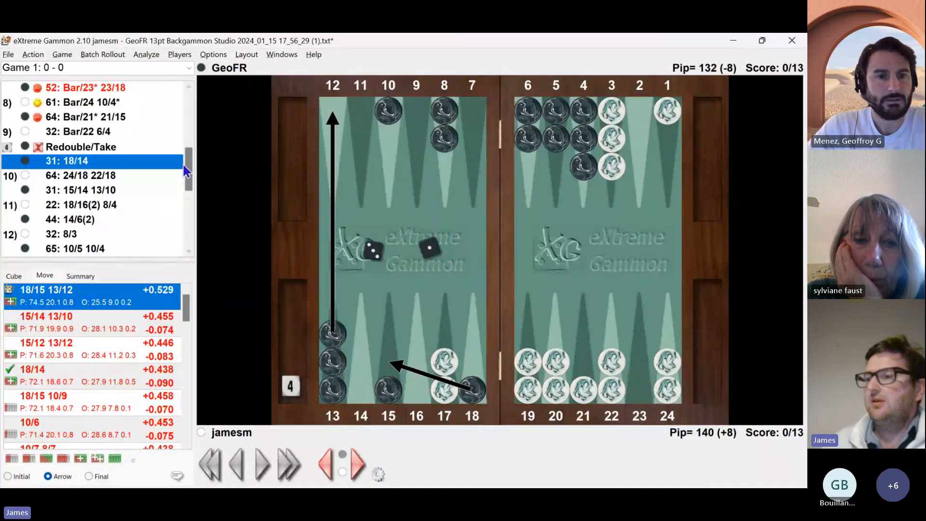
# Open Game 3 at the 4 - 2 score from the match's game list
pyautogui.moveTo(187, 170); pyautogui.dragTo(202, 108)
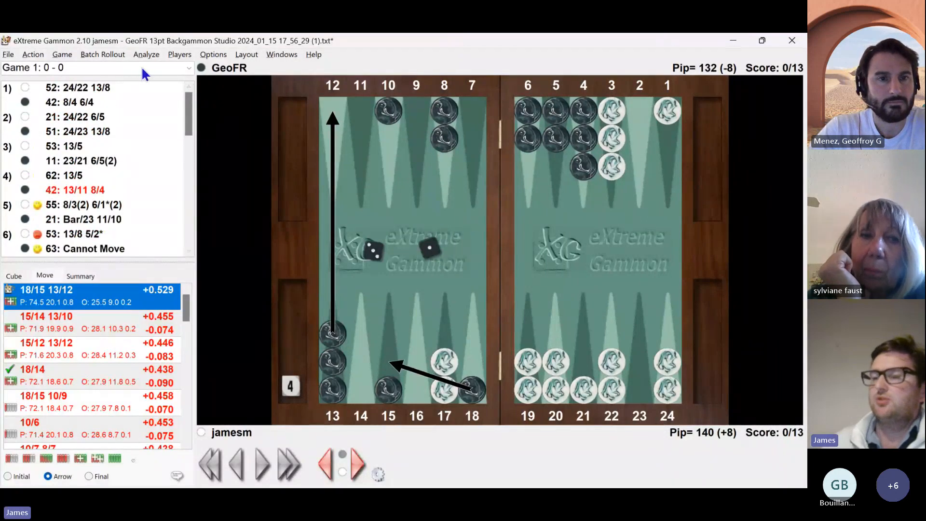
pyautogui.click(190, 70)
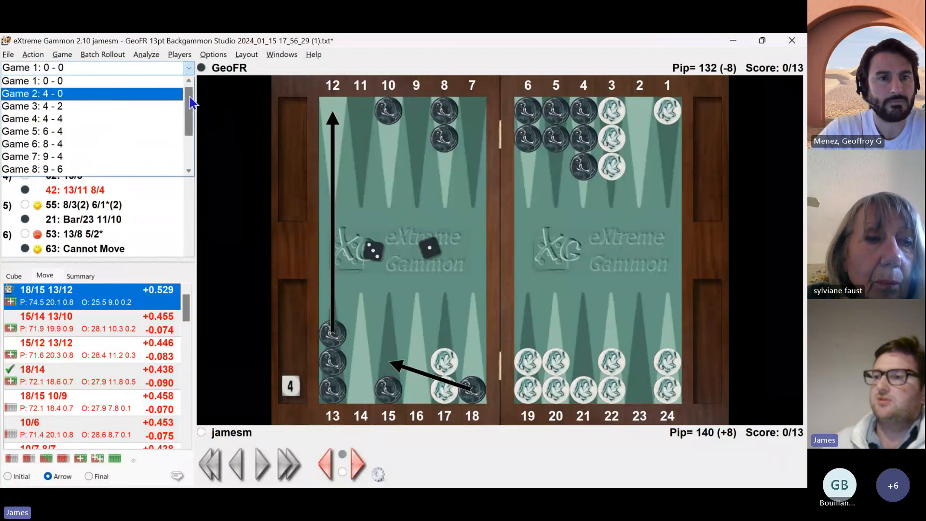
pyautogui.moveTo(188, 102)
pyautogui.mouseDown()
pyautogui.moveTo(191, 125)
pyautogui.moveTo(186, 92)
pyautogui.mouseUp()
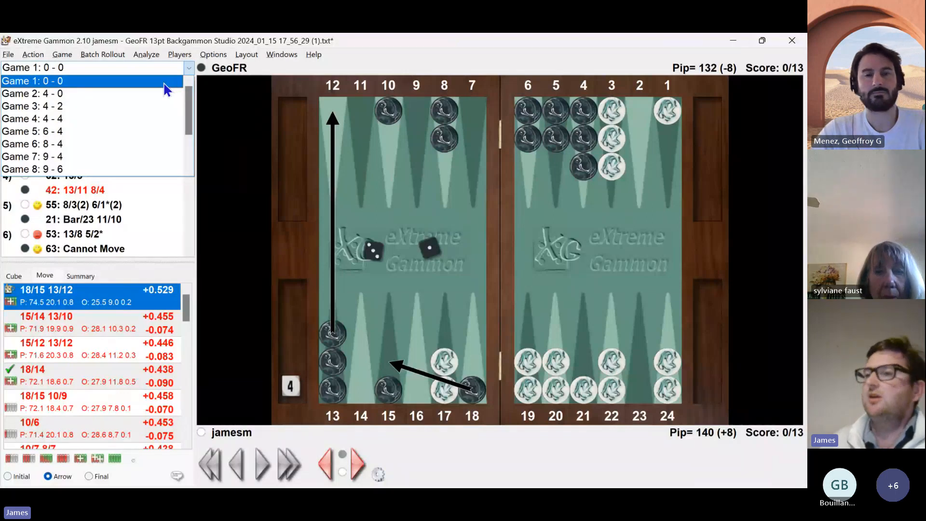
pyautogui.click(157, 109)
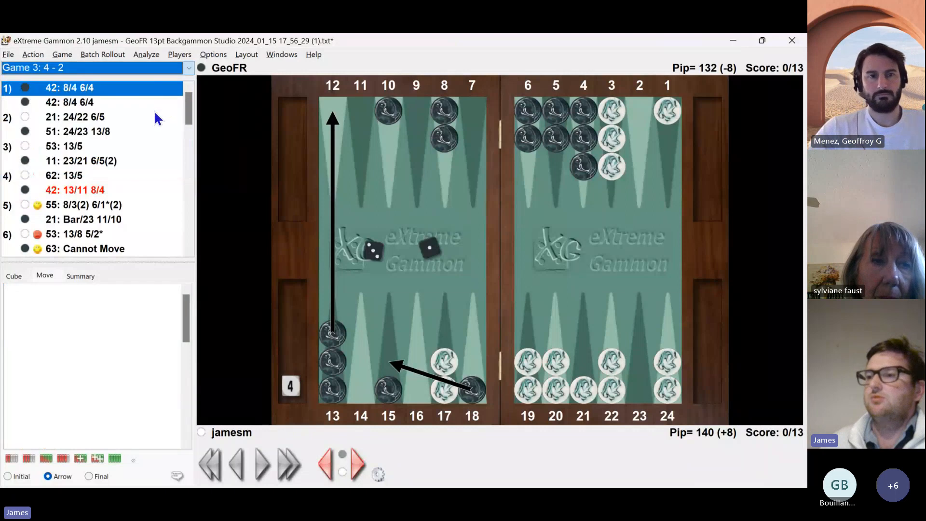
pyautogui.moveTo(185, 109)
pyautogui.mouseDown()
pyautogui.moveTo(194, 164)
pyautogui.moveTo(188, 101)
pyautogui.moveTo(177, 107)
pyautogui.mouseUp()
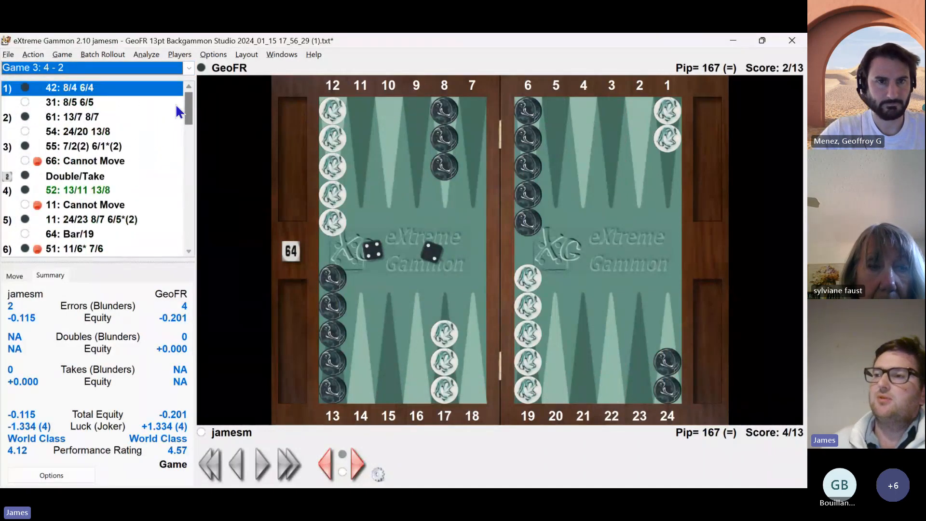
# Open the session summary and review the overall match statistics and the game-per-game performance ratings
pyautogui.click(283, 54)
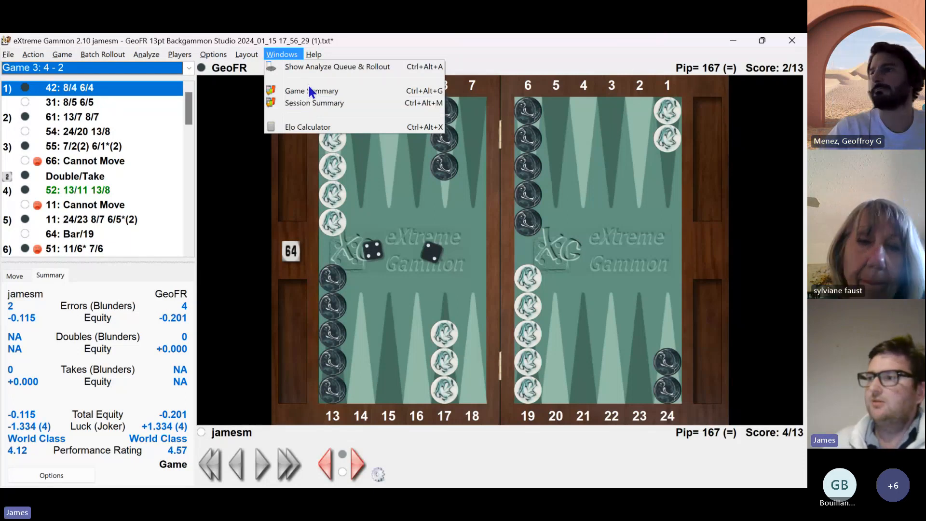
pyautogui.click(341, 103)
pyautogui.click(291, 72)
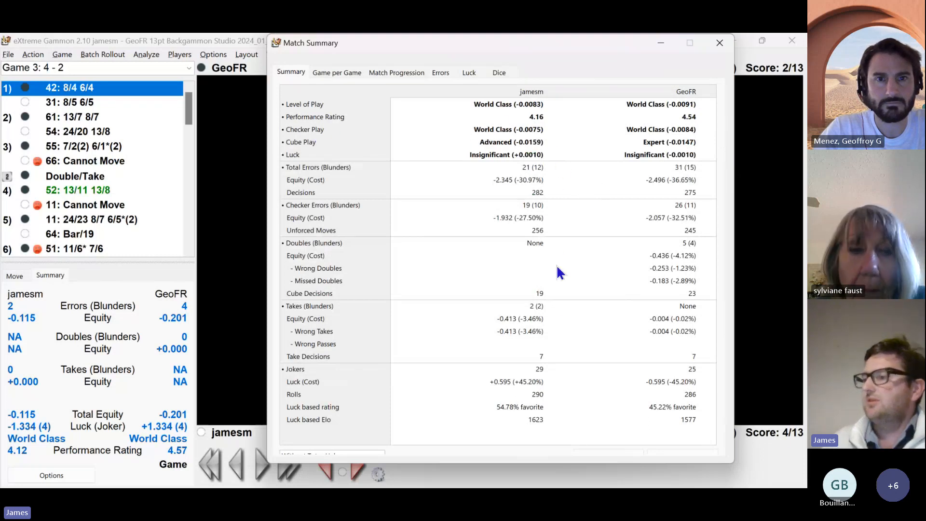
pyautogui.click(326, 85)
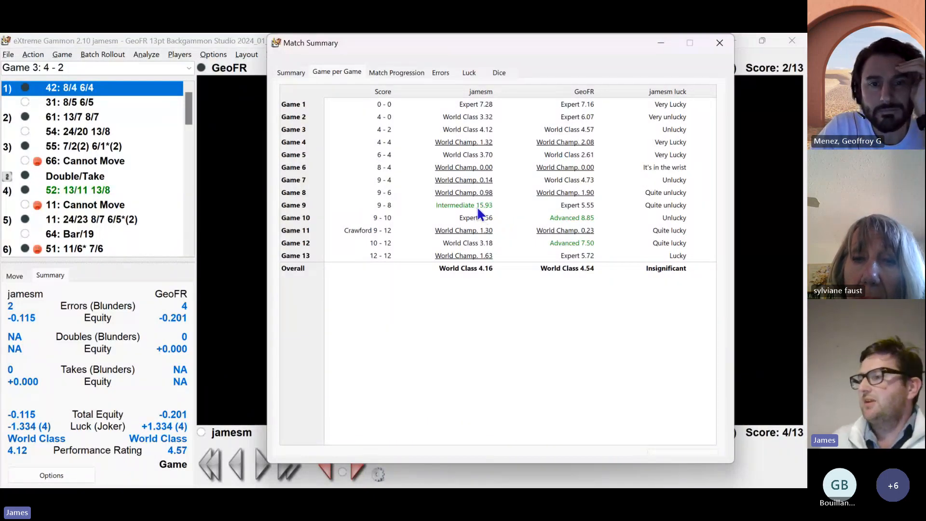
# Switch to Game 9 at the 9 - 8 score and close the match summary
pyautogui.click(27, 65)
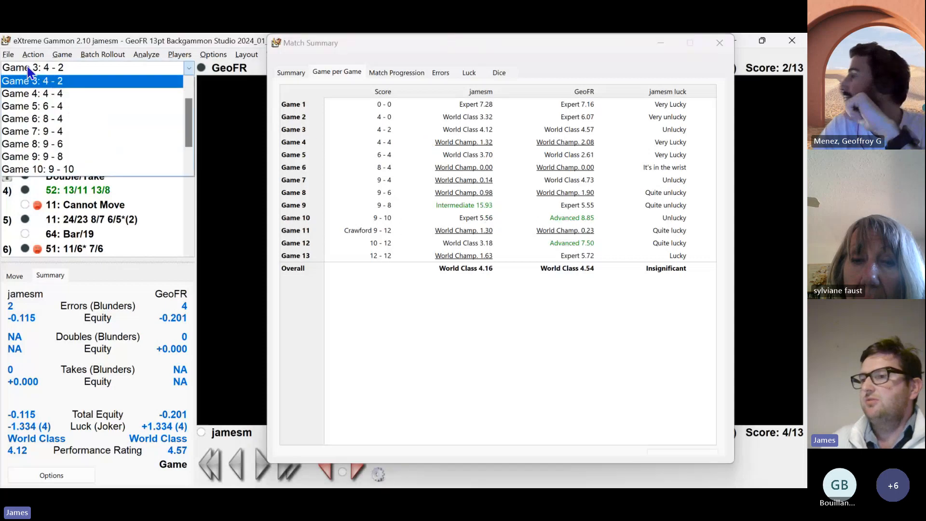
pyautogui.click(54, 155)
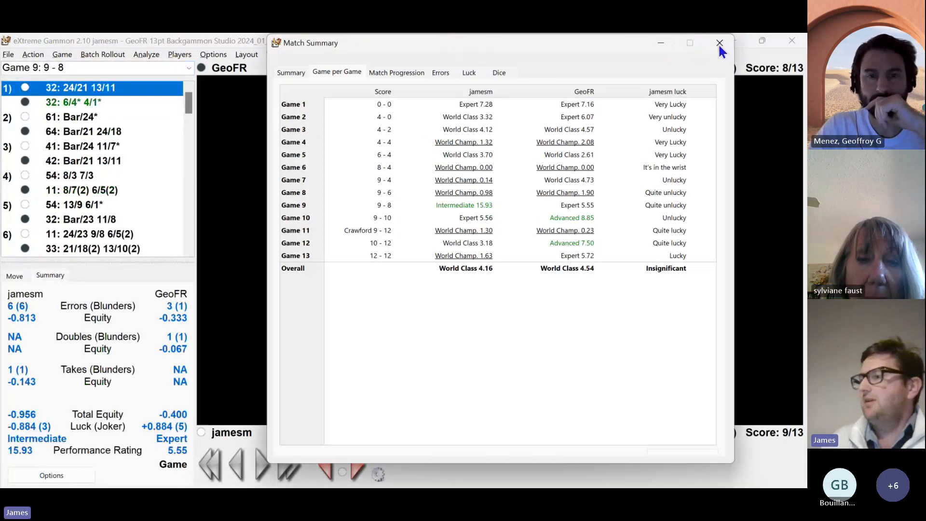
pyautogui.click(717, 45)
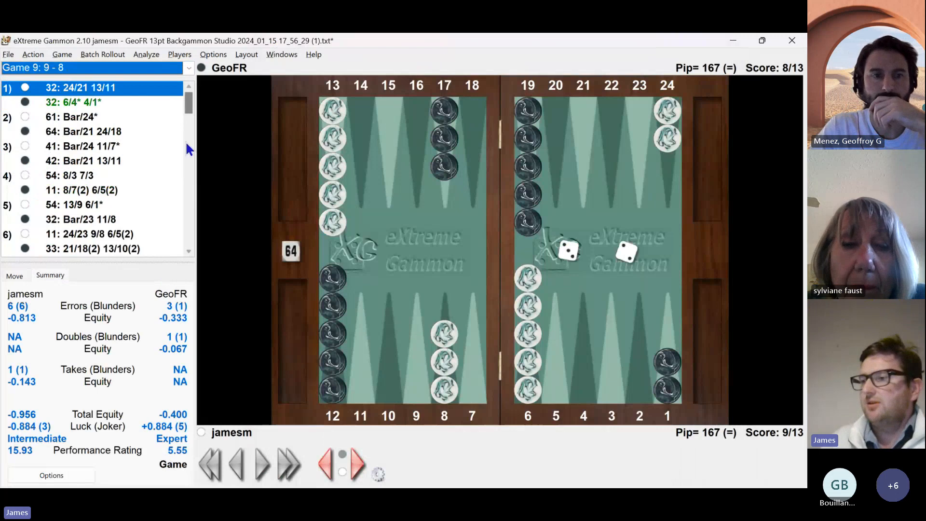
# Review Game 9's 33: 8/2*(2) and 41: 13/8 plays and its Double/Take decision, then return to the first moves
pyautogui.scroll(-3, 188, 112)
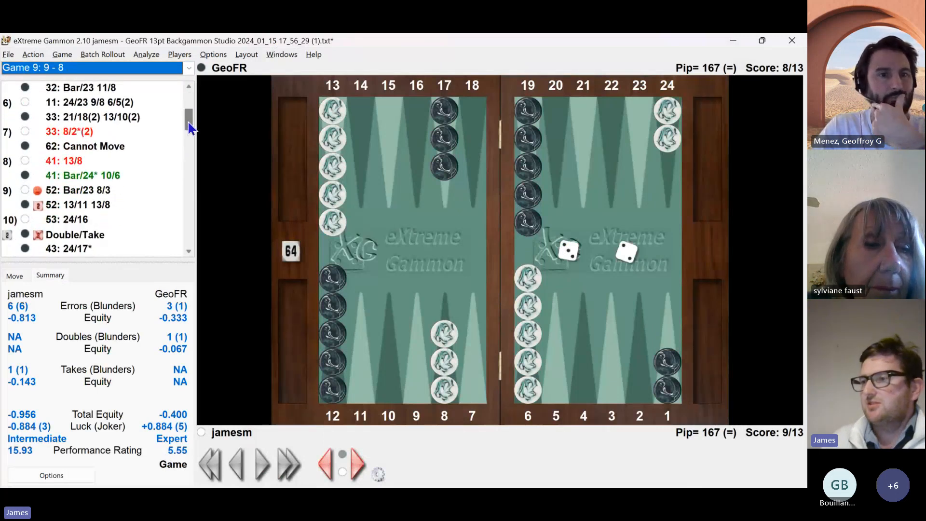
pyautogui.click(105, 140)
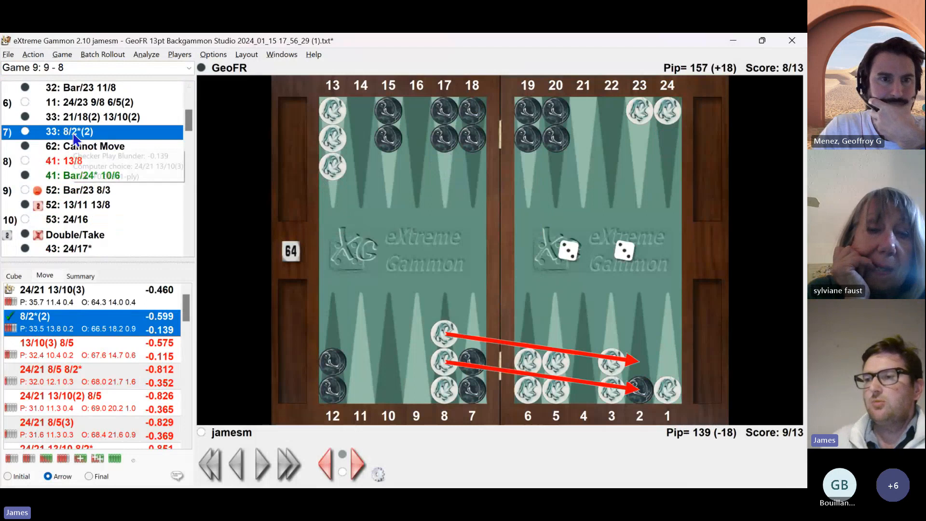
pyautogui.click(71, 159)
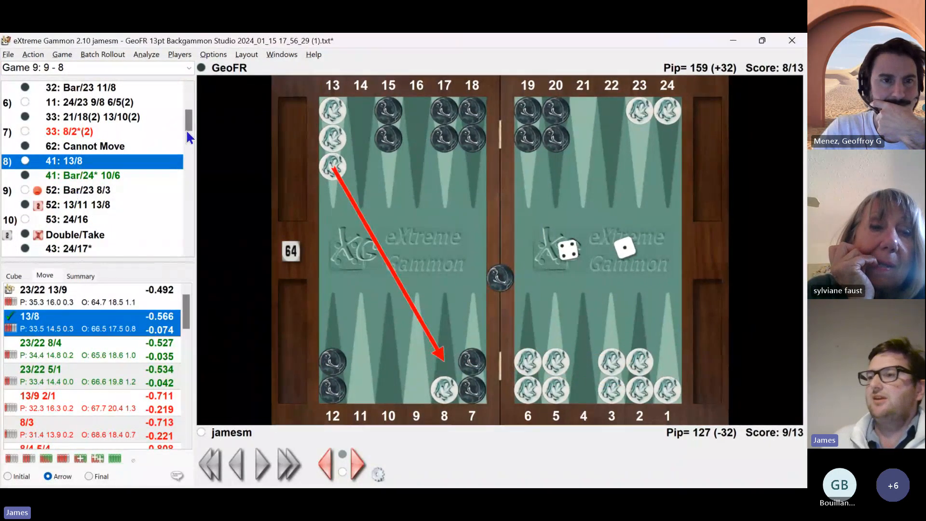
pyautogui.moveTo(192, 124); pyautogui.dragTo(143, 140)
pyautogui.click(136, 122)
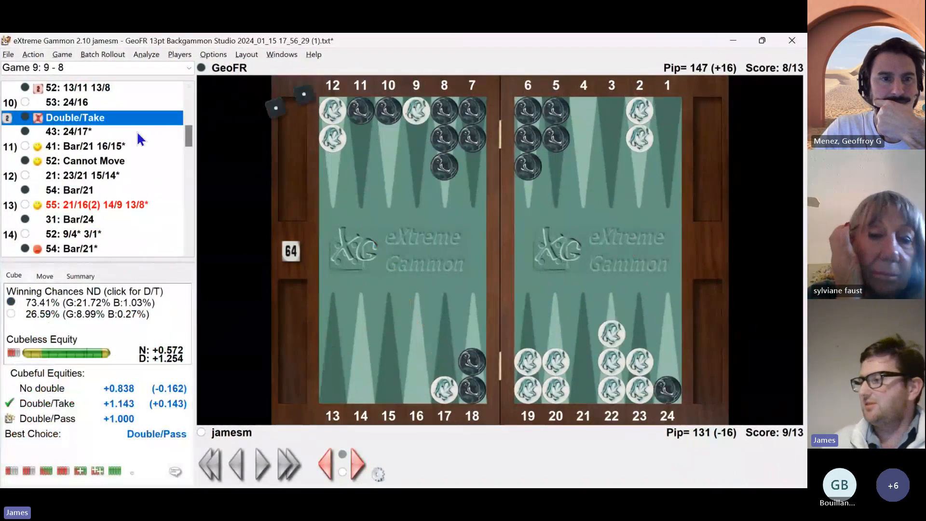
pyautogui.scroll(2, 191, 140)
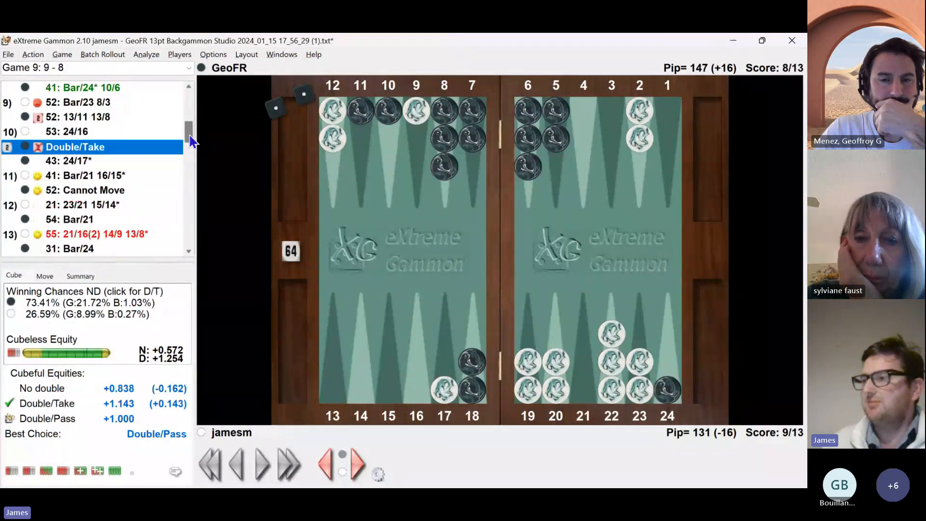
pyautogui.moveTo(191, 140); pyautogui.dragTo(193, 96)
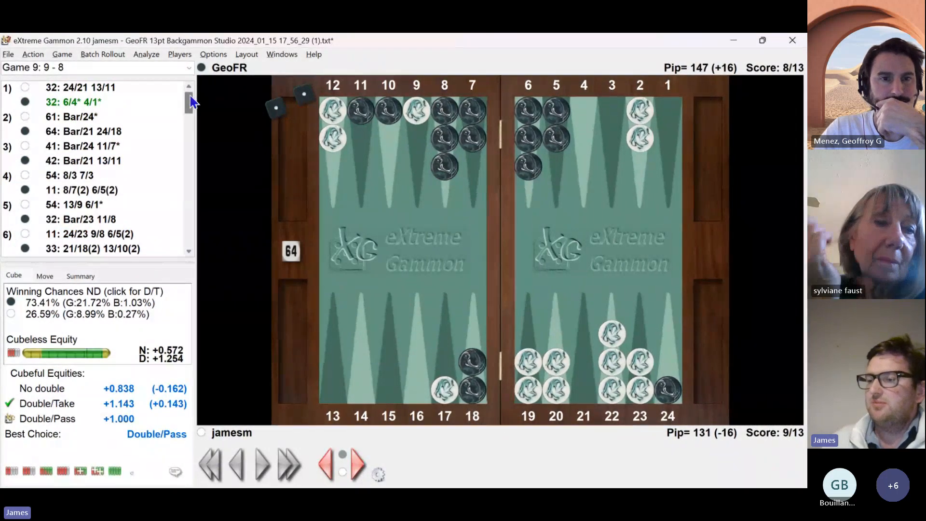
# Reopen the session summary, examine the match progression, errors, luck and dice statistics, and close it
pyautogui.click(277, 56)
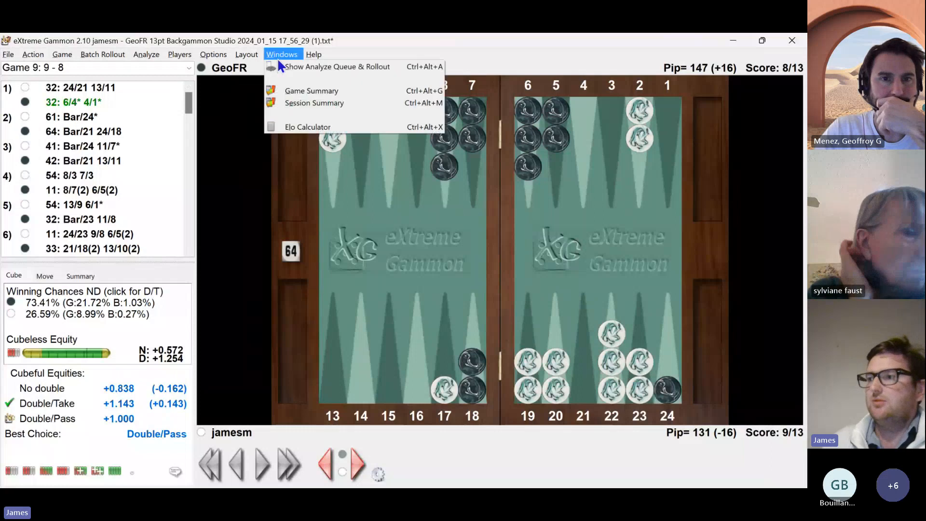
pyautogui.click(294, 103)
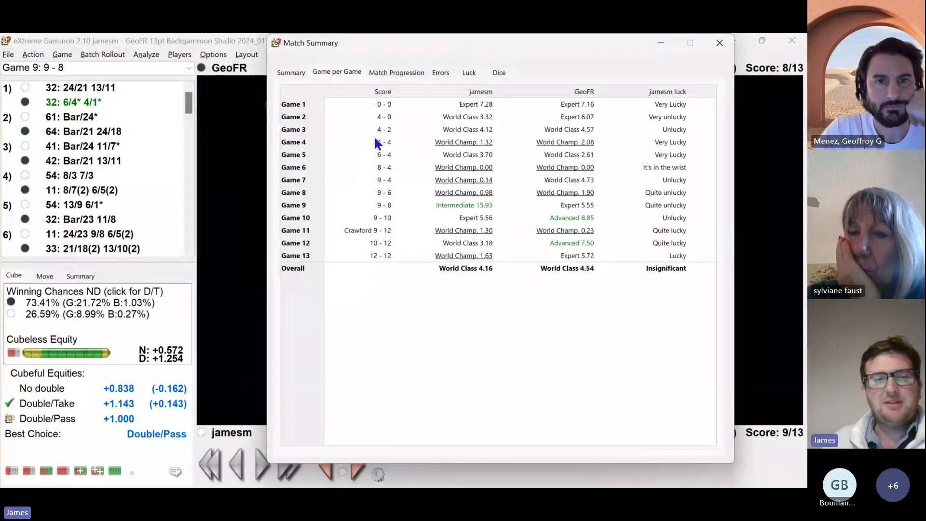
pyautogui.click(381, 73)
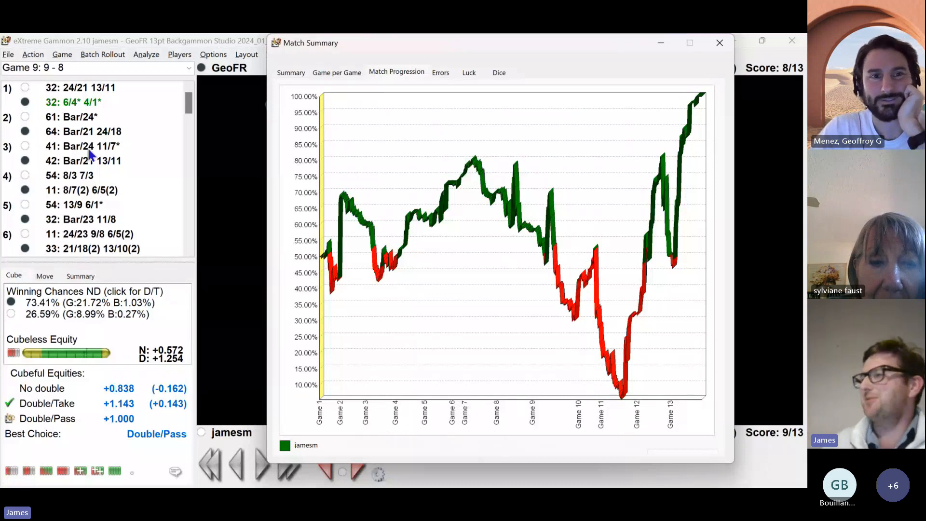
pyautogui.click(440, 75)
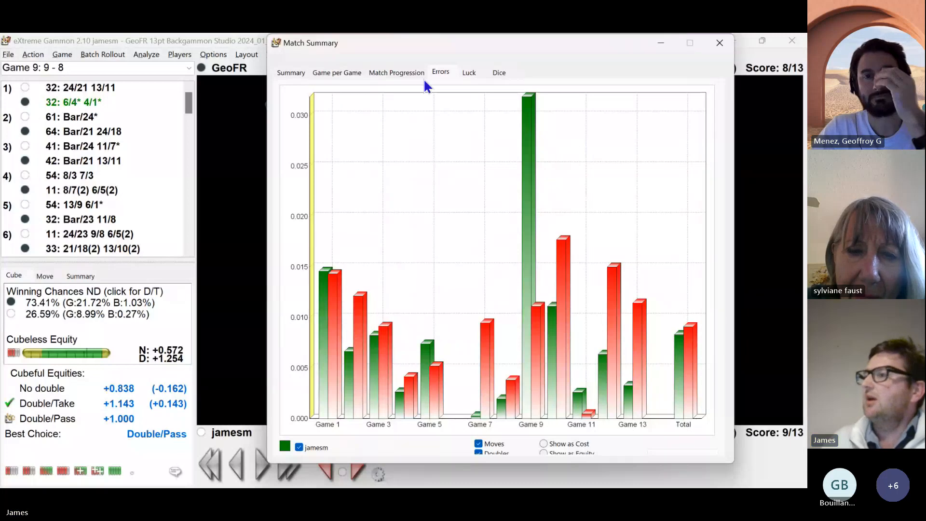
pyautogui.click(469, 72)
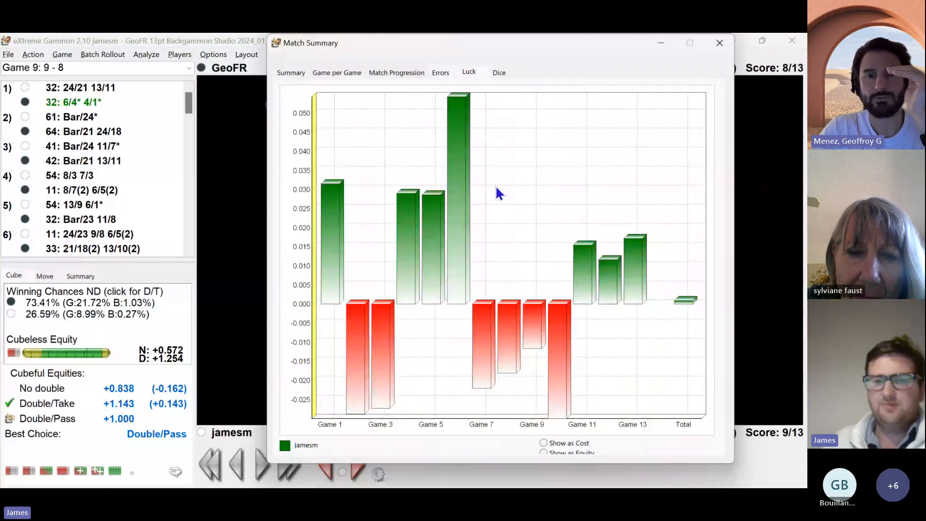
pyautogui.click(458, 72)
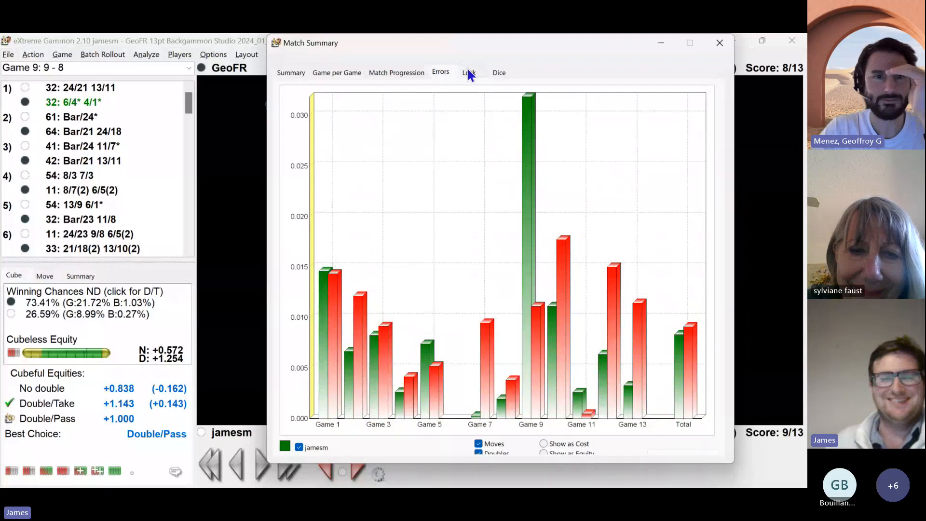
pyautogui.click(467, 71)
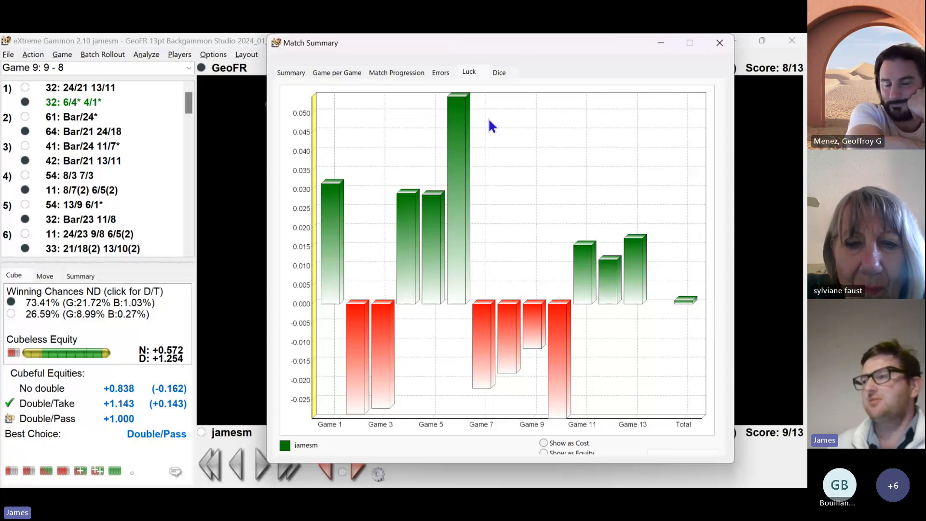
pyautogui.click(505, 73)
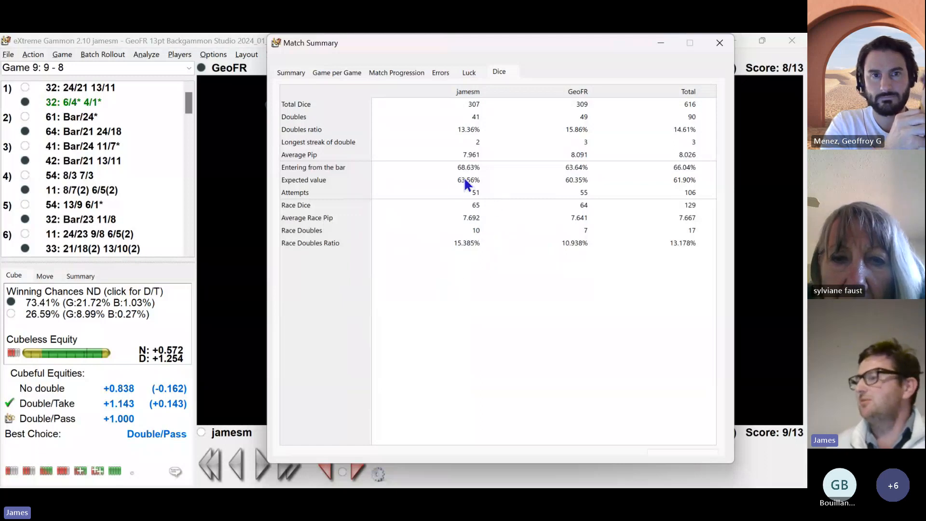
pyautogui.click(724, 42)
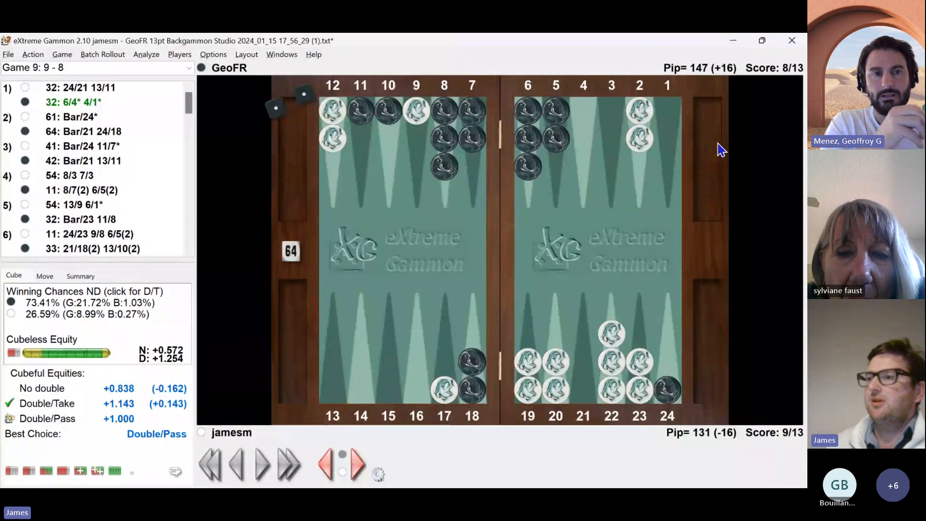
# Open Add Results to Profile, view the profiles available for the first player, and close it without adding results
pyautogui.click(181, 54)
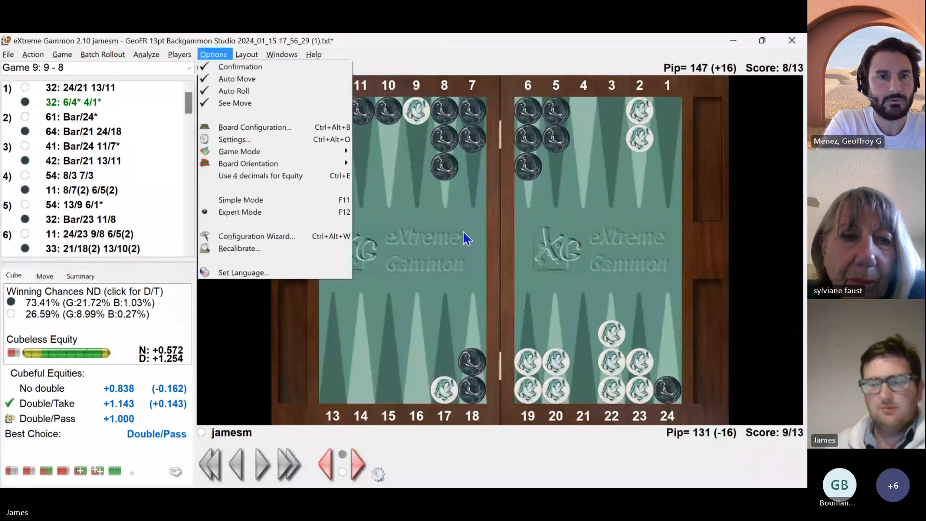
pyautogui.click(492, 235)
pyautogui.click(179, 54)
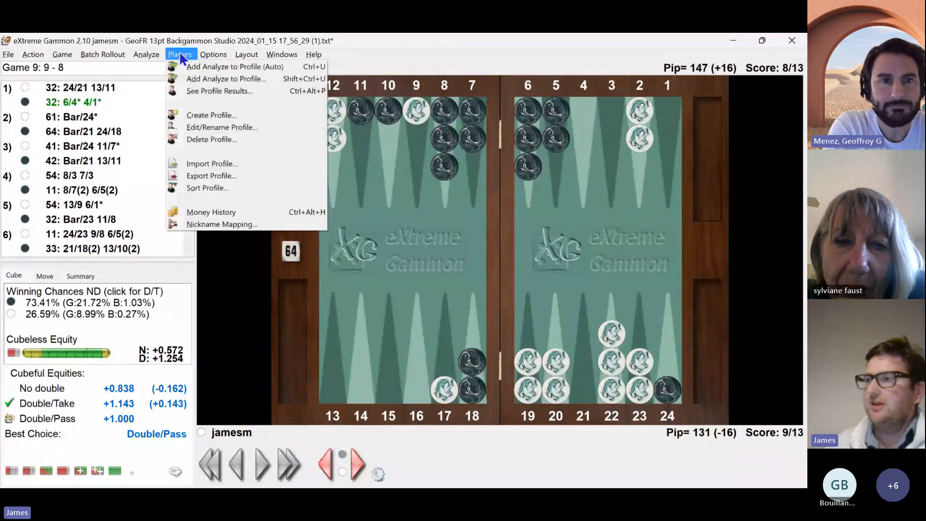
pyautogui.click(185, 89)
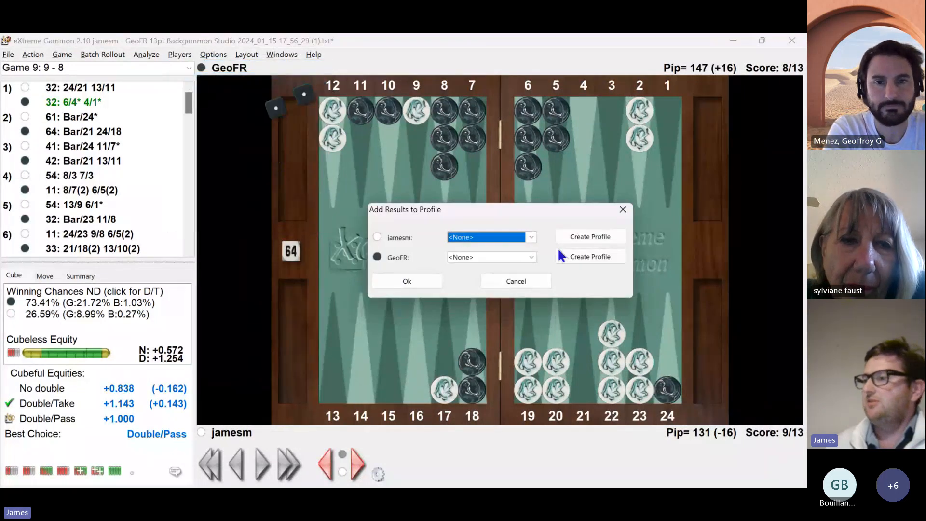
pyautogui.click(491, 238)
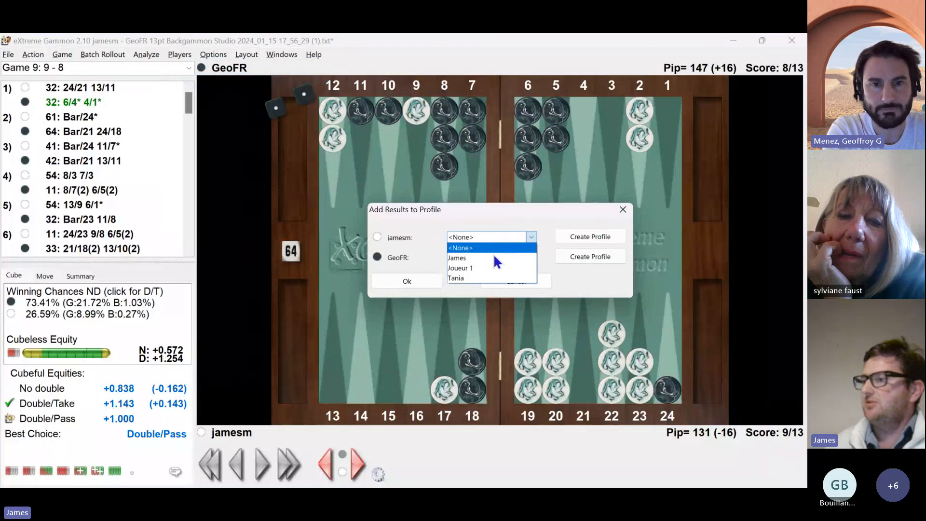
pyautogui.click(621, 211)
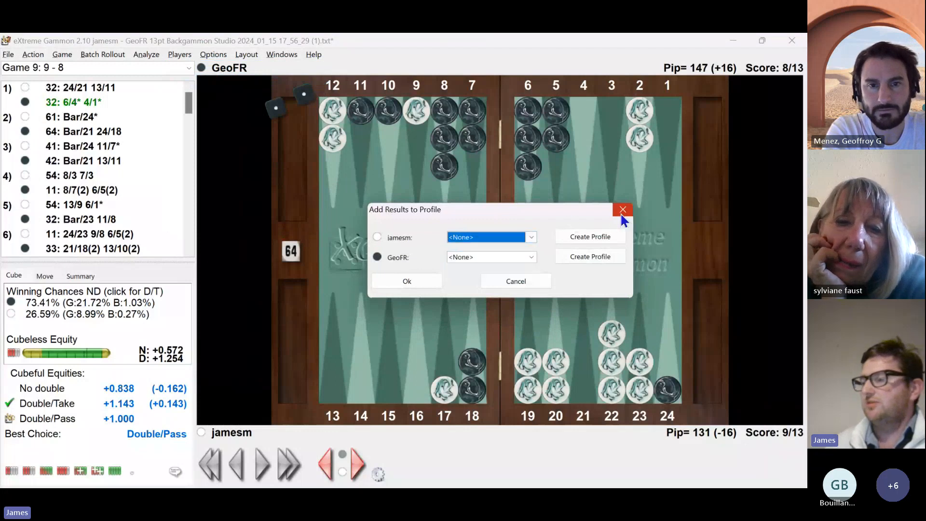
pyautogui.click(621, 211)
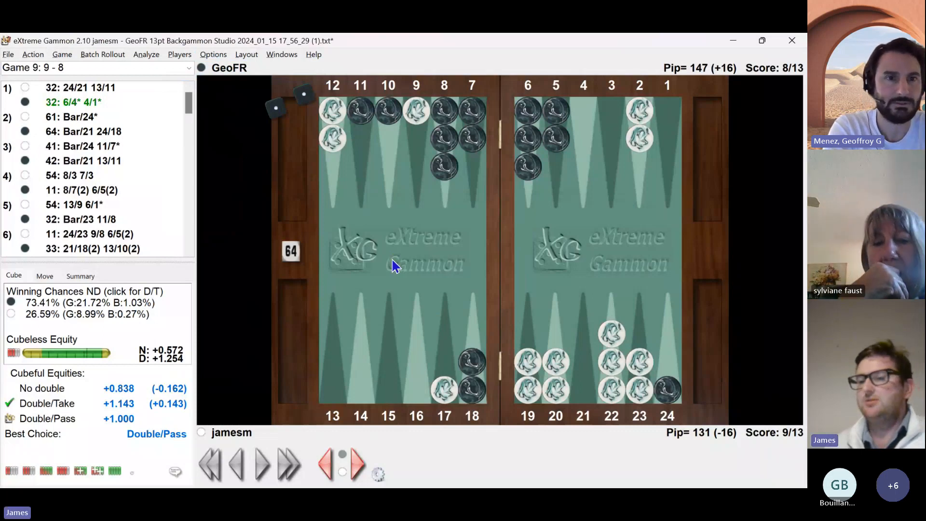
# Swap the board so the other player sits at the bottom, and swap it back to the original side
pyautogui.click(41, 54)
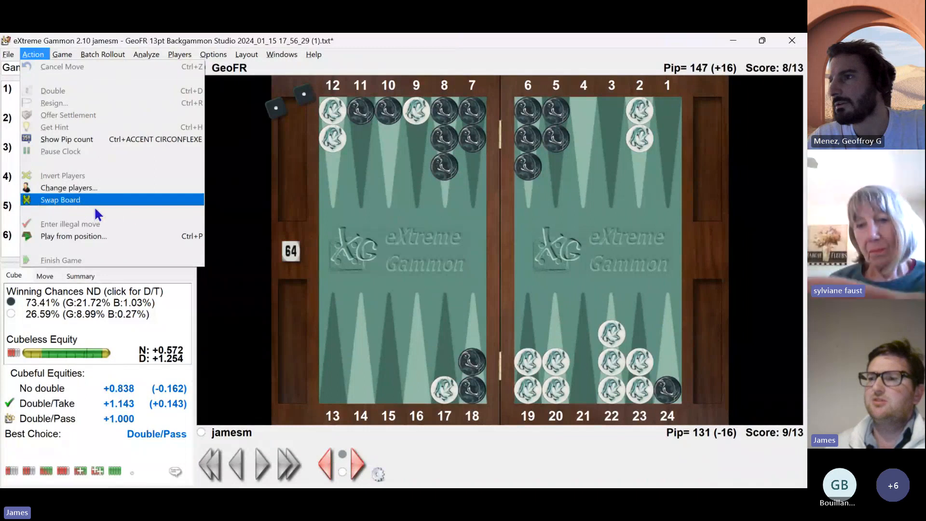
pyautogui.click(154, 205)
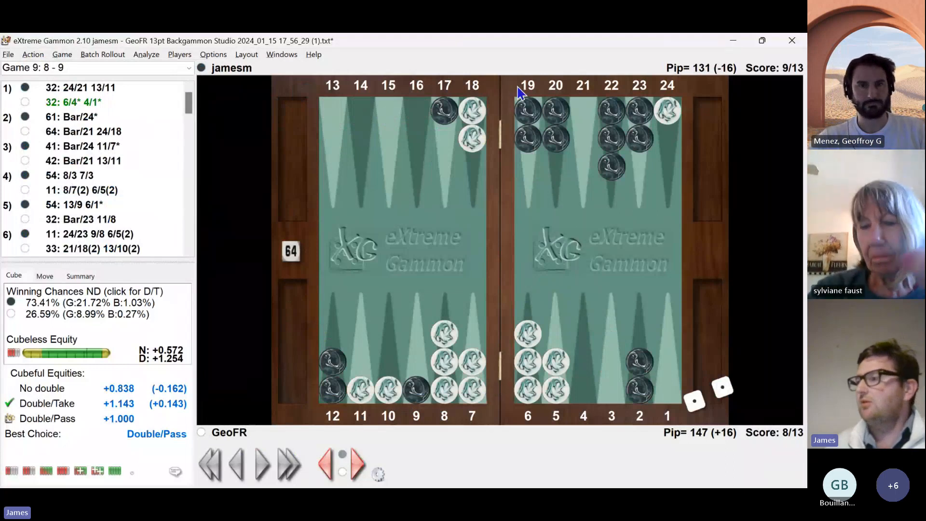
pyautogui.click(38, 50)
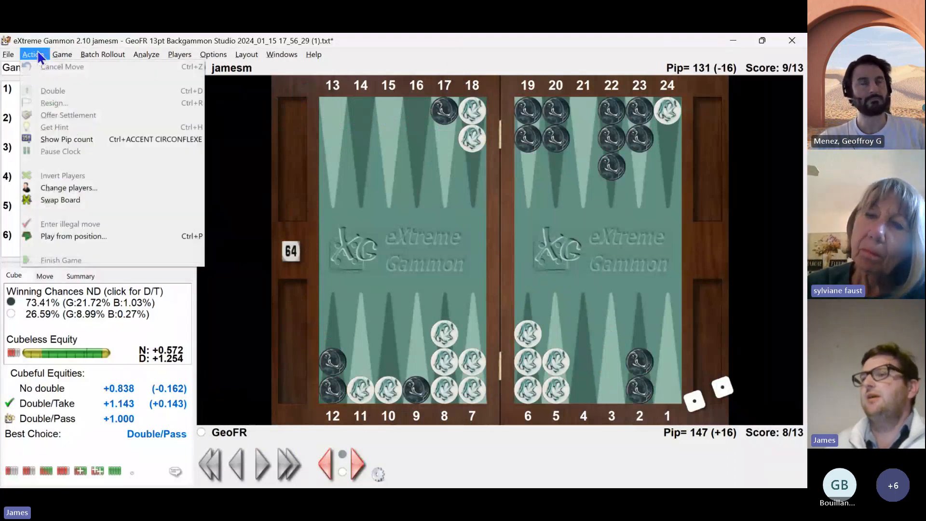
pyautogui.click(77, 201)
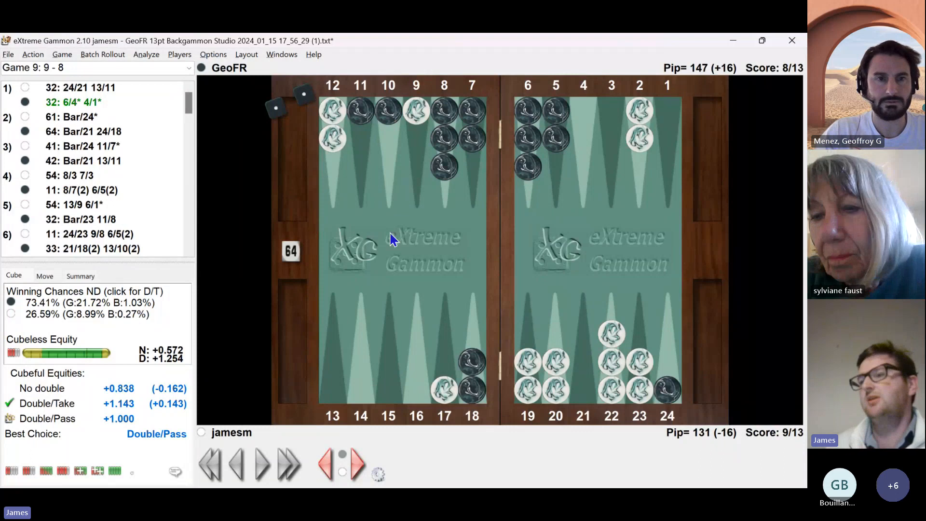
pyautogui.click(62, 55)
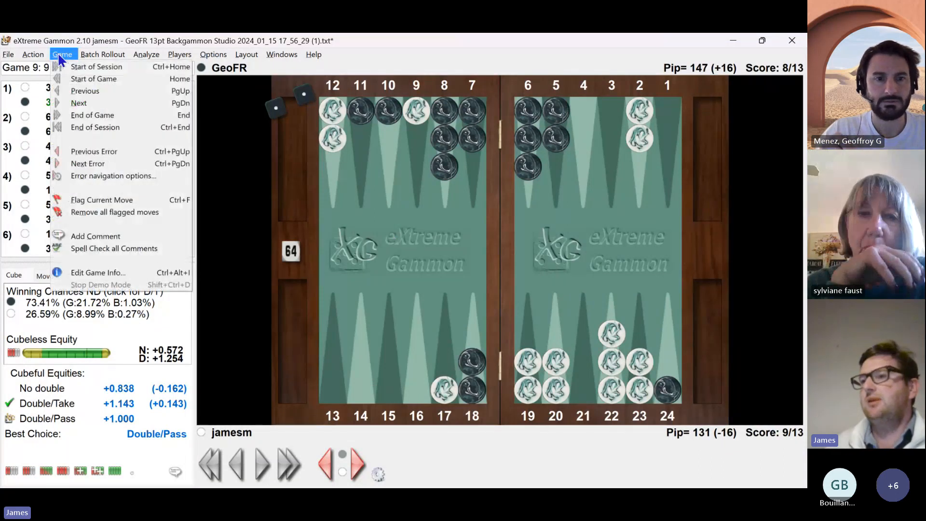
pyautogui.click(59, 55)
pyautogui.click(36, 56)
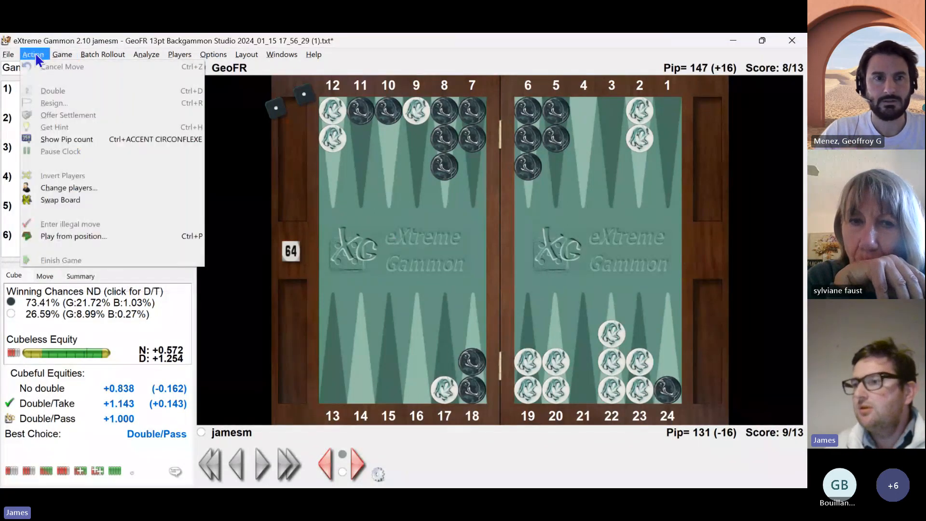
pyautogui.moveTo(213, 55)
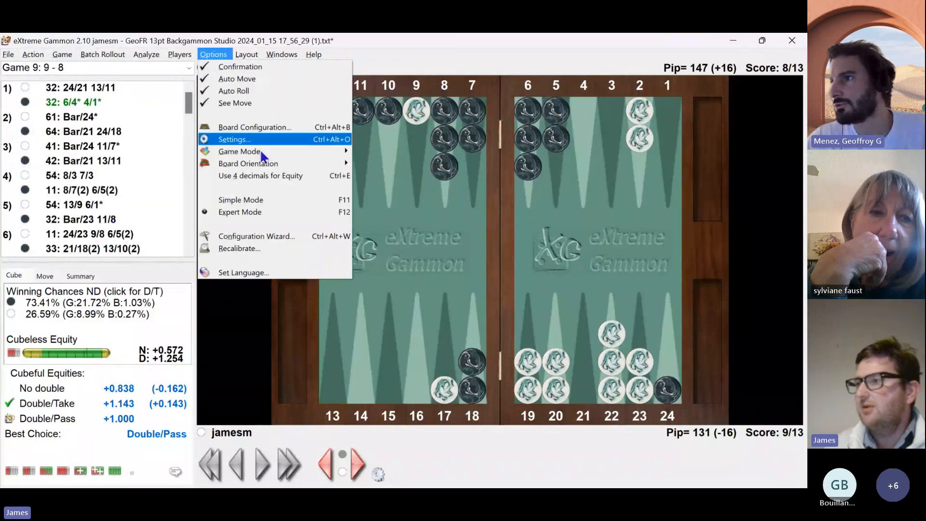
pyautogui.moveTo(270, 164)
pyautogui.click(375, 173)
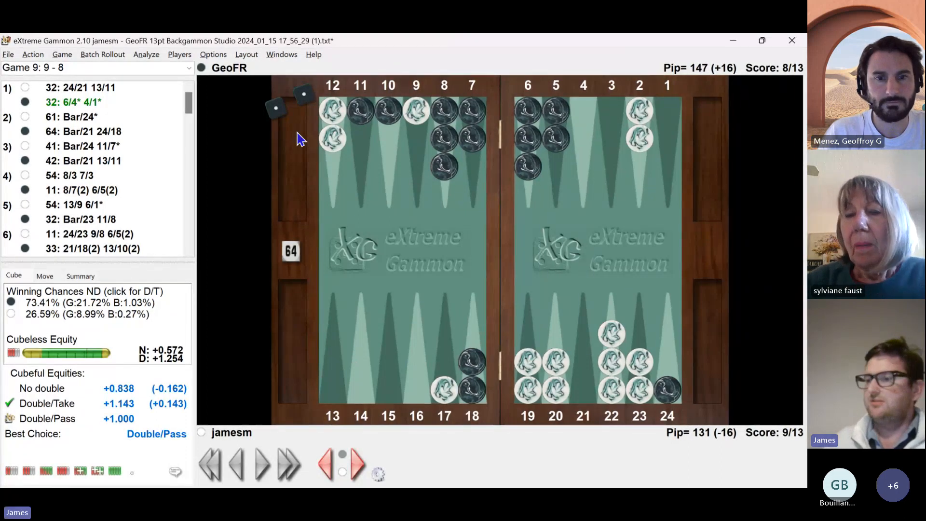
# Review Game 9's Double/Take decision and the plays around it, ending at move 12's 21: 23/21 15/14*
pyautogui.press('pagedown')
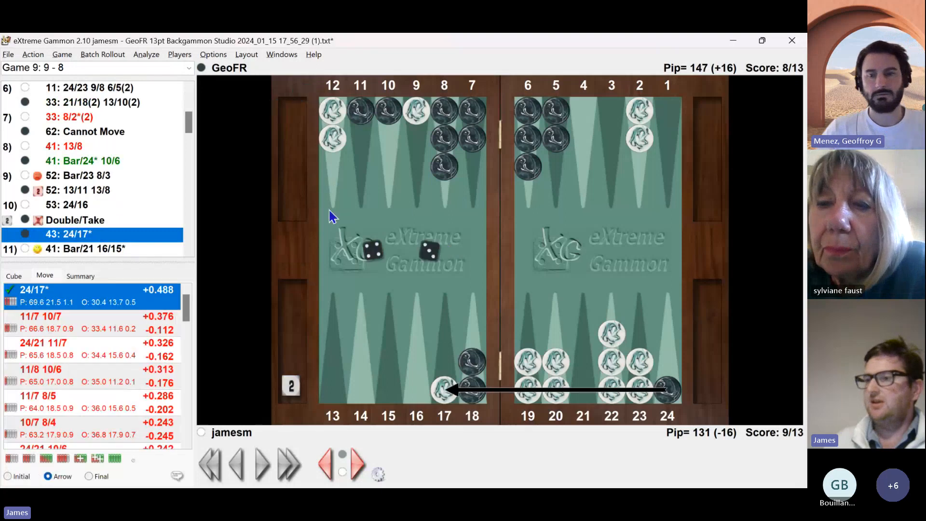
pyautogui.press('Up')
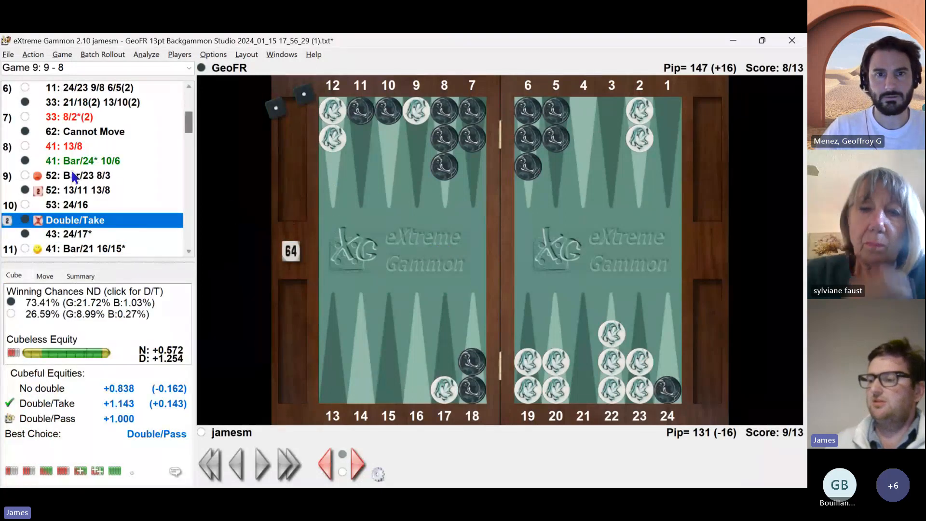
pyautogui.press('Up')
pyautogui.press('Down')
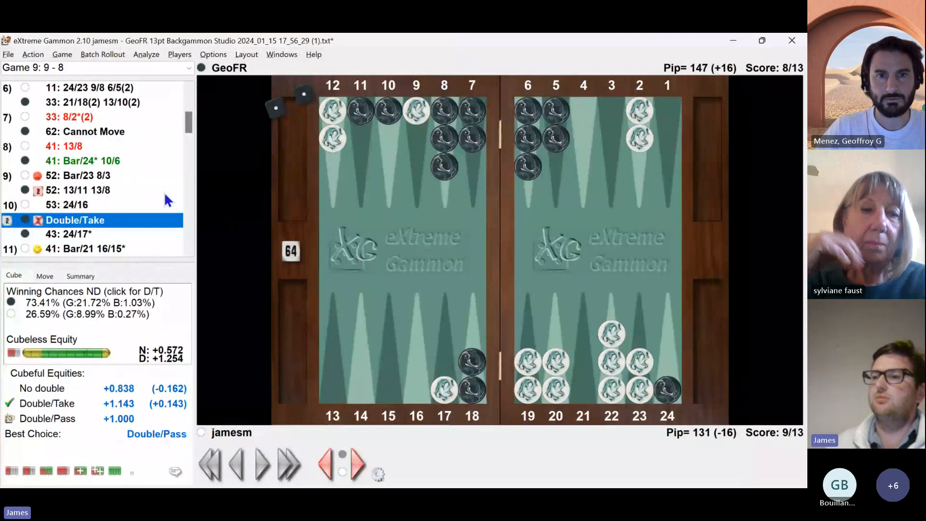
pyautogui.press('Down')
pyautogui.press('Down')
pyautogui.press('Down')
pyautogui.press('Down')
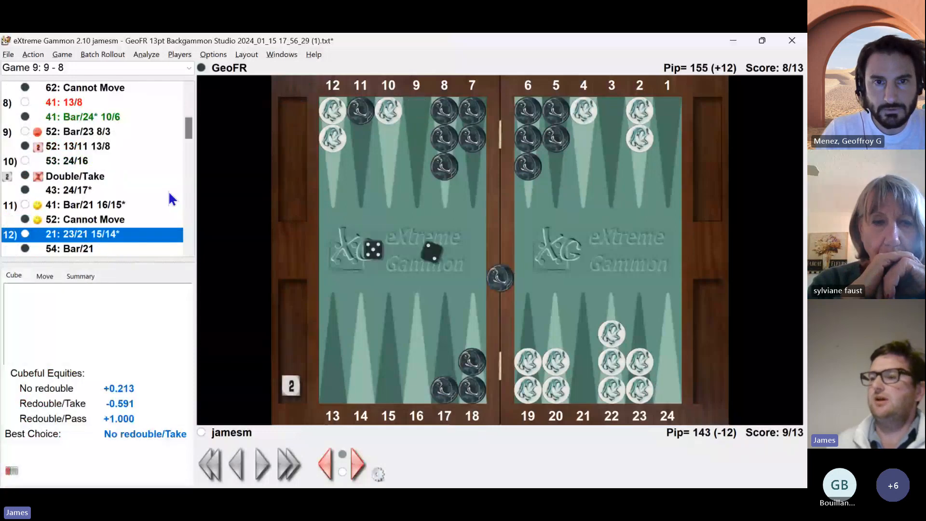
# Go through the remaining errors in Game 9, from 55: 21/16(2) 14/9 13/8* to 52: 23/18 14/12
pyautogui.click(360, 464)
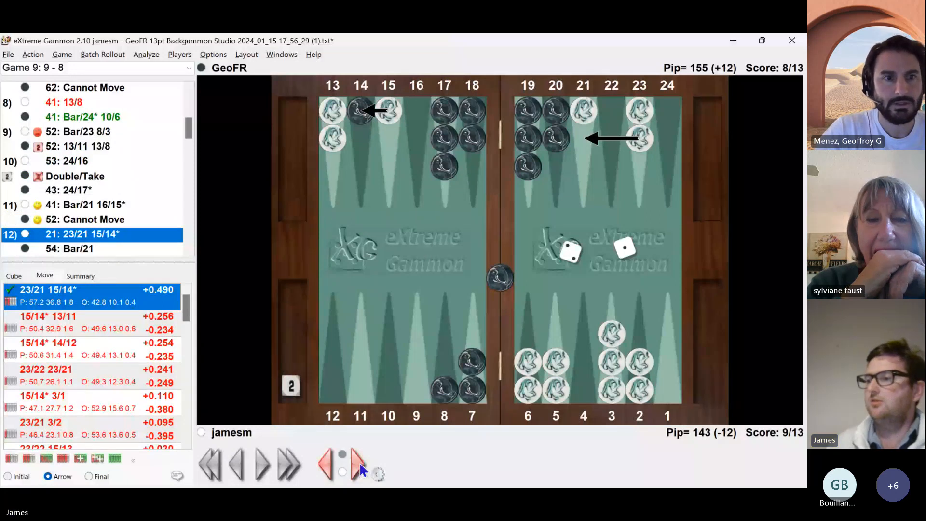
pyautogui.click(360, 463)
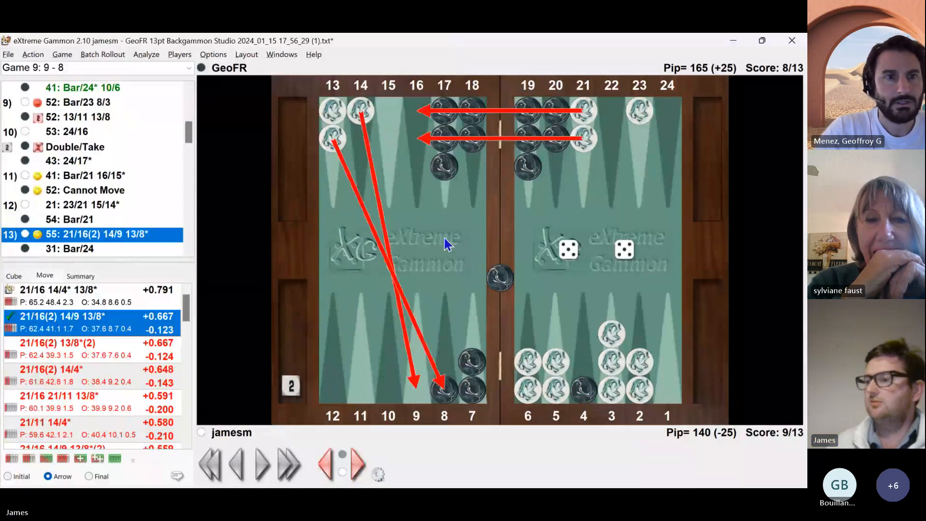
pyautogui.click(356, 464)
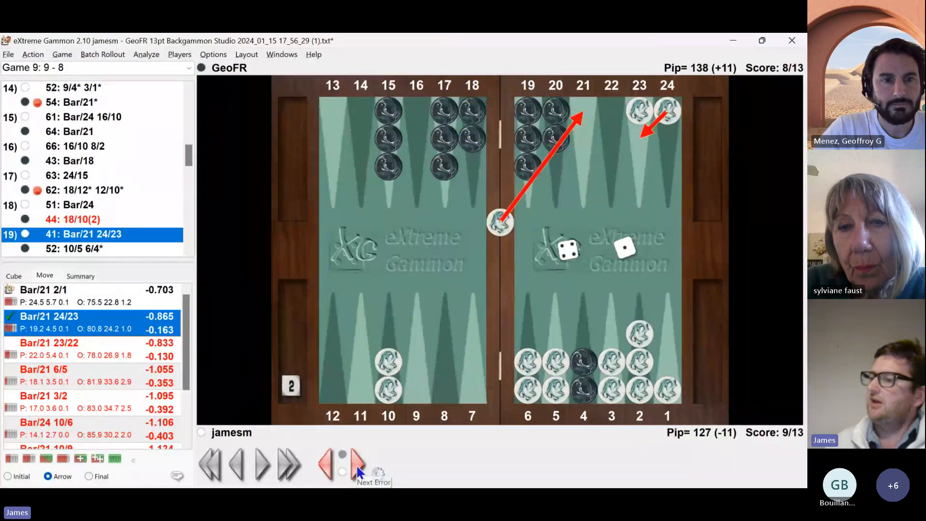
pyautogui.click(357, 464)
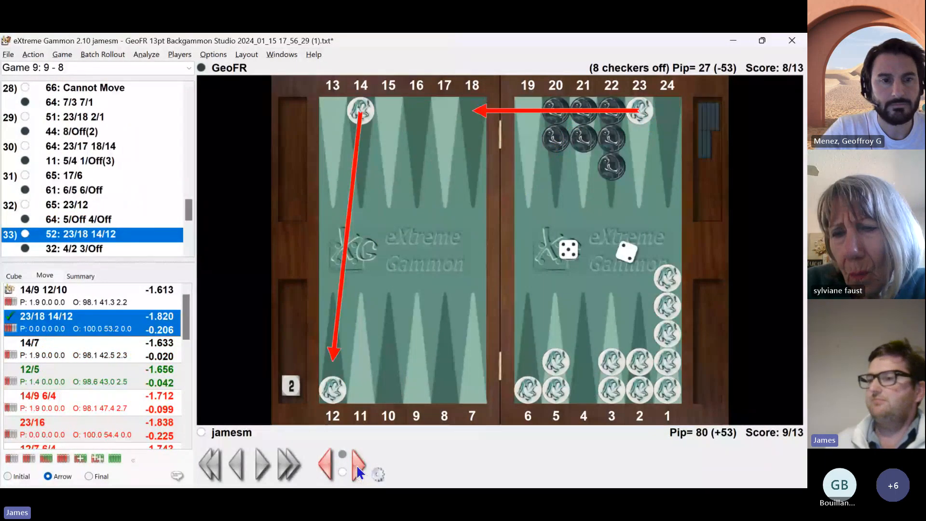
# Continue through the errors in Games 10 and 11, including 22: 18/14(2), up to Game 12's 63: 20/11
pyautogui.click(357, 466)
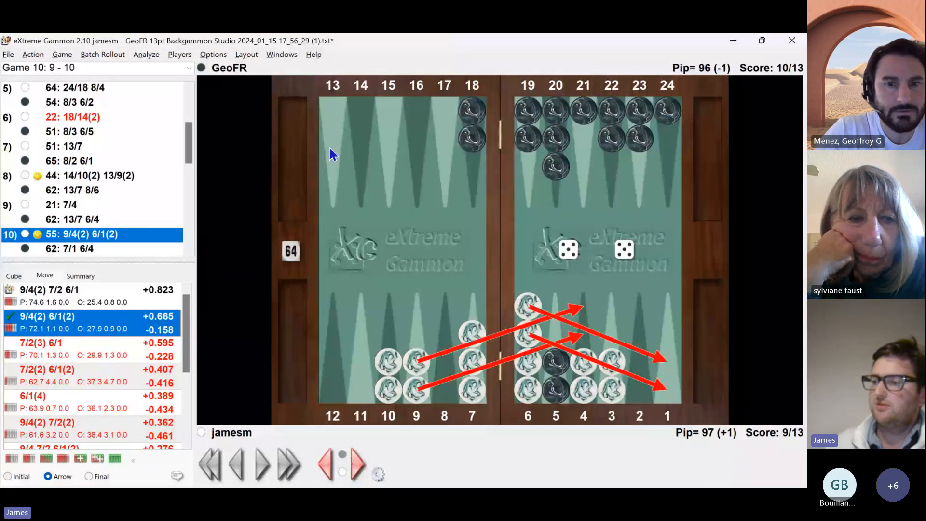
pyautogui.click(328, 464)
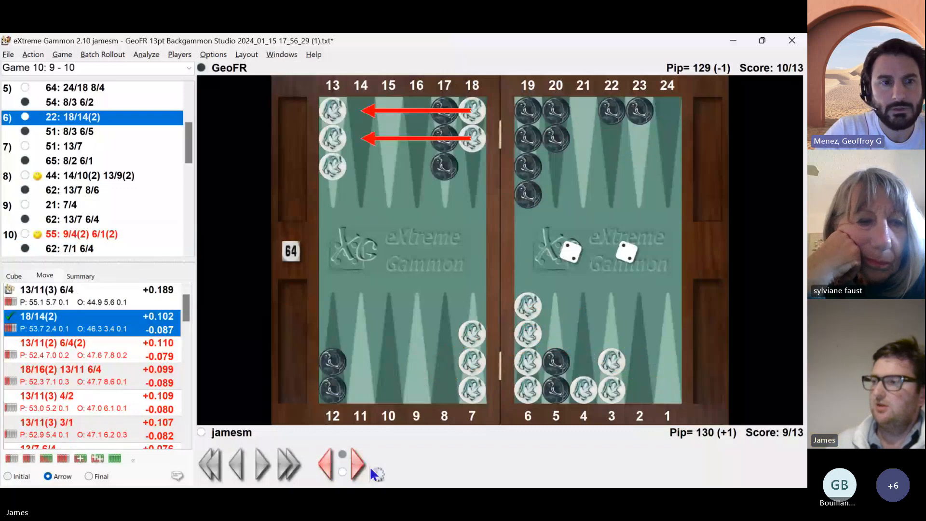
pyautogui.click(360, 465)
pyautogui.click(360, 465)
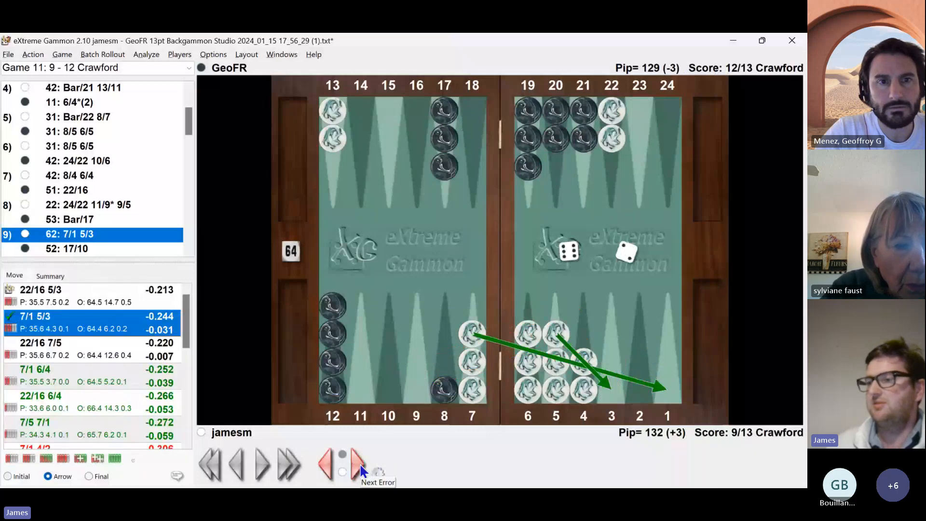
pyautogui.click(359, 466)
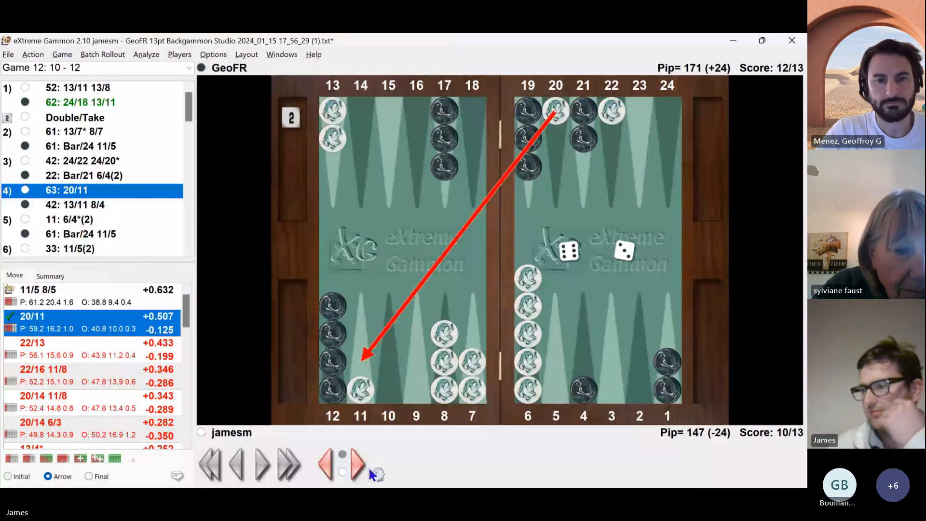
# Examine the error navigation options and their presets, and close them with Default still selected
pyautogui.click(380, 477)
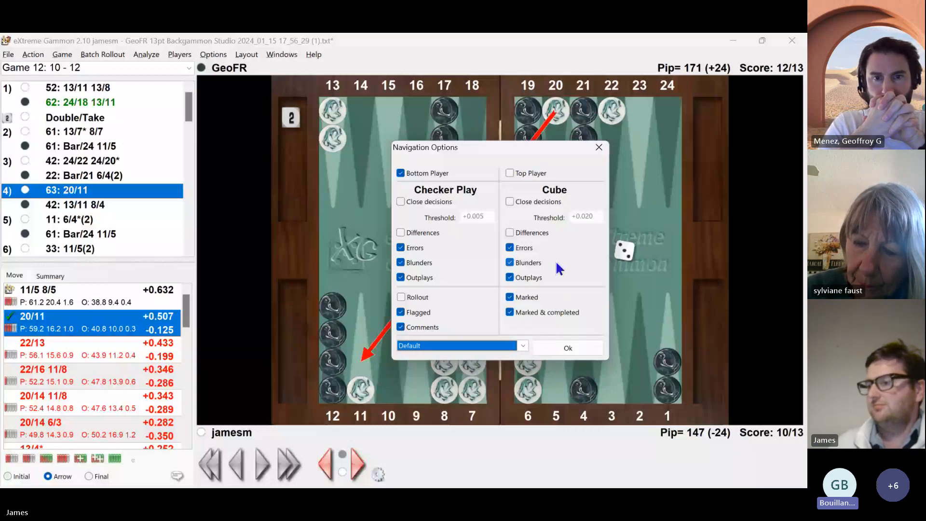
pyautogui.click(510, 345)
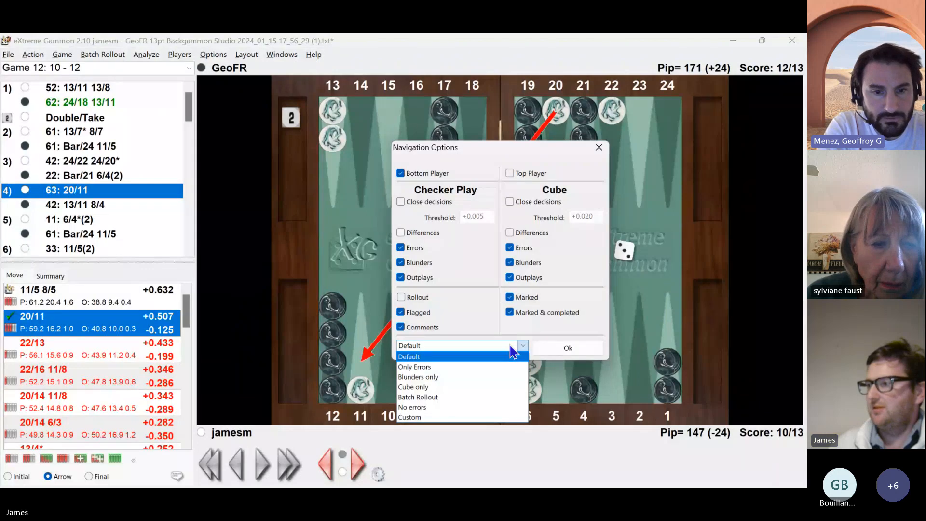
pyautogui.click(511, 345)
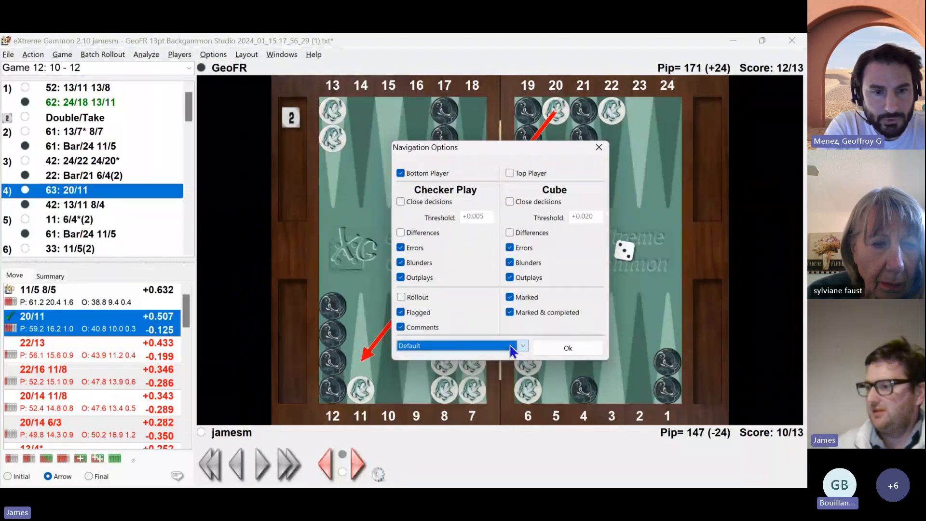
pyautogui.click(598, 146)
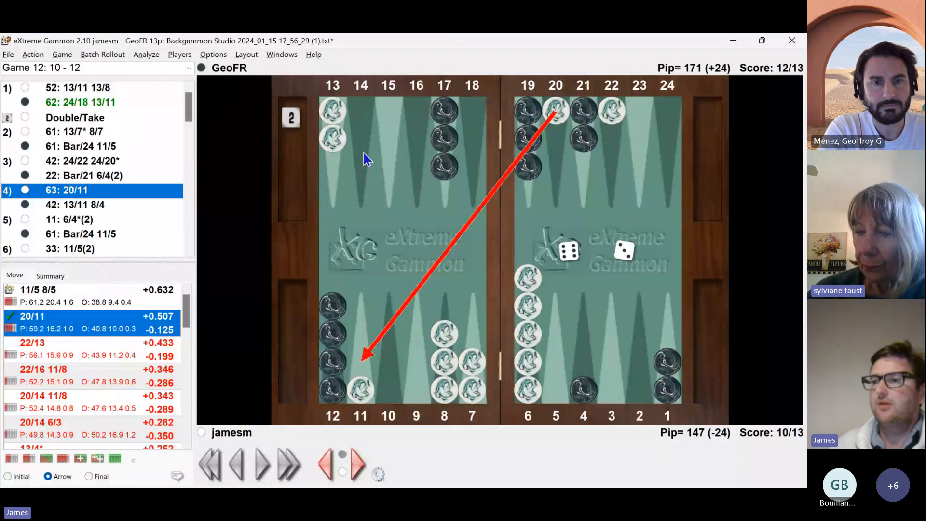
# Switch to Game 8 at the 9 - 6 score and view its closing plays 55: 6/1 5/Off(3) and 31: 3/Off 1/Off
pyautogui.moveTo(189, 104); pyautogui.dragTo(189, 214)
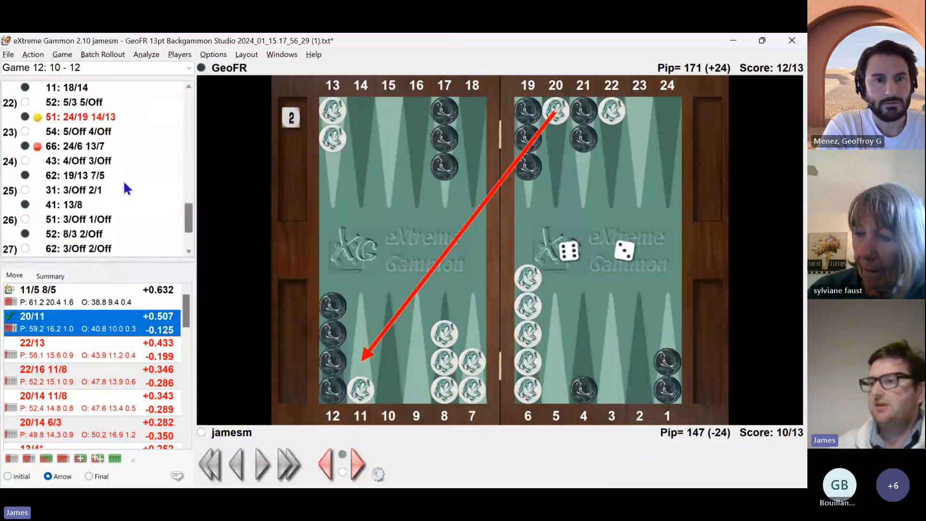
pyautogui.click(124, 175)
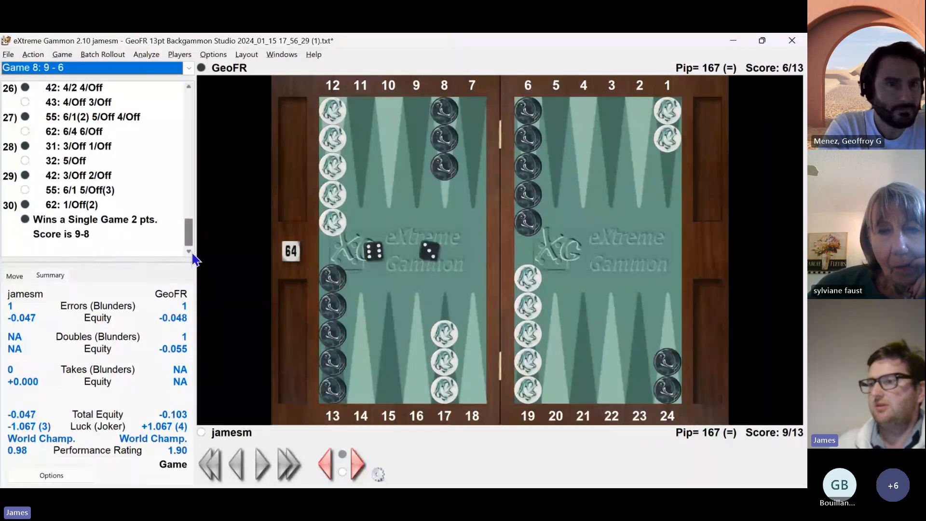
pyautogui.click(124, 190)
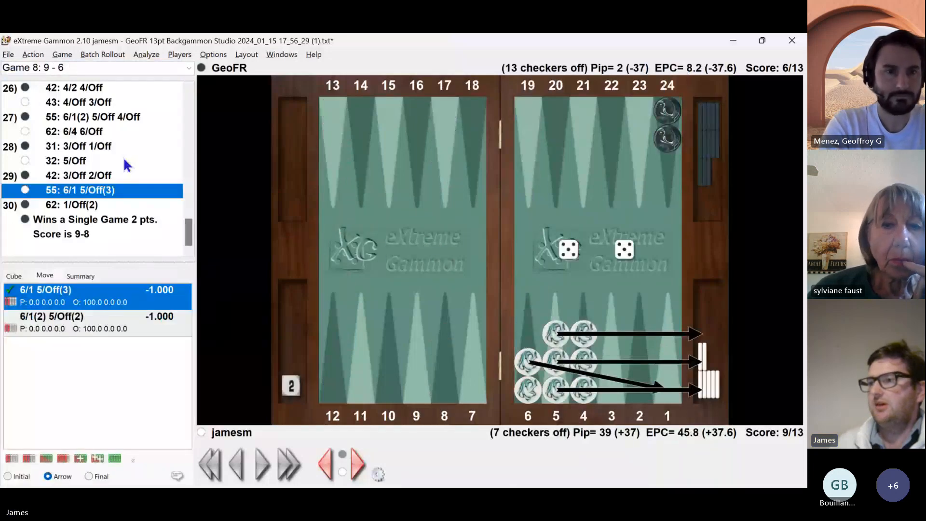
pyautogui.click(123, 151)
# Review Game 8's earlier race plays 61: 6/Off 3/2 and 52: 5/Off 2/Off, and settle on 64: 15/5
pyautogui.scroll(3, 178, 198)
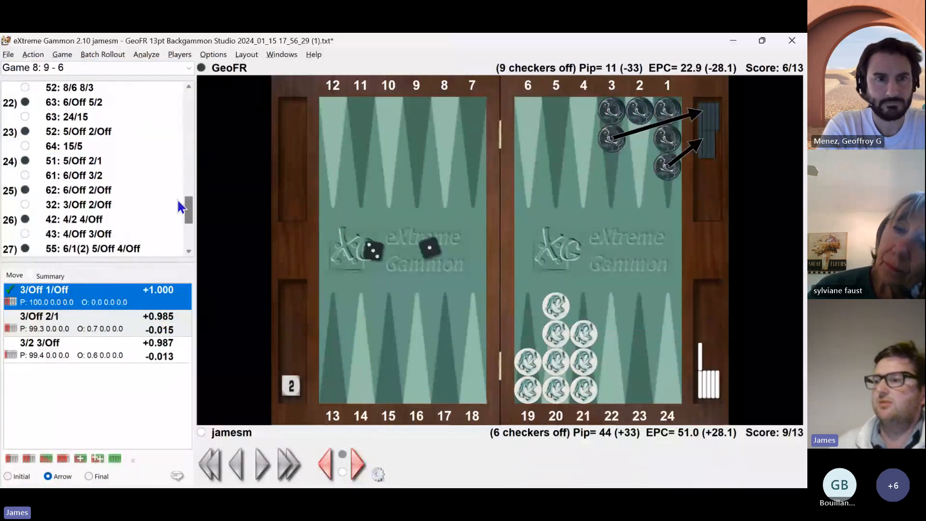
pyautogui.click(176, 175)
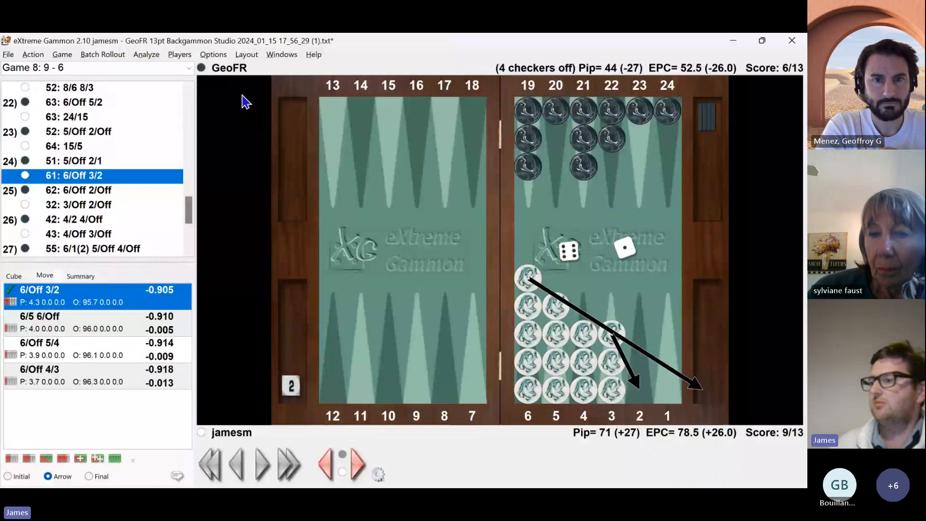
pyautogui.click(109, 152)
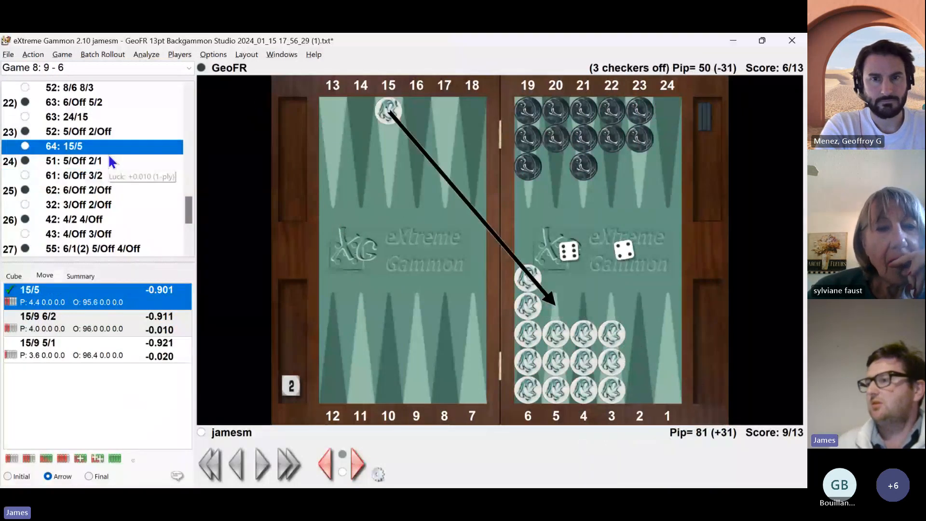
pyautogui.click(100, 138)
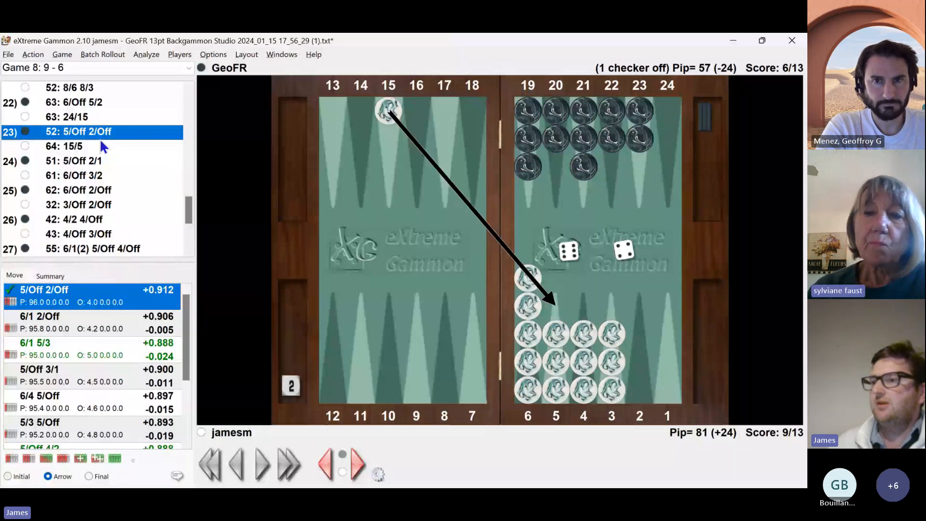
pyautogui.click(100, 141)
# View the composite race formulas for the 64: 15/5 position, close them, and open them again
pyautogui.click(146, 55)
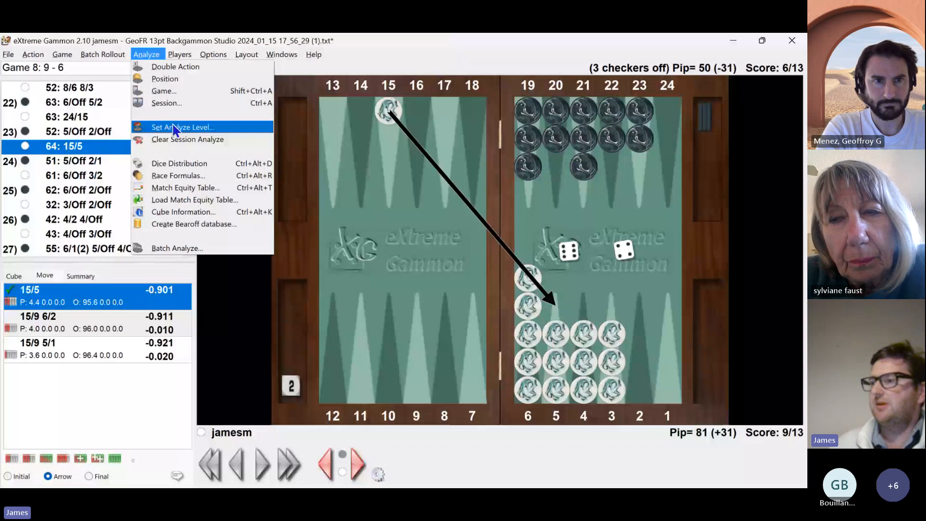
pyautogui.click(179, 176)
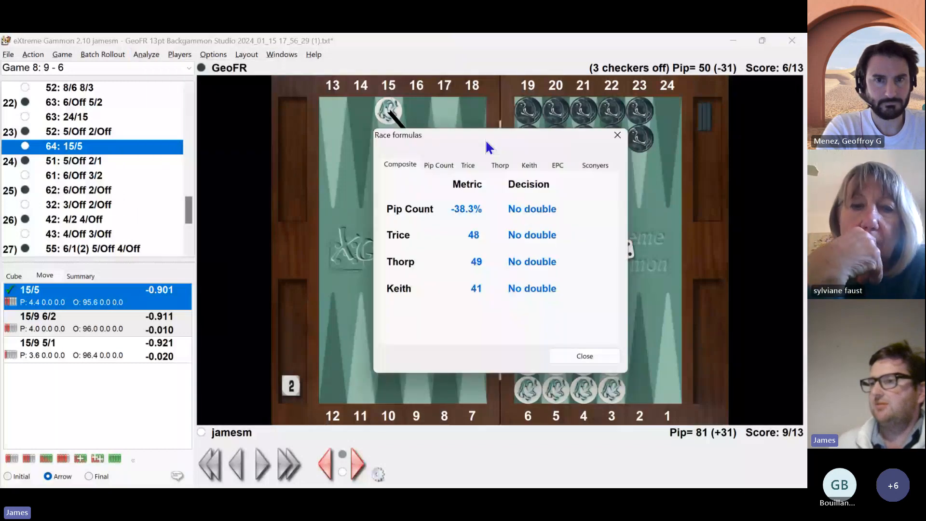
pyautogui.press('Escape')
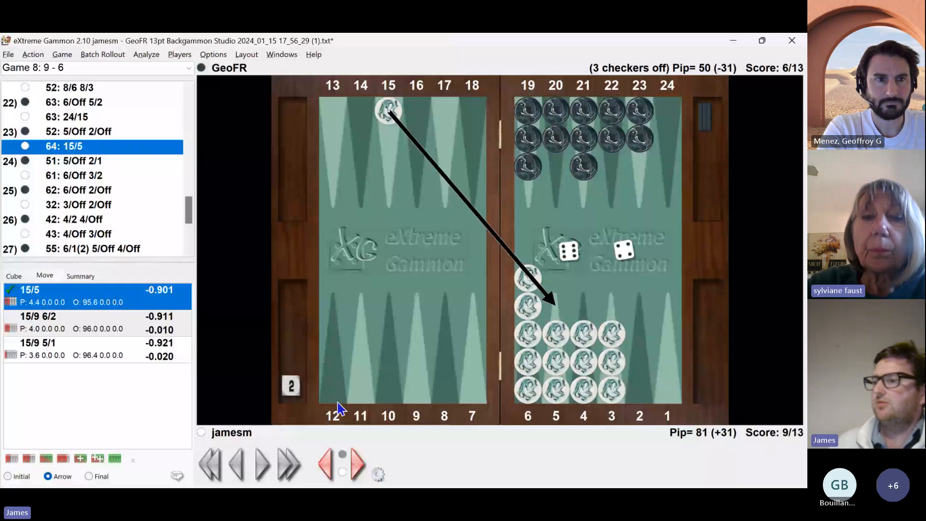
pyautogui.hotkey('ctrl', 'f')
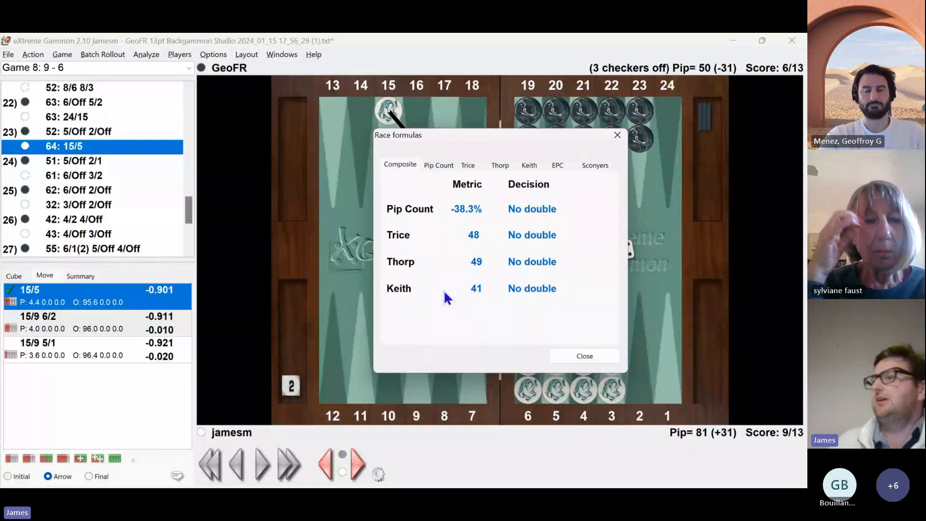
# Test the Pip Count race formula with the player on roll's pips raised to 86, lowered to 51 and set to 60, and close it
pyautogui.click(436, 166)
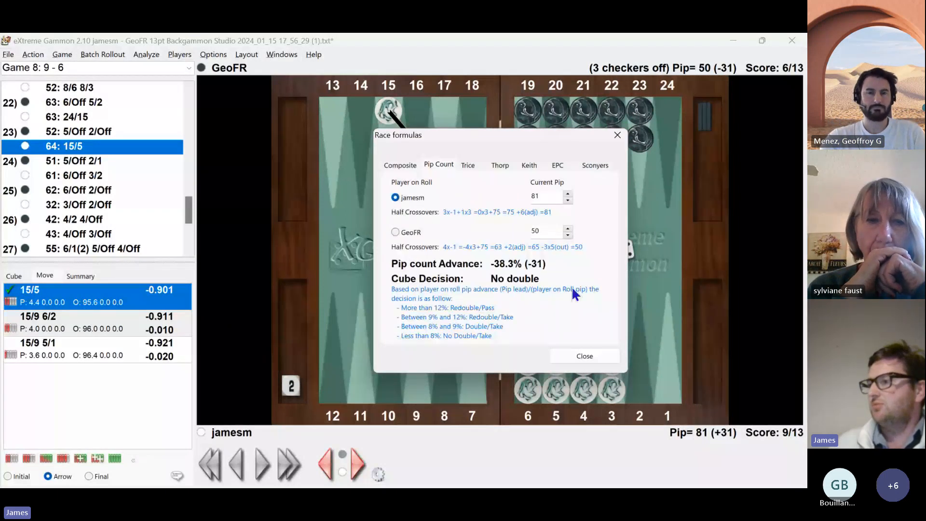
pyautogui.click(568, 195)
pyautogui.click(568, 194)
pyautogui.click(568, 195)
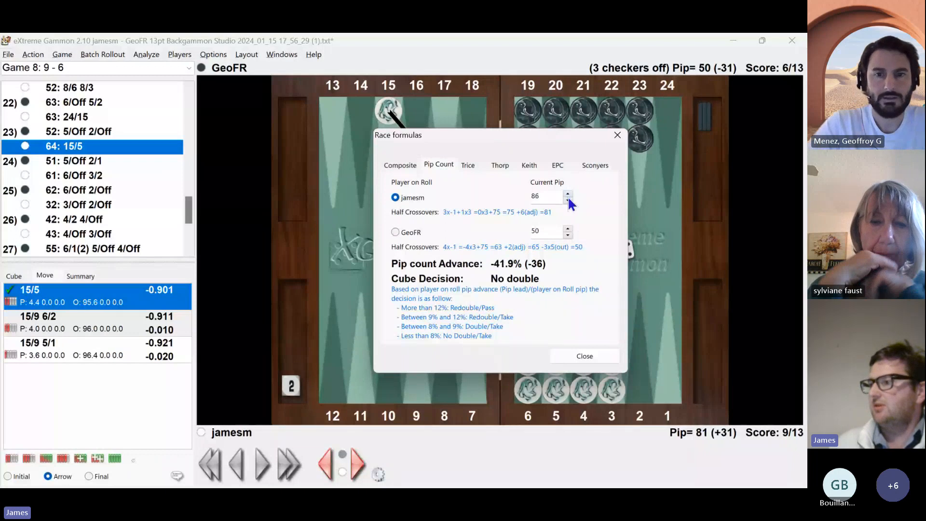
pyautogui.click(568, 196)
pyautogui.moveTo(568, 198); pyautogui.dragTo(569, 201)
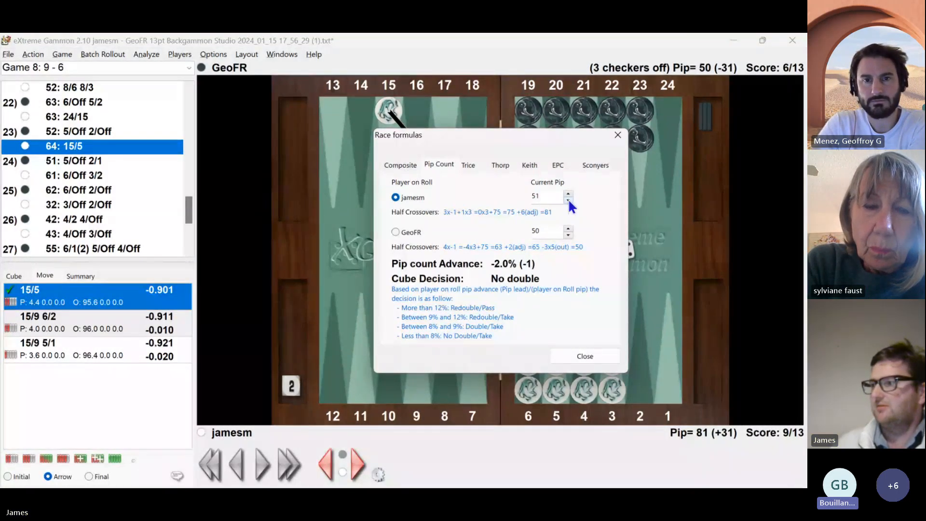
pyautogui.click(568, 200)
pyautogui.moveTo(568, 201); pyautogui.dragTo(567, 191)
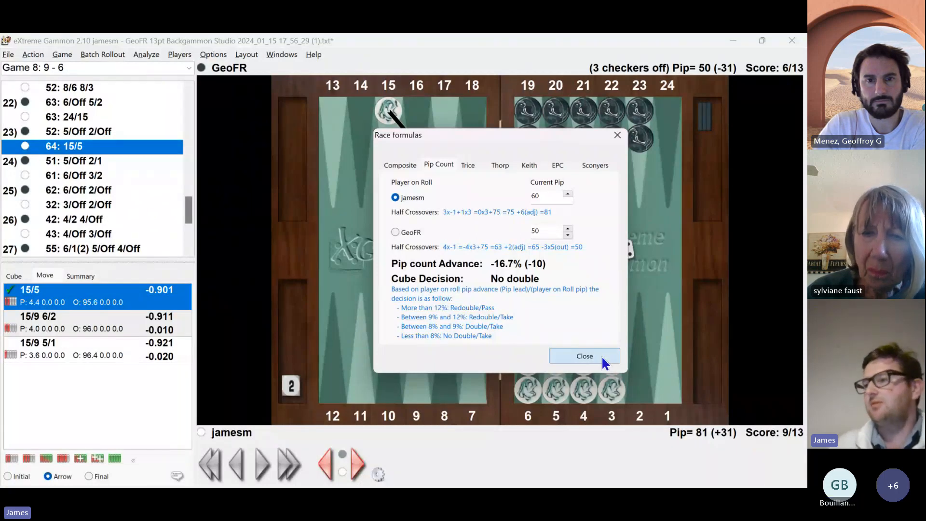
pyautogui.click(584, 356)
# Copy the position's XGID to the clipboard and load it as a new standalone position, without saving the current match
pyautogui.click(8, 54)
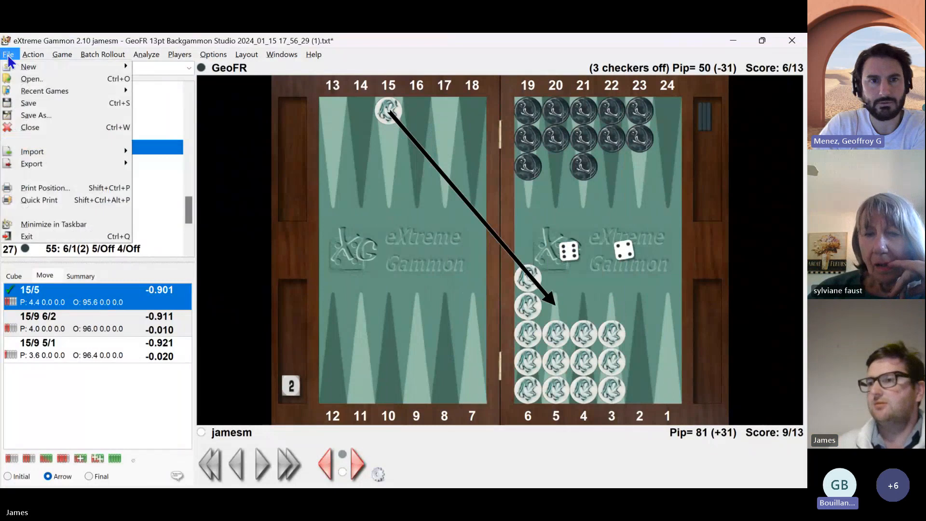
pyautogui.moveTo(57, 161)
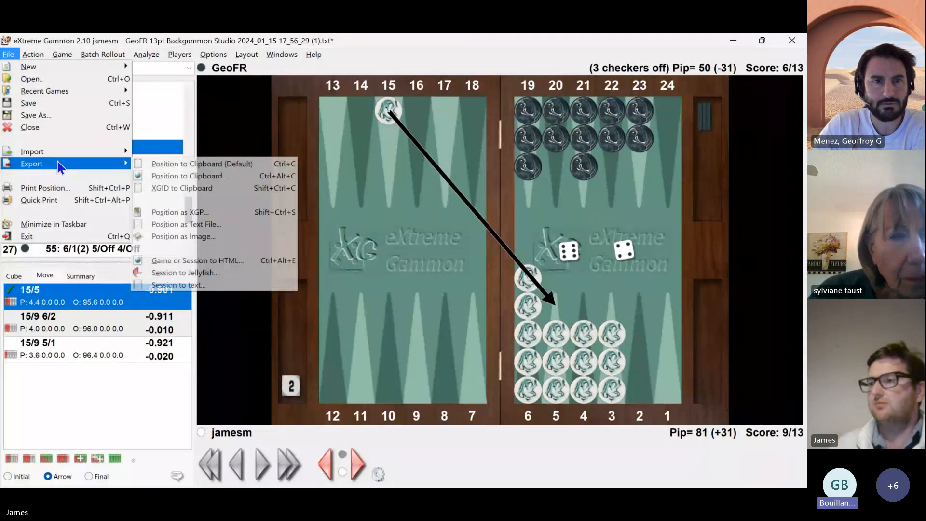
pyautogui.click(215, 187)
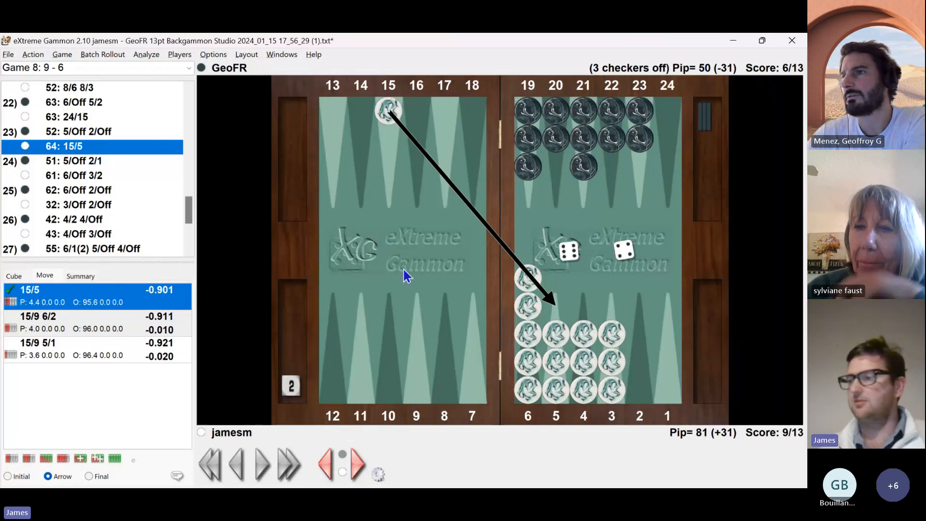
pyautogui.hotkey('ctrl', 'n')
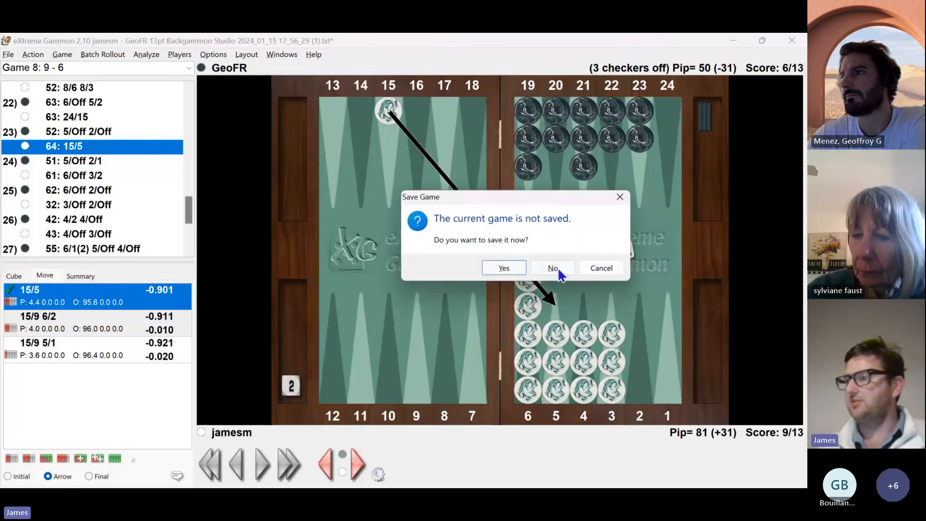
pyautogui.click(553, 267)
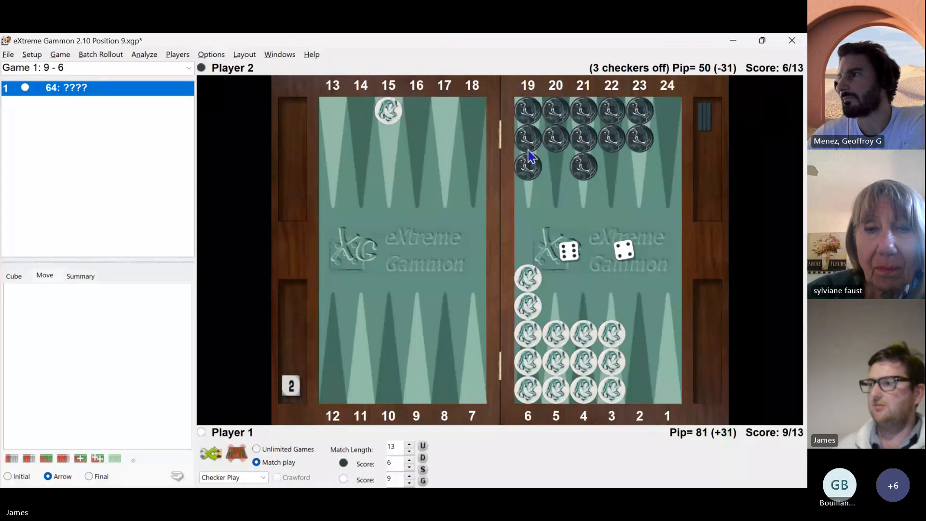
# Move one black checker from the 19 point and one from the 21 point to the 7 point, and analyze the 64 play
pyautogui.moveTo(529, 154); pyautogui.dragTo(482, 414)
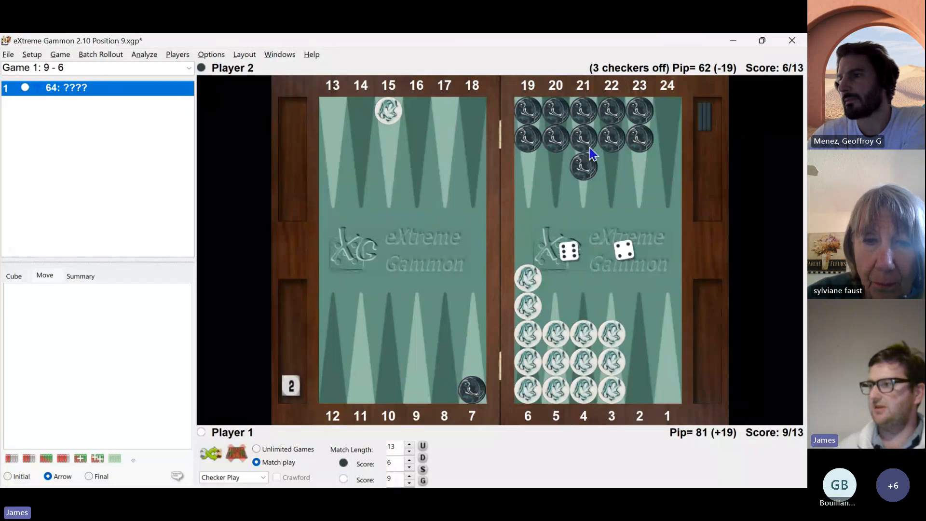
pyautogui.click(586, 160)
pyautogui.click(466, 359)
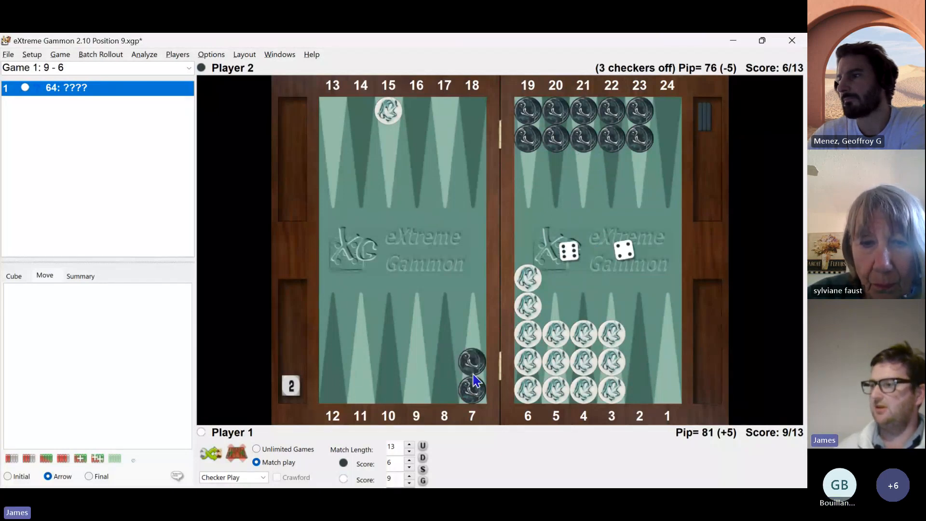
pyautogui.click(81, 458)
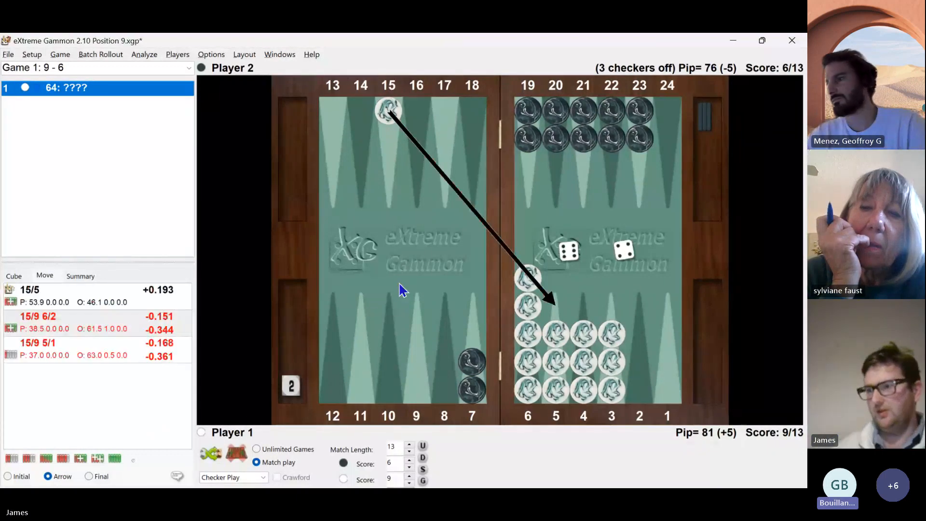
# Change the position from Checker Play to Double Action and analyze the cube decision
pyautogui.click(234, 477)
pyautogui.click(227, 465)
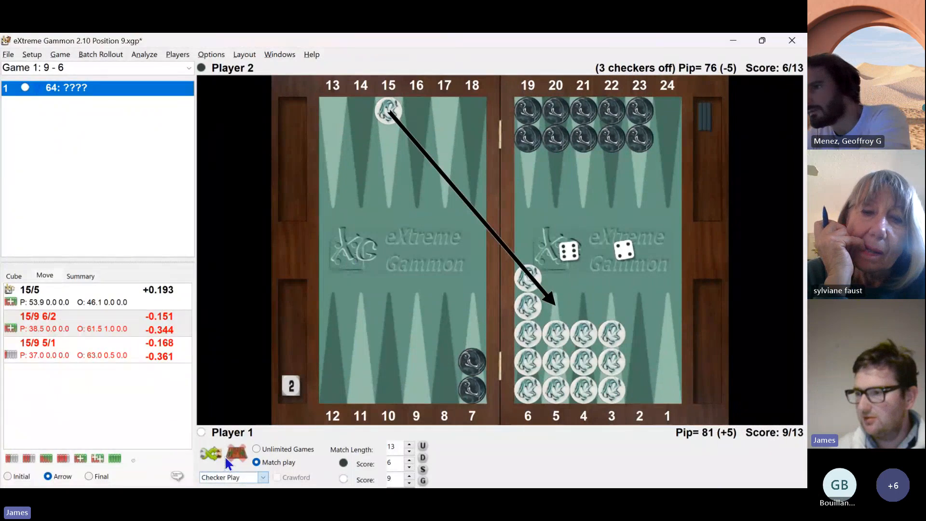
pyautogui.click(80, 470)
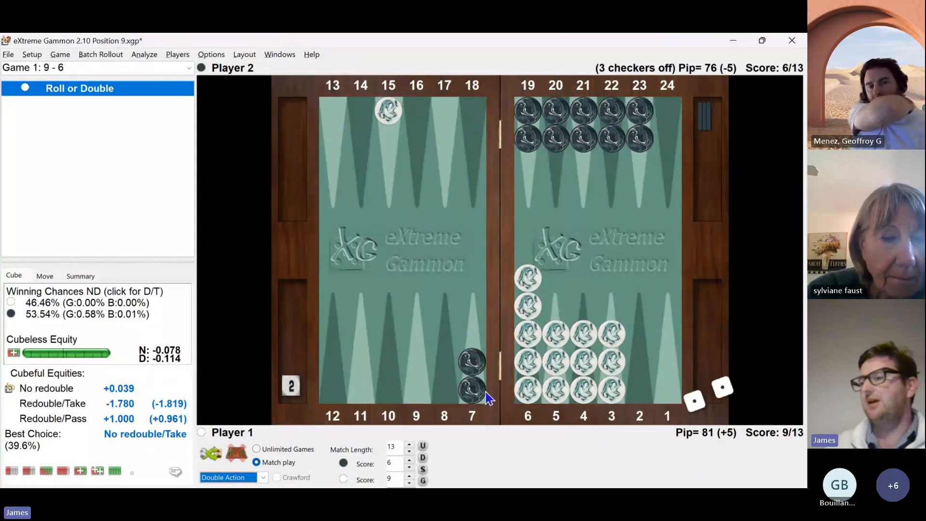
# Analyze the cube decision with the white checker moved from the 15 point to the 13 point and Player 1's score set to 6
pyautogui.click(385, 103)
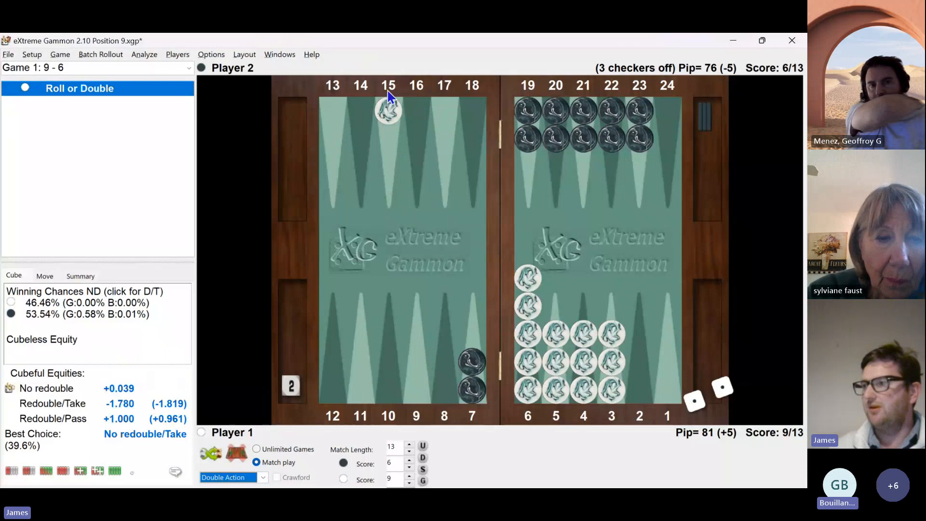
pyautogui.click(335, 111)
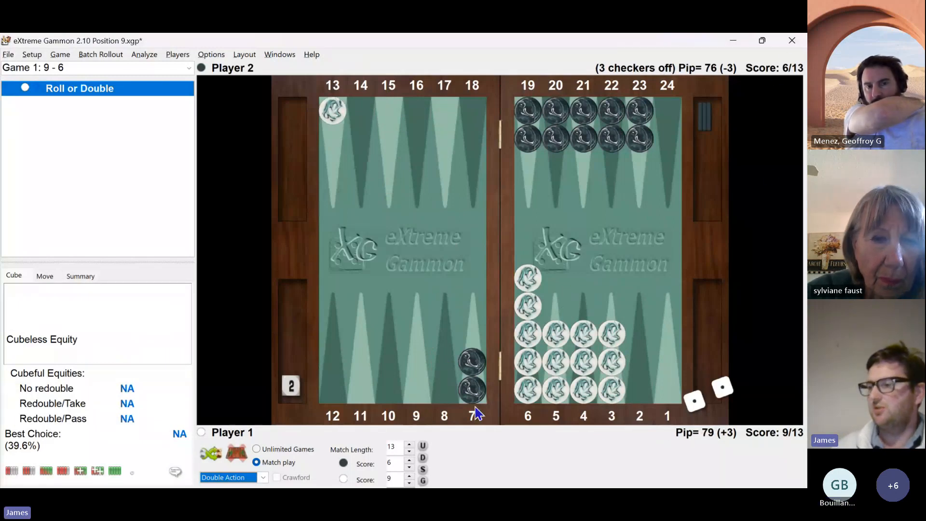
pyautogui.click(409, 484)
pyautogui.click(409, 484)
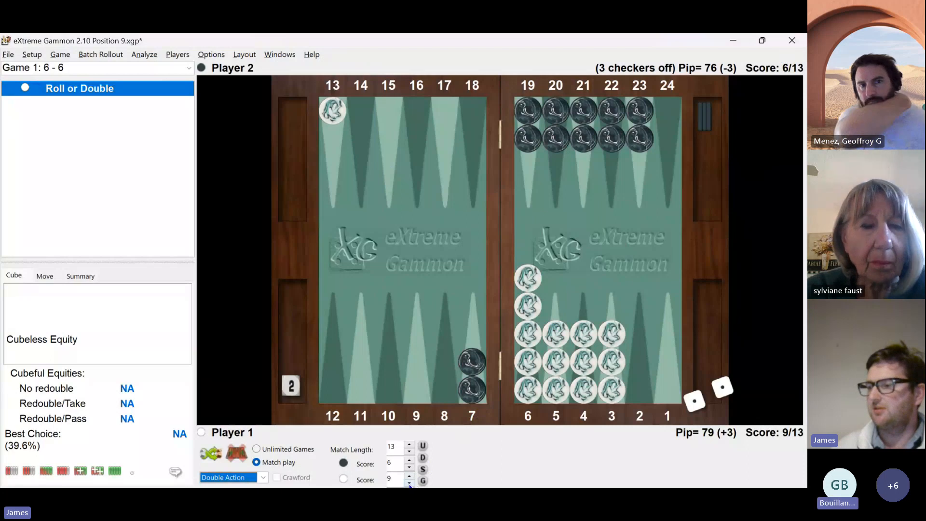
pyautogui.click(409, 484)
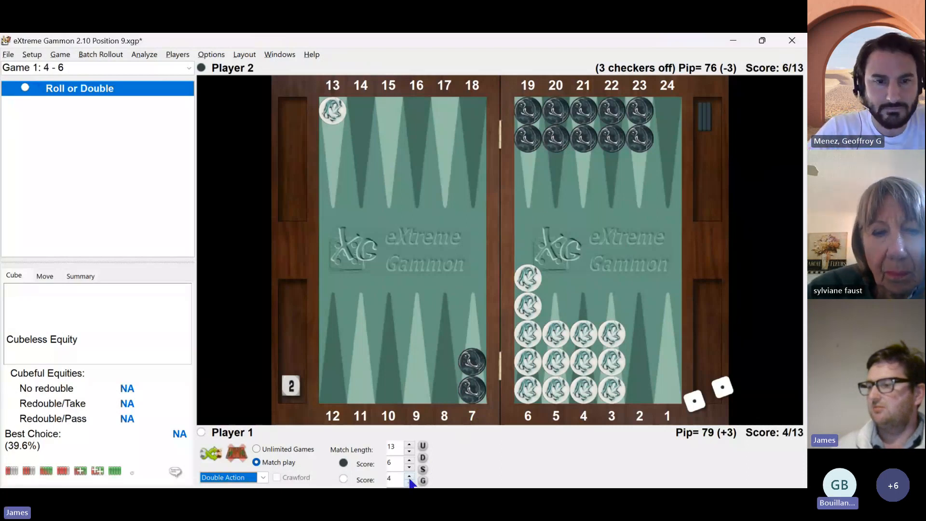
pyautogui.click(410, 476)
pyautogui.click(409, 476)
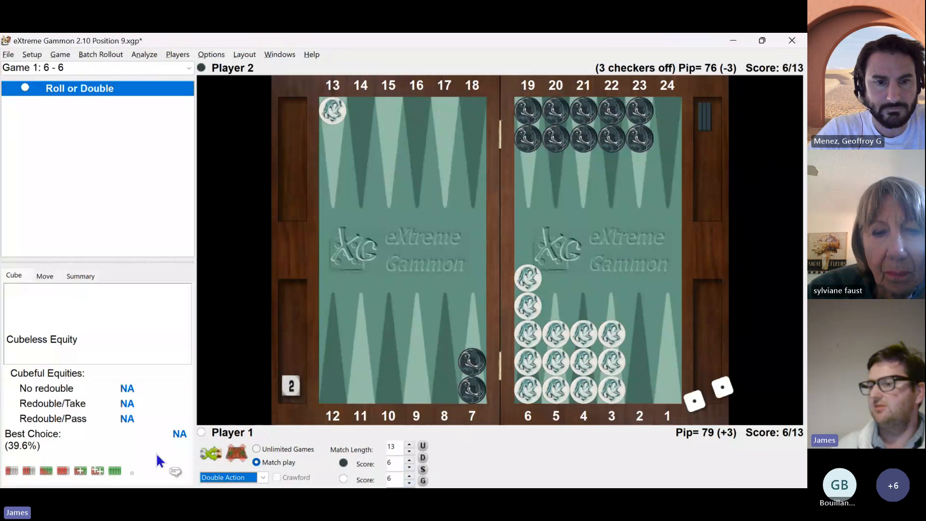
pyautogui.click(79, 473)
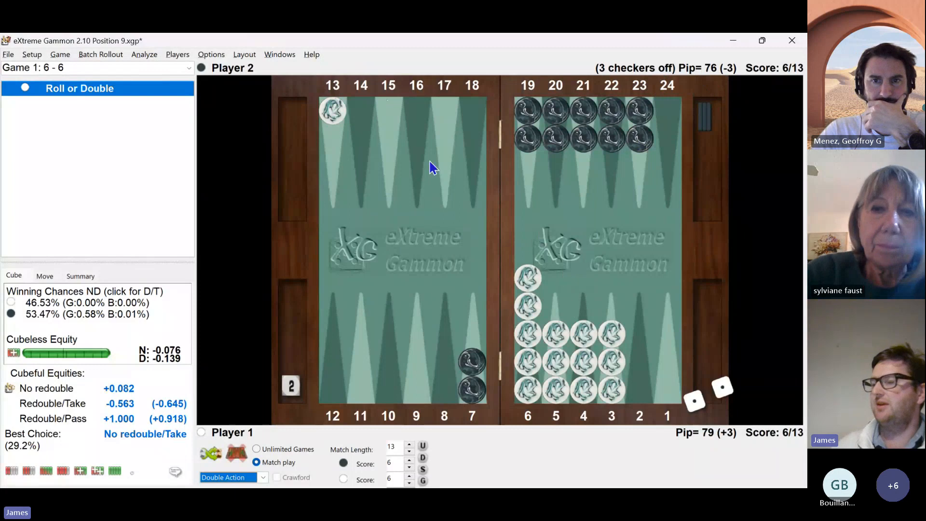
# Analyze the cube decision with the white checker from the 13 point placed on the 10 point and again with it on the 1 point
pyautogui.click(334, 93)
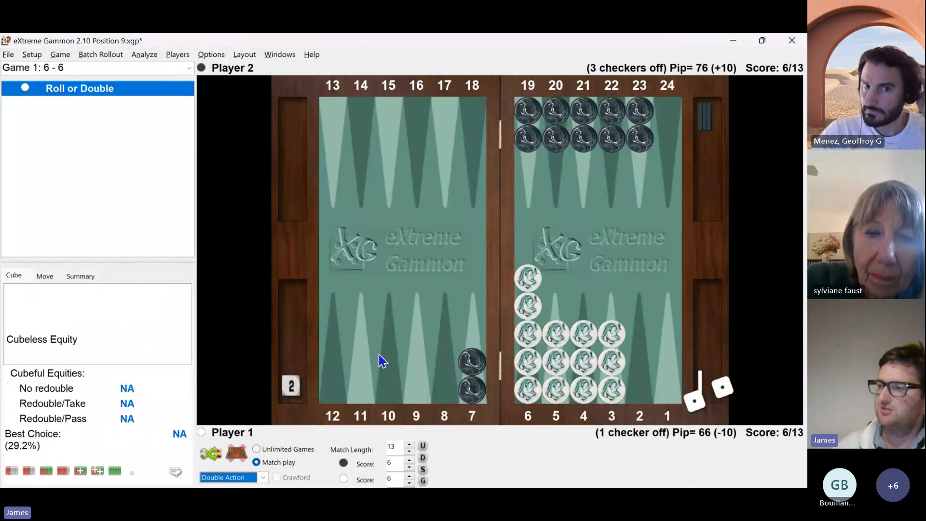
pyautogui.click(389, 386)
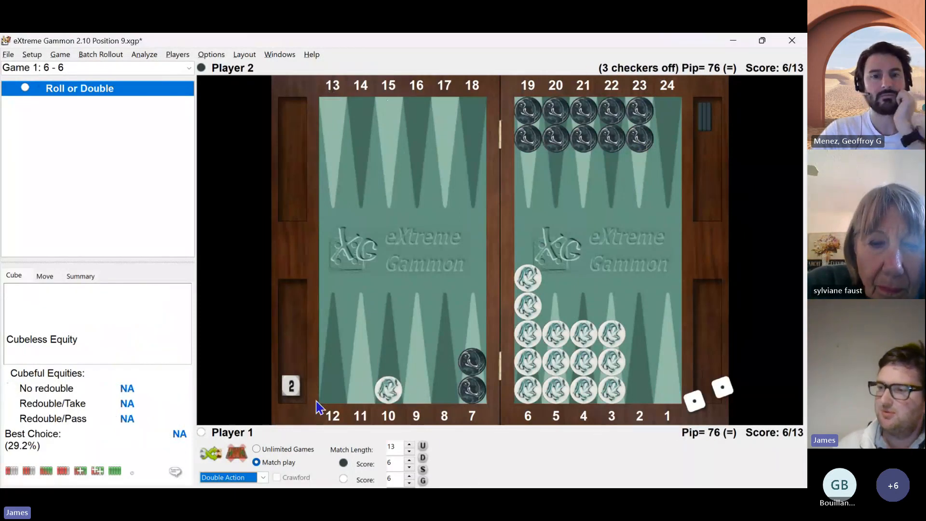
pyautogui.click(79, 470)
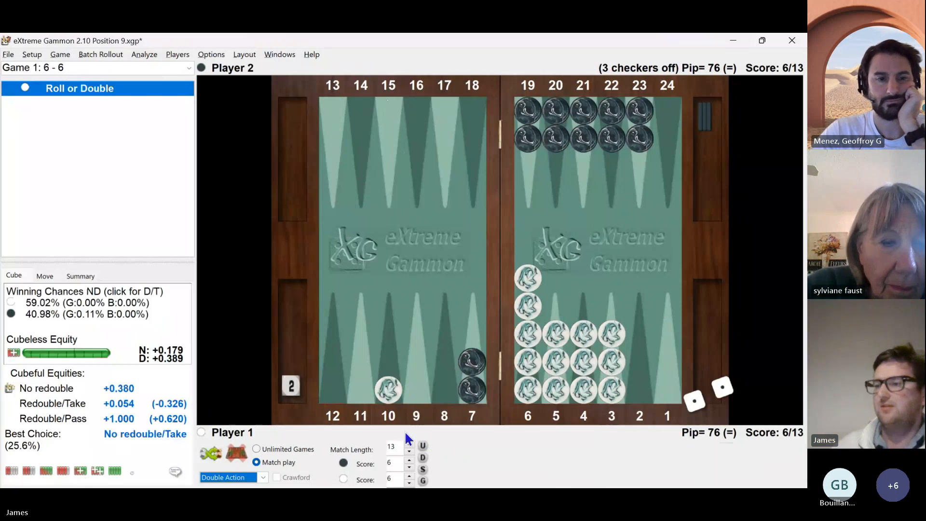
pyautogui.click(388, 407)
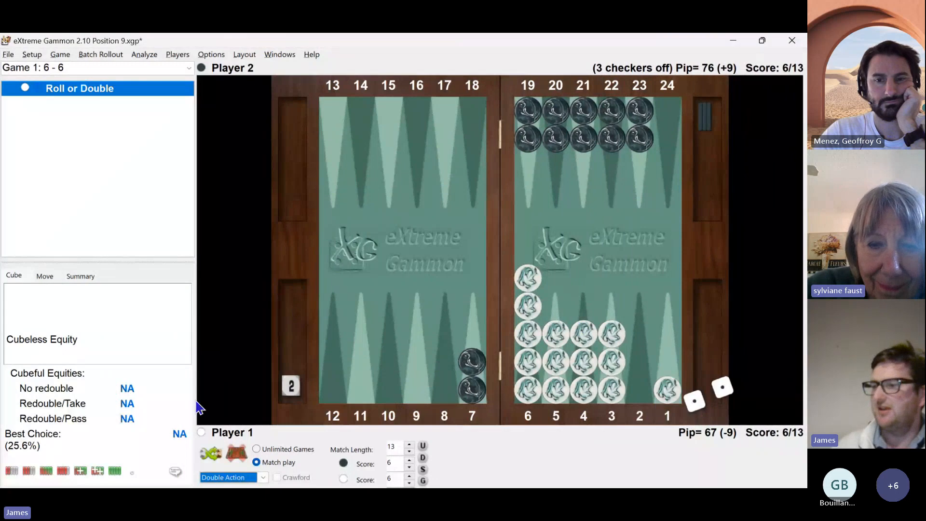
pyautogui.click(80, 469)
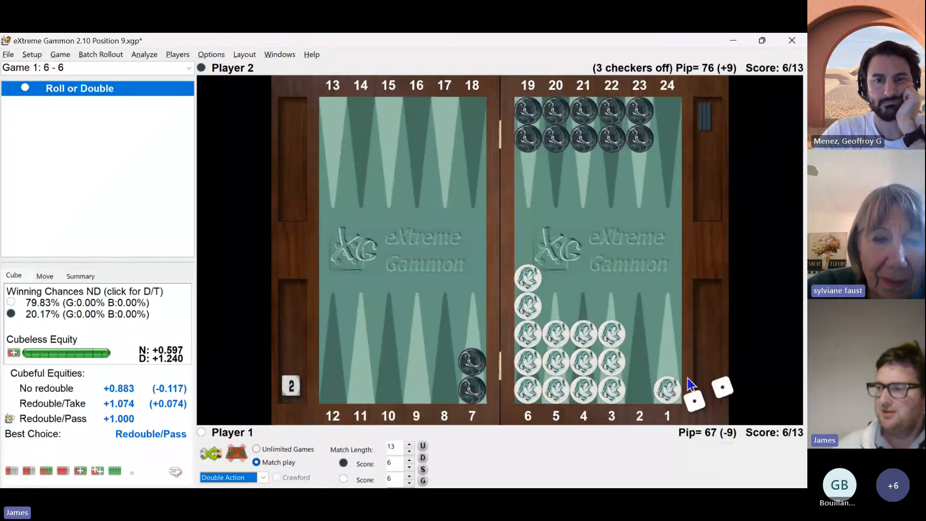
# Analyze the cube decision with the white checker from the 1 point placed on the 5 point and again with it on the 4 point
pyautogui.click(669, 405)
pyautogui.click(553, 314)
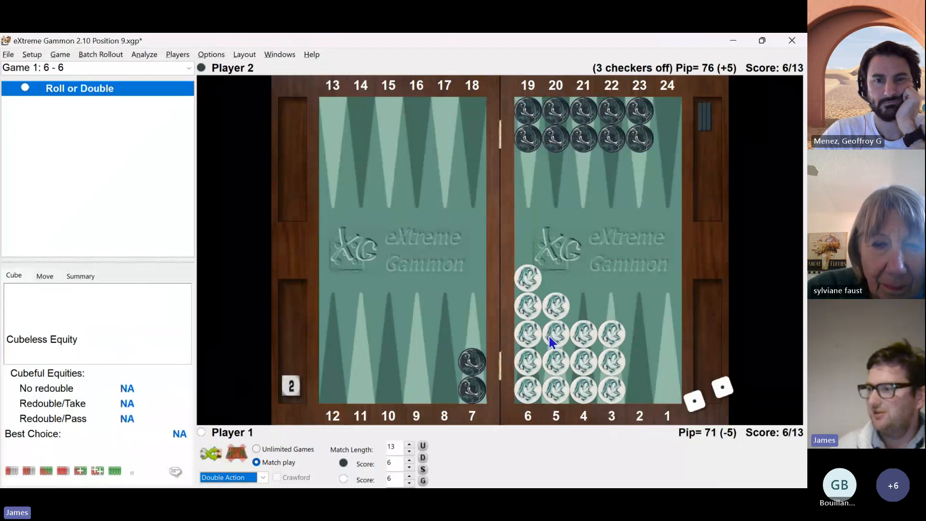
pyautogui.click(81, 468)
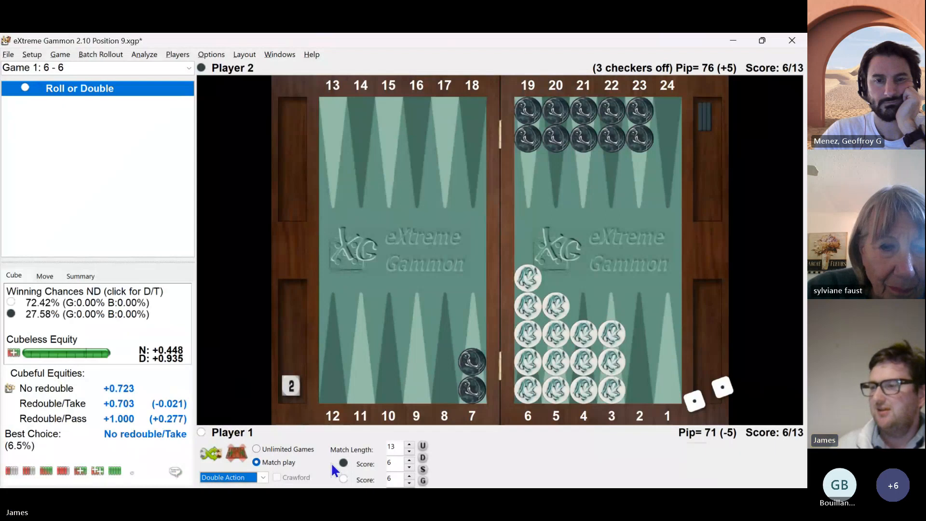
pyautogui.click(553, 320)
pyautogui.click(580, 313)
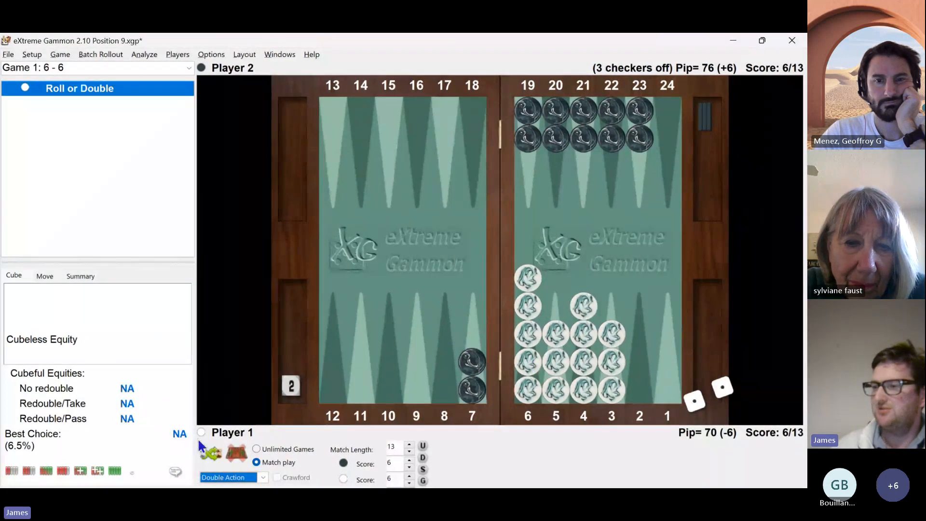
pyautogui.click(81, 468)
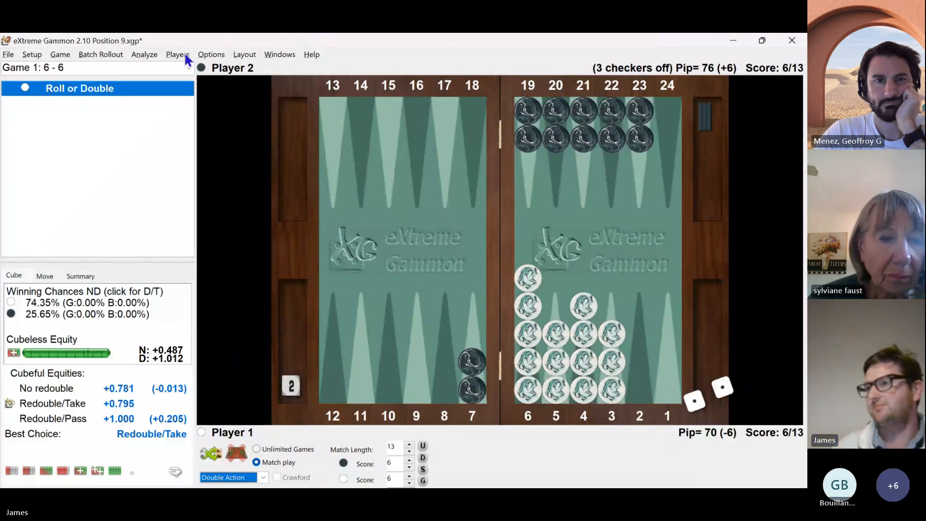
# Review the Composite and EPC race formulas for the edited position and close them
pyautogui.click(148, 53)
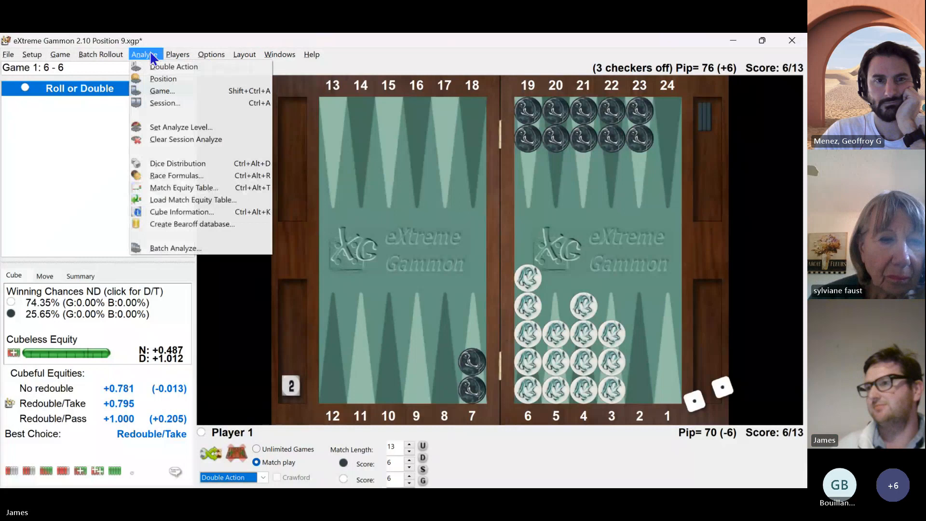
pyautogui.click(180, 177)
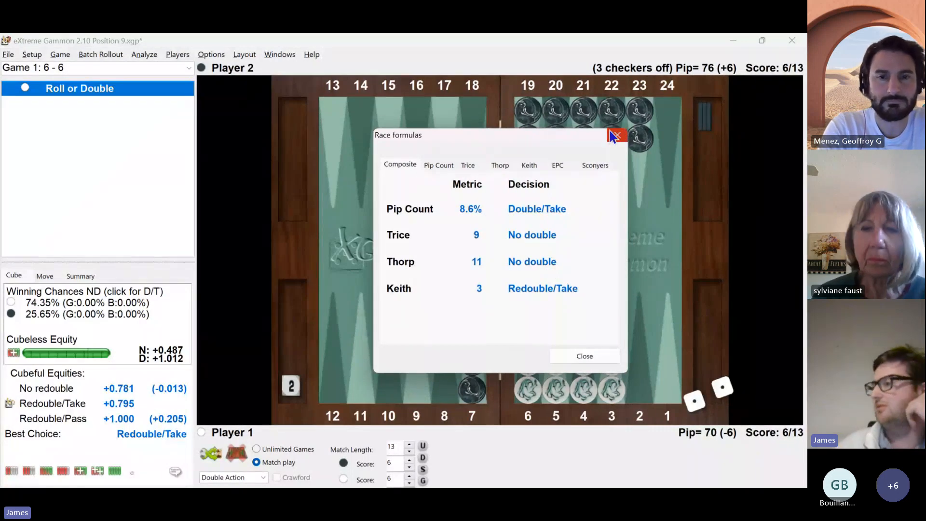
pyautogui.click(569, 165)
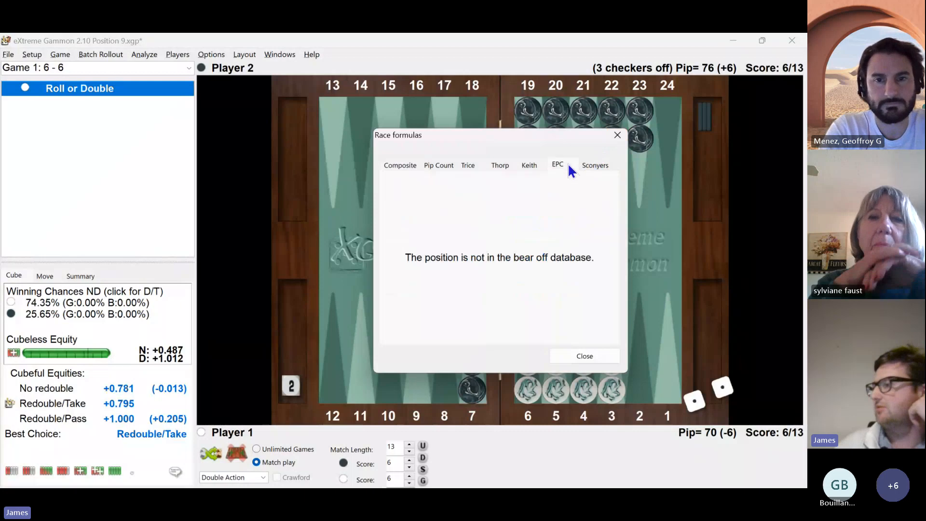
pyautogui.click(616, 137)
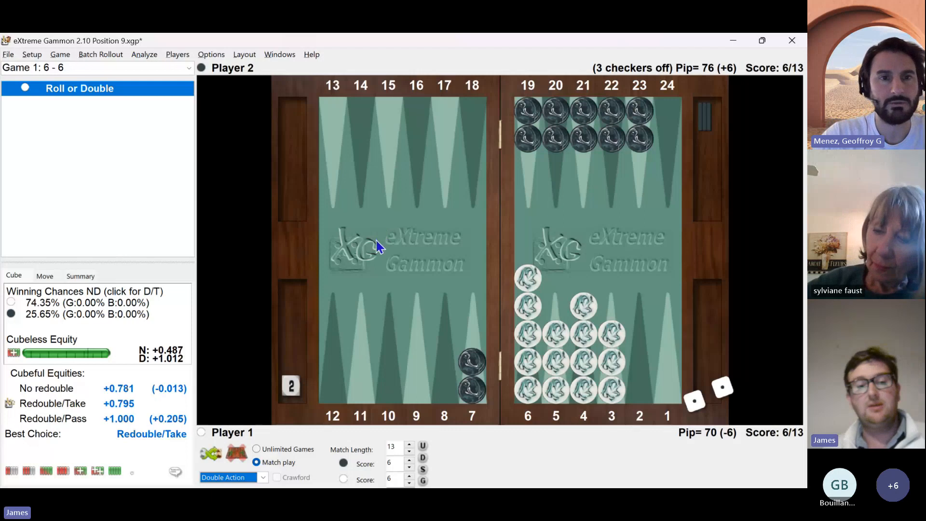
# Discard the unsaved edited position and open the recent 7 point match dated 21-12-2023
pyautogui.hotkey('ctrl', 'o')
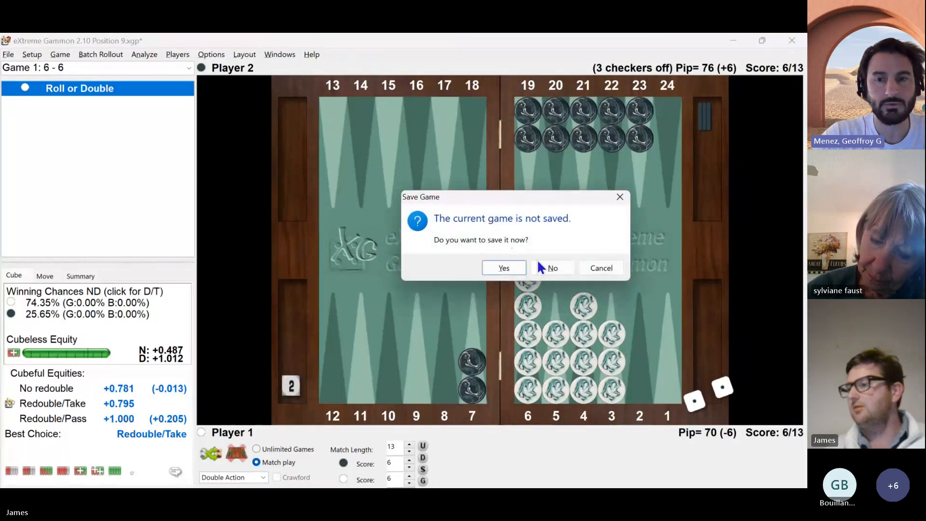
pyautogui.click(538, 262)
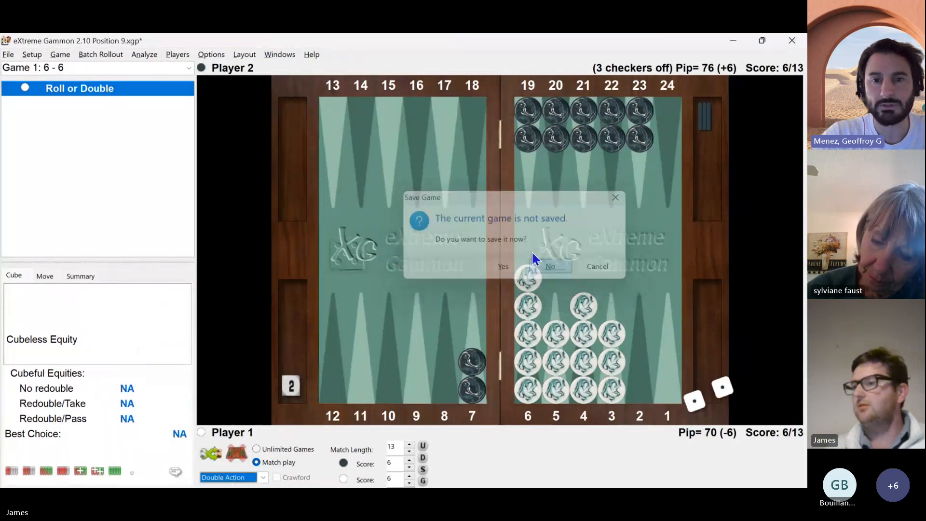
pyautogui.click(8, 54)
pyautogui.click(8, 53)
pyautogui.click(9, 54)
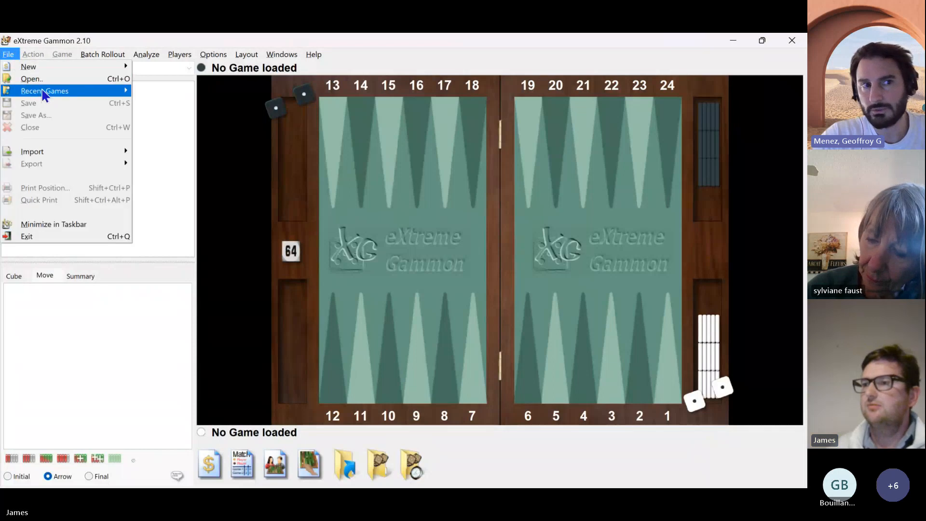
pyautogui.moveTo(44, 95)
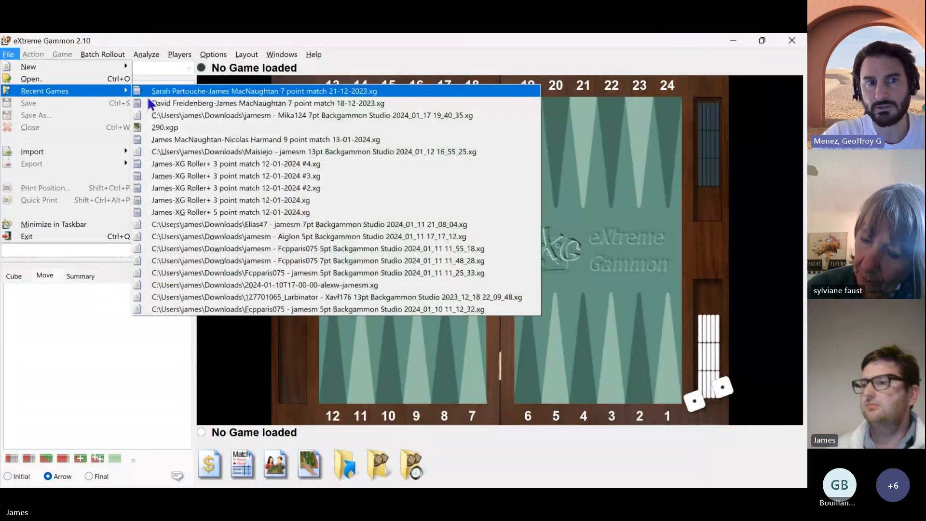
pyautogui.click(147, 96)
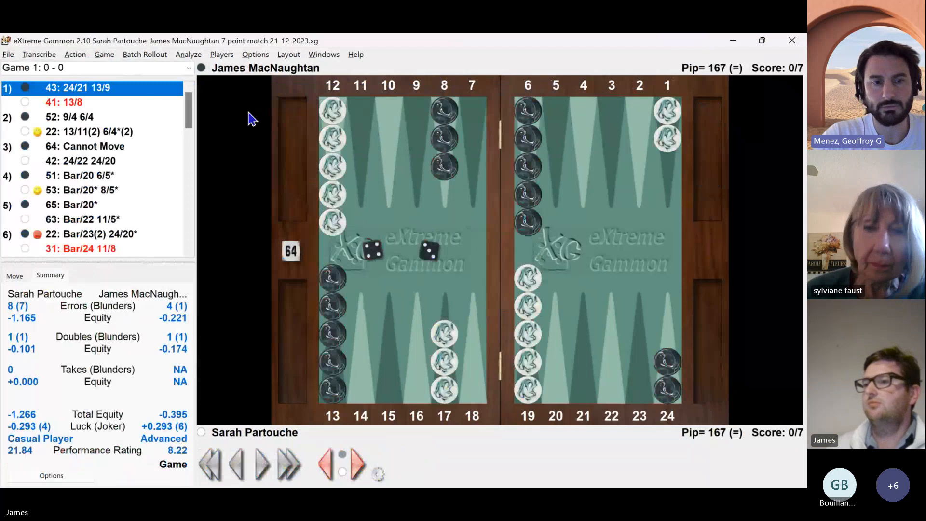
# Select White's 31: Bar/24 11/8 move in turn 6 and open its comment box
pyautogui.moveTo(188, 107); pyautogui.dragTo(192, 134)
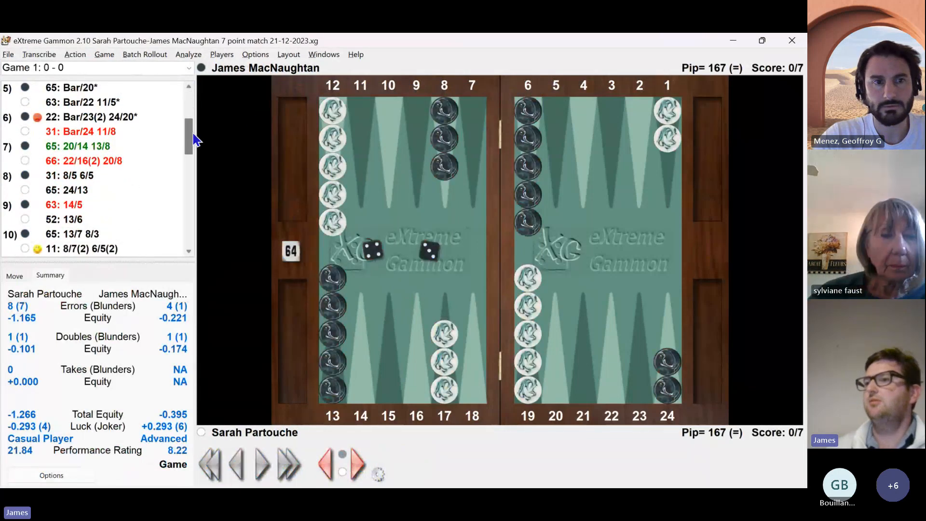
pyautogui.click(140, 130)
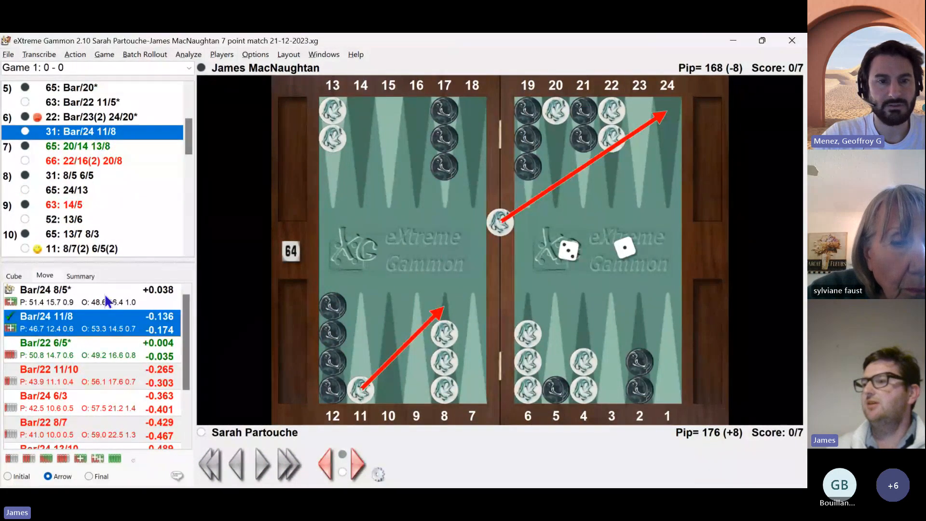
pyautogui.rightClick(81, 137)
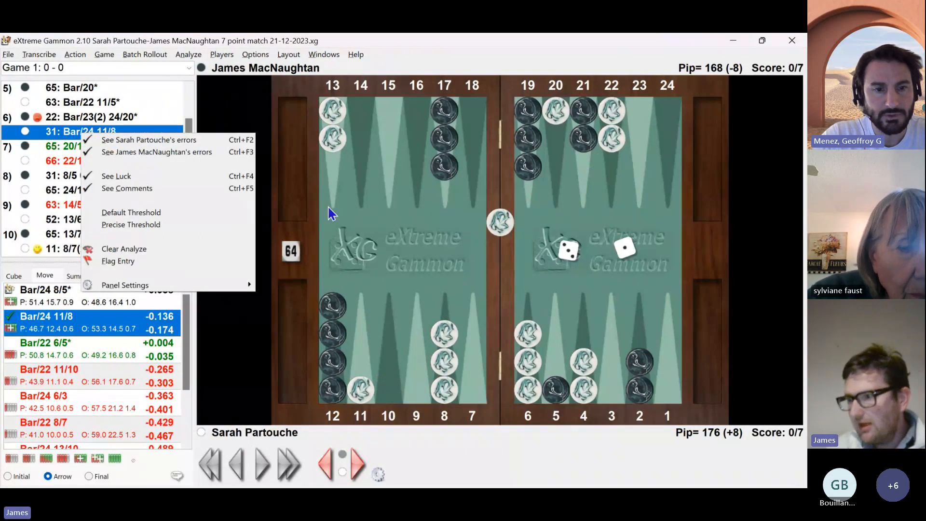
pyautogui.click(177, 476)
pyautogui.click(177, 476)
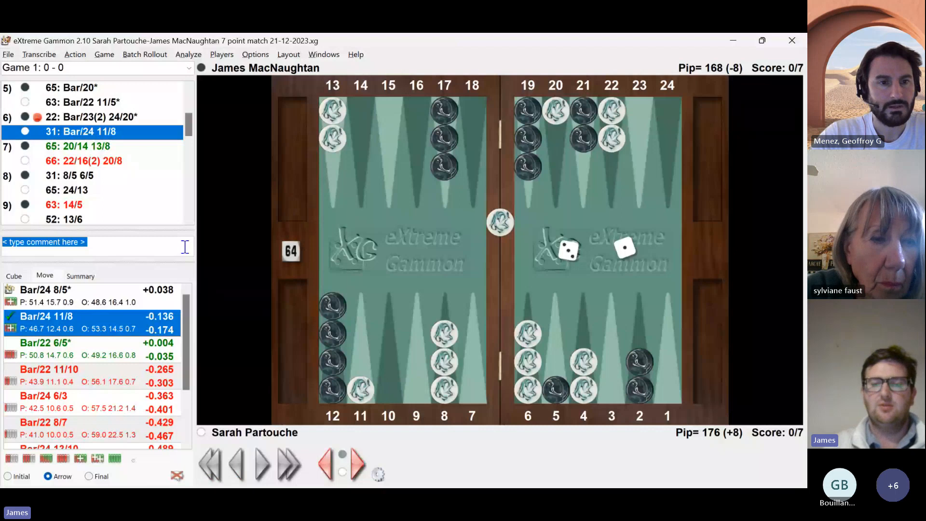
# Enter the comment "Il faut shooter le point 5" for the selected 31: Bar/24 11/8 move
pyautogui.write('Il faut ')
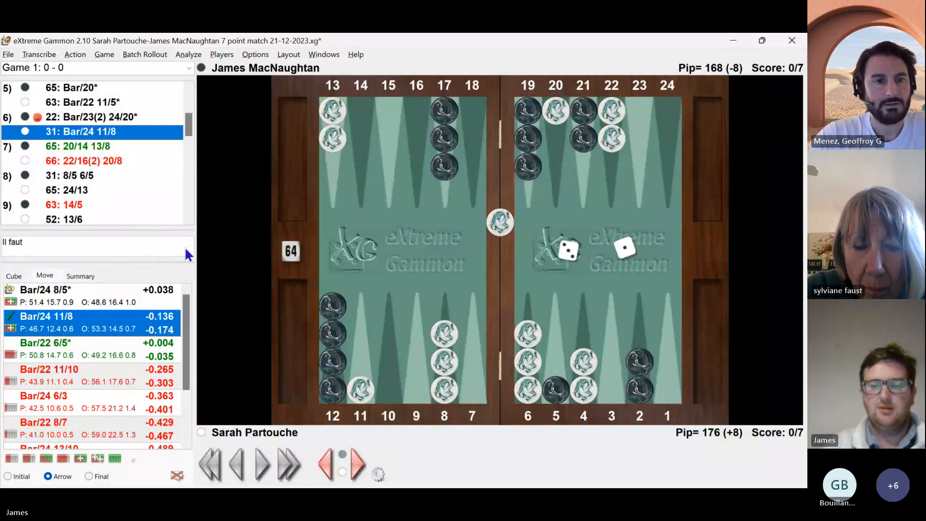
pyautogui.write('^shooter')
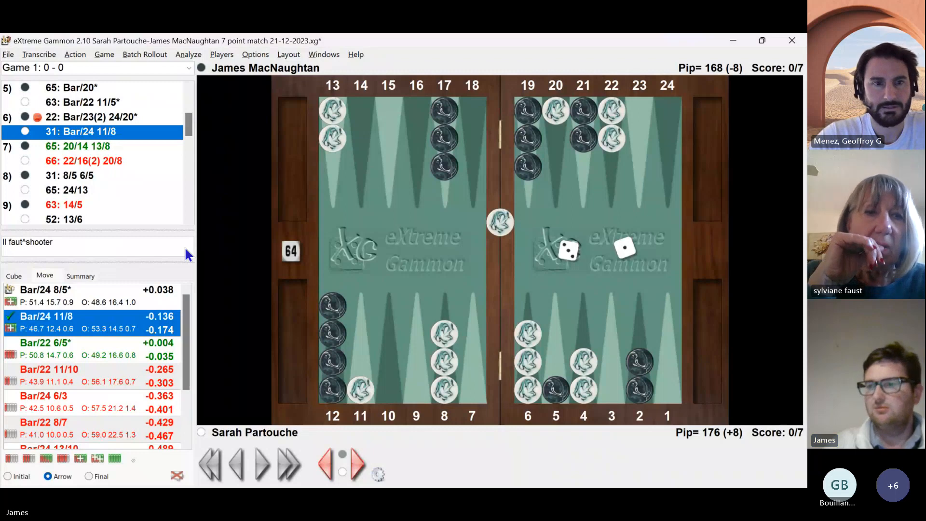
pyautogui.press('Left')
pyautogui.press('Left')
pyautogui.press('Left')
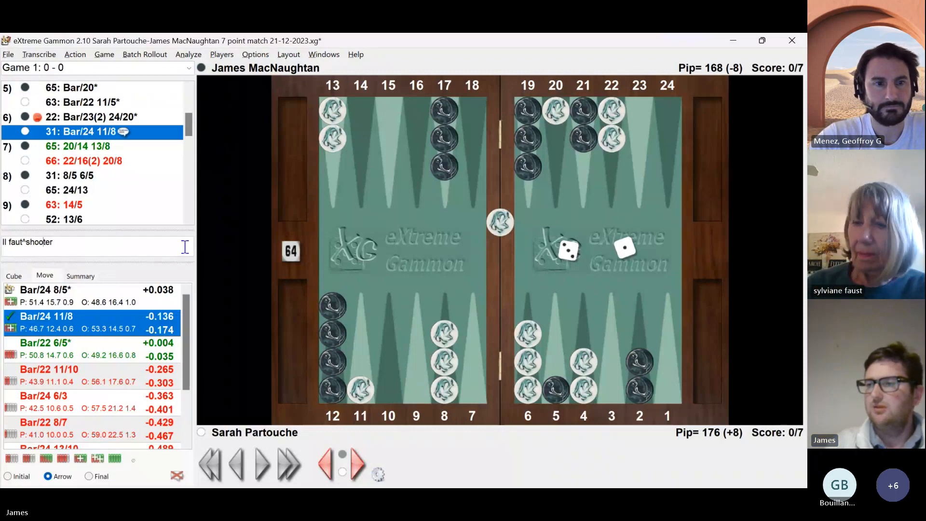
pyautogui.press('BackSpace')
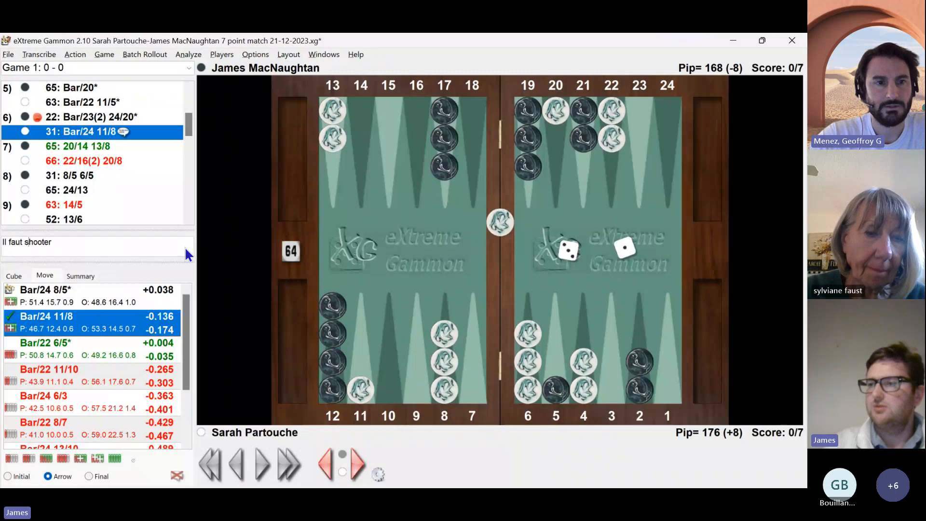
pyautogui.press('End')
pyautogui.write('le poin')
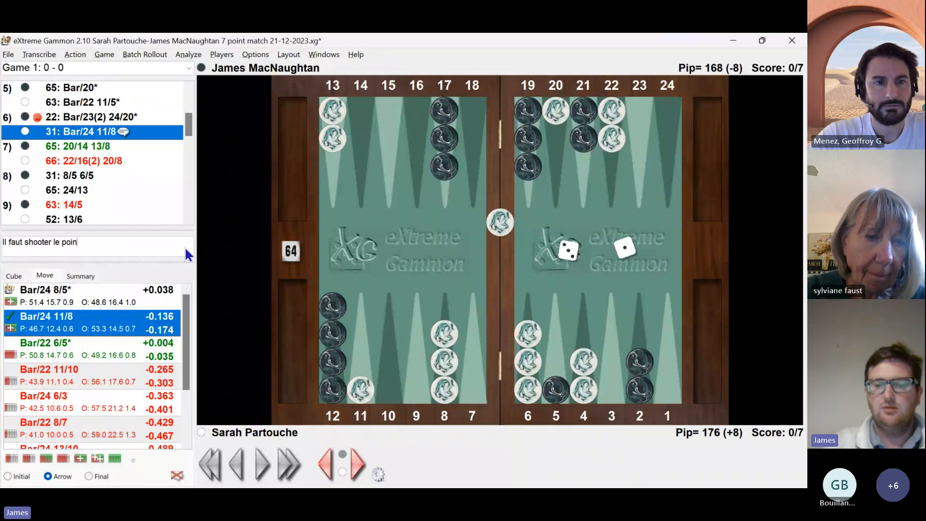
pyautogui.write('t 5')
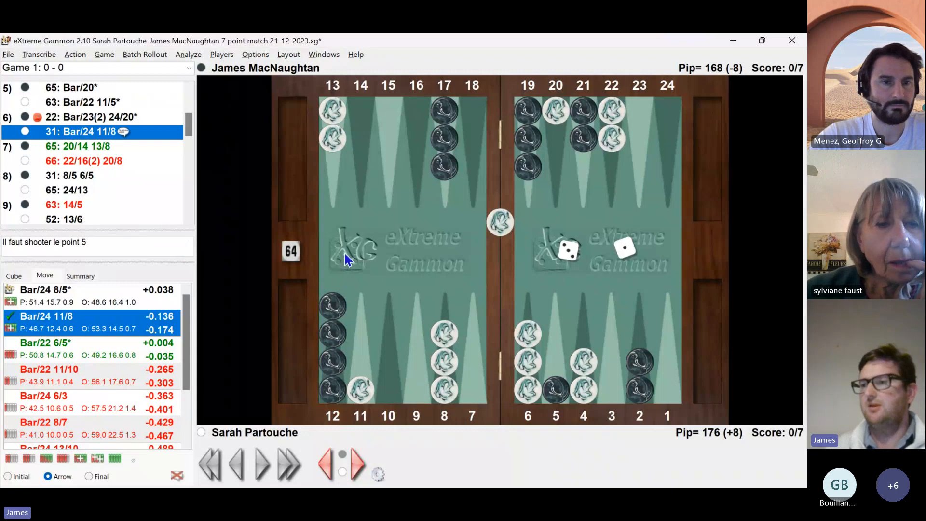
# Look through the moves of turns 7 and 8 and return to the commented move to view its comment
pyautogui.click(111, 161)
pyautogui.click(108, 177)
pyautogui.click(125, 187)
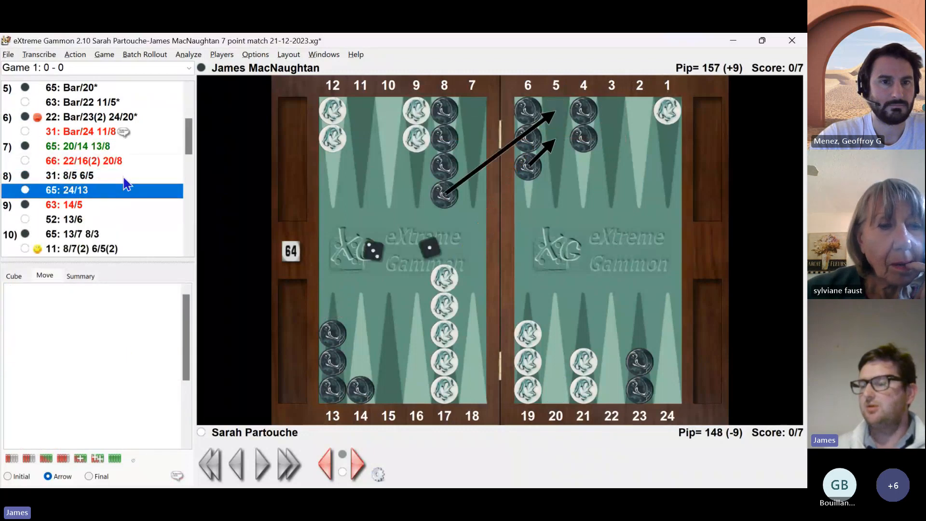
pyautogui.click(90, 132)
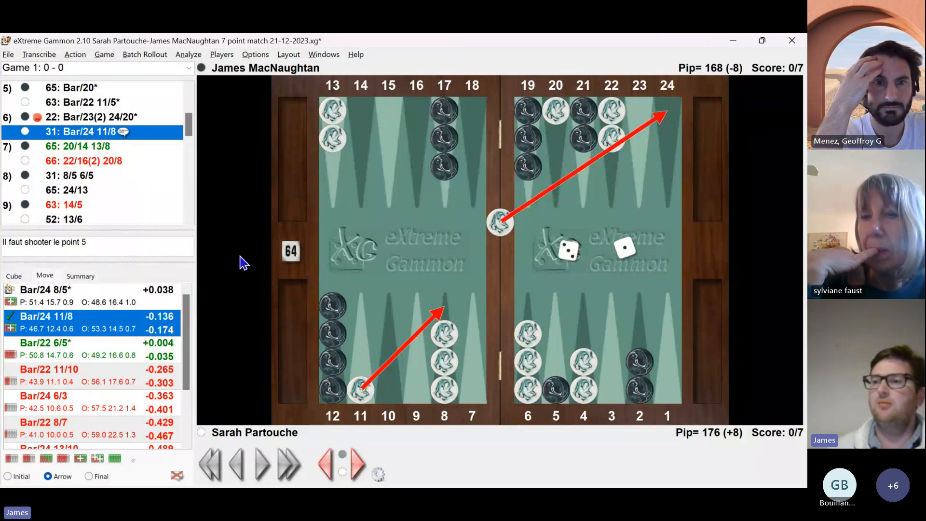
# Flag Black's 31: 8/5 6/5 move in turn 8 and close the match without saving it
pyautogui.rightClick(71, 177)
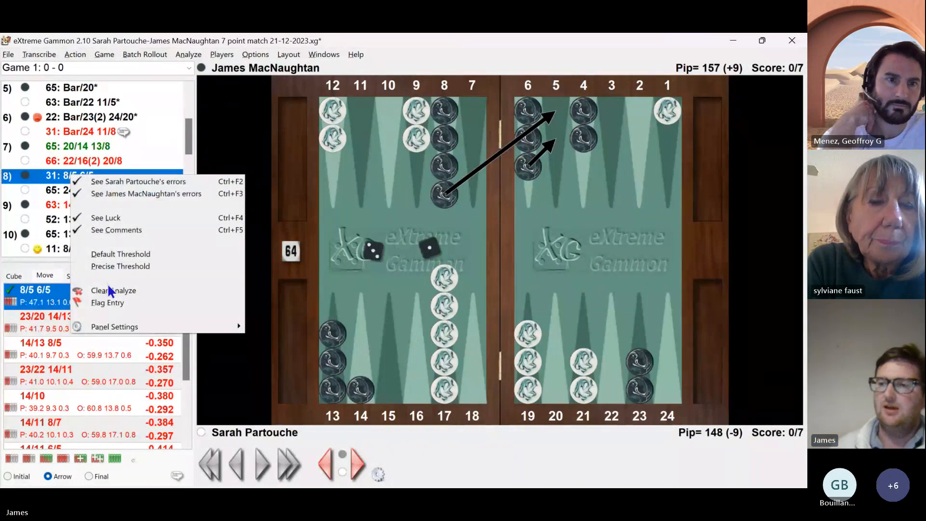
pyautogui.click(107, 303)
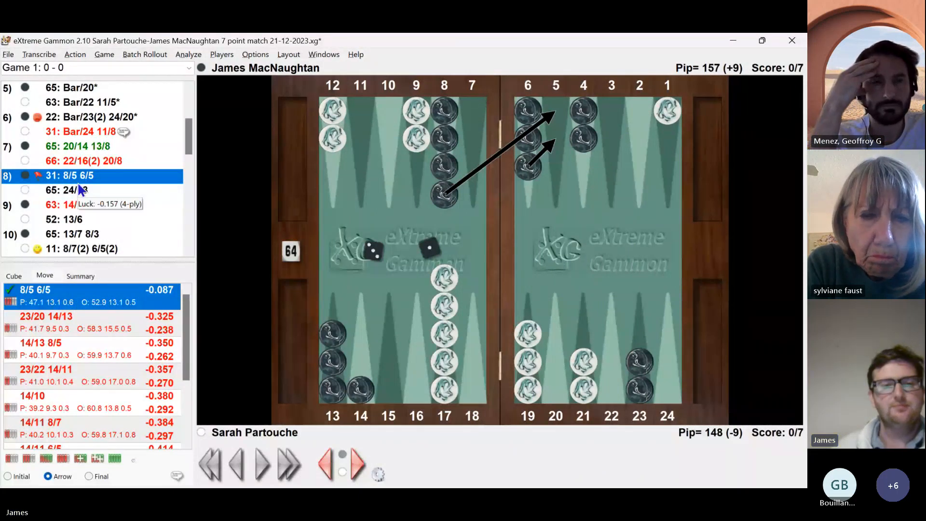
pyautogui.click(470, 263)
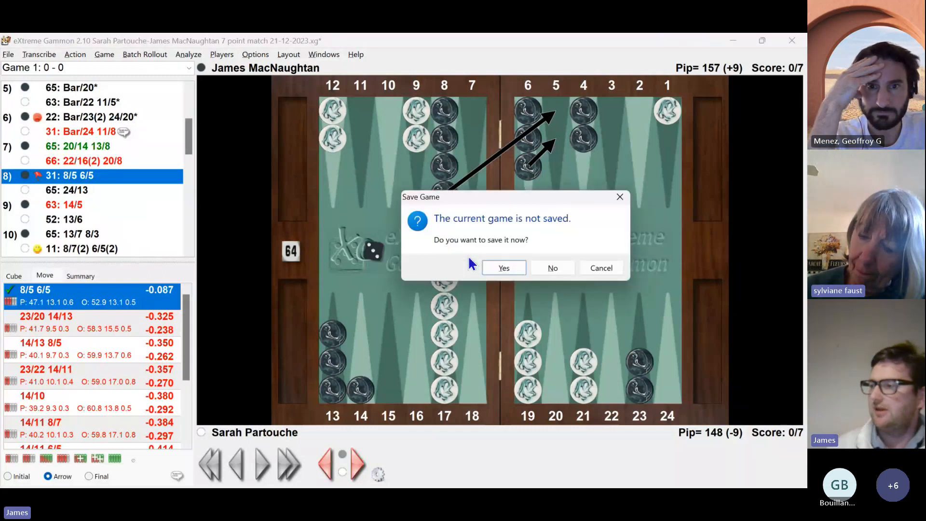
pyautogui.click(552, 268)
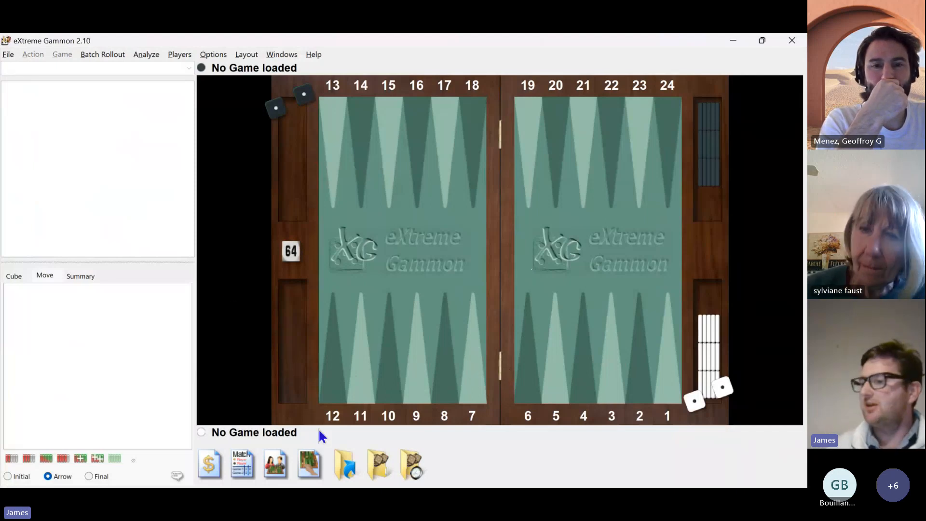
# Start a 9-point backgammon match transcription with the pre-filled players, transcriber and location, leaving the event and round blank
pyautogui.click(275, 466)
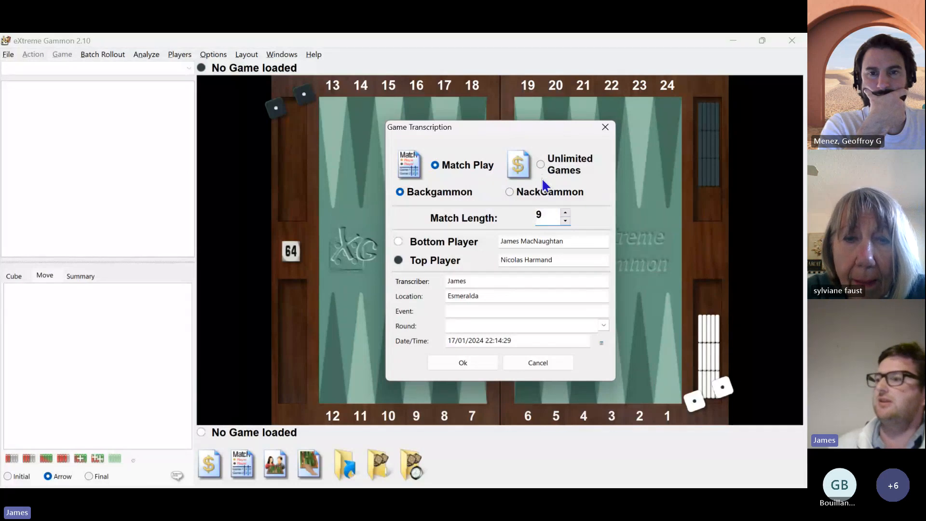
pyautogui.click(557, 244)
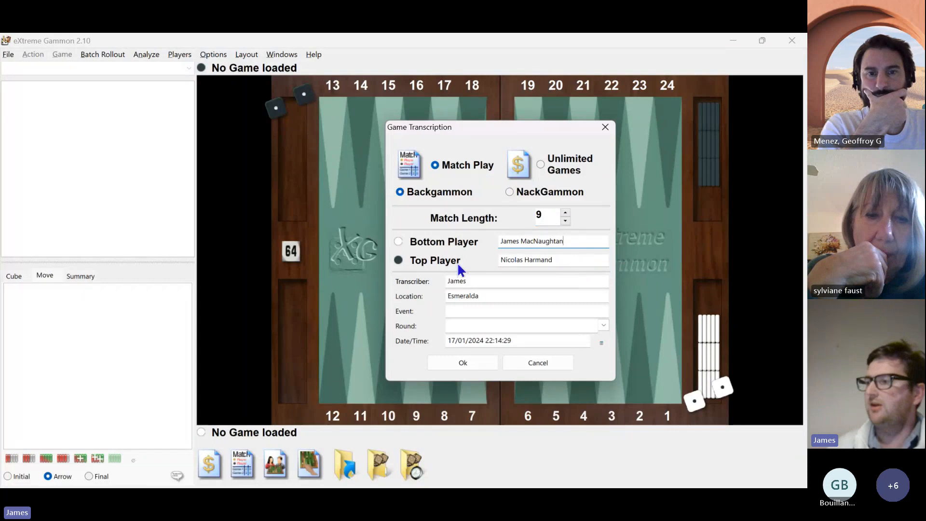
pyautogui.click(494, 282)
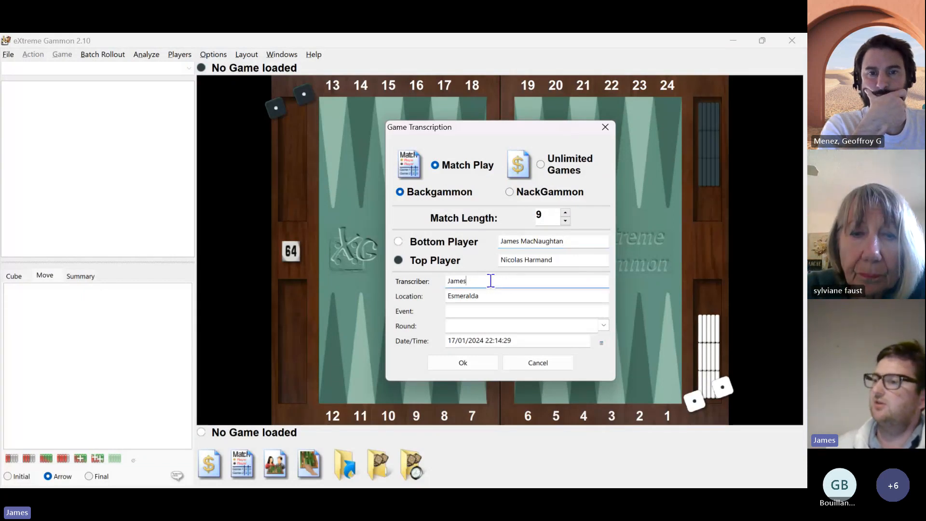
pyautogui.click(510, 296)
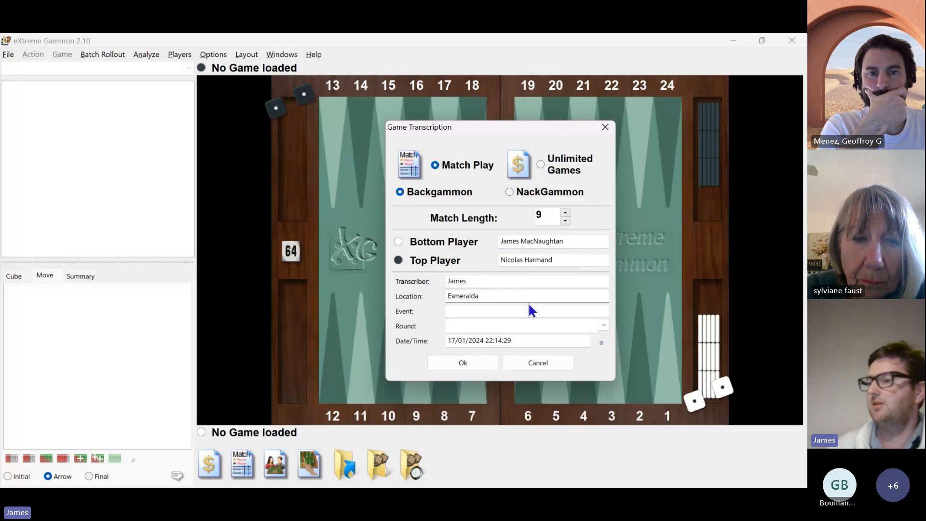
pyautogui.click(580, 312)
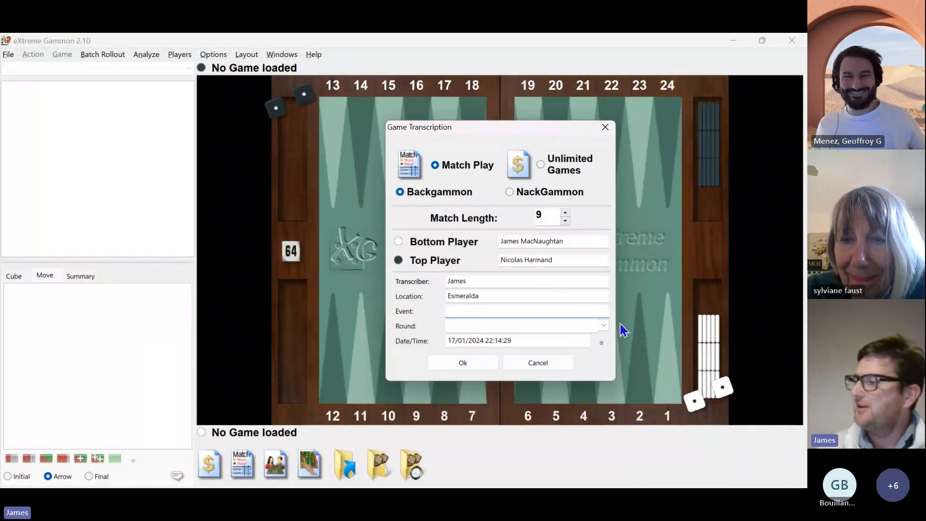
pyautogui.click(602, 326)
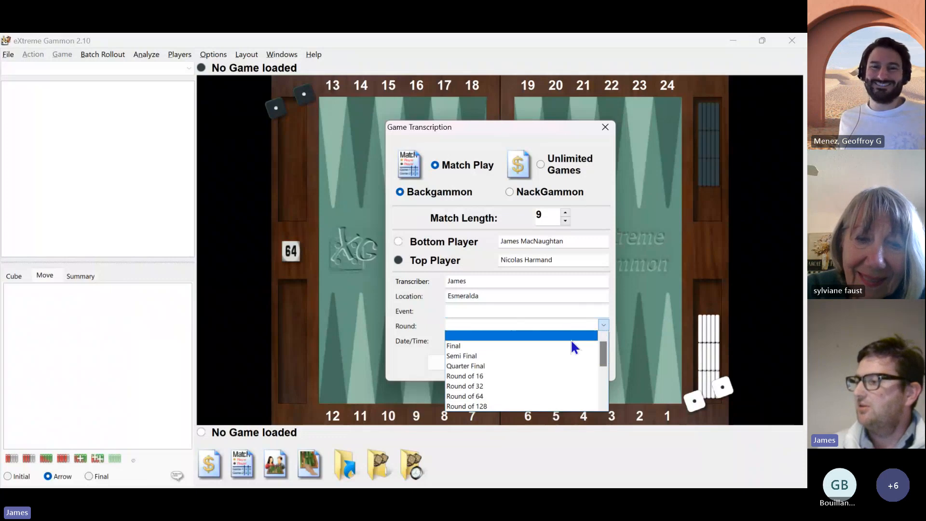
pyautogui.click(604, 326)
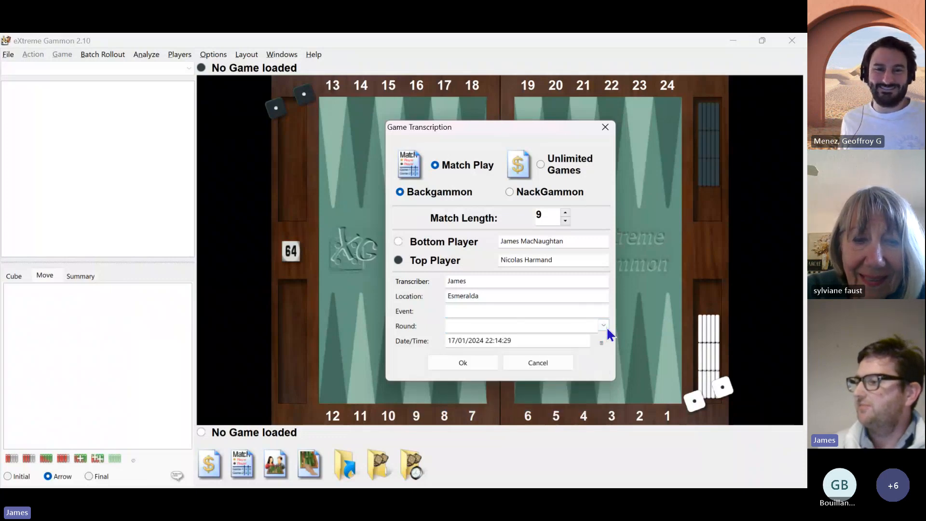
pyautogui.click(463, 362)
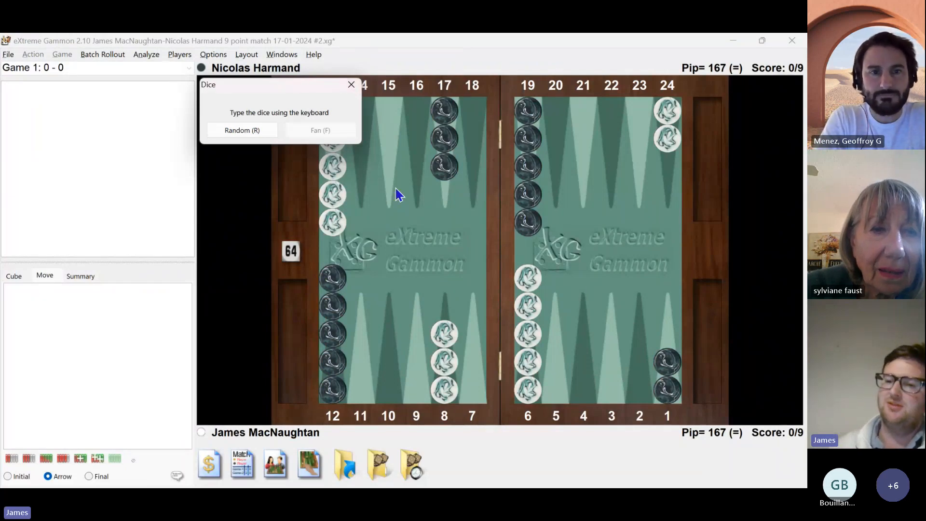
# Enter 21 as the opening roll for the bottom player and reverse the board's playing direction
pyautogui.write('21')
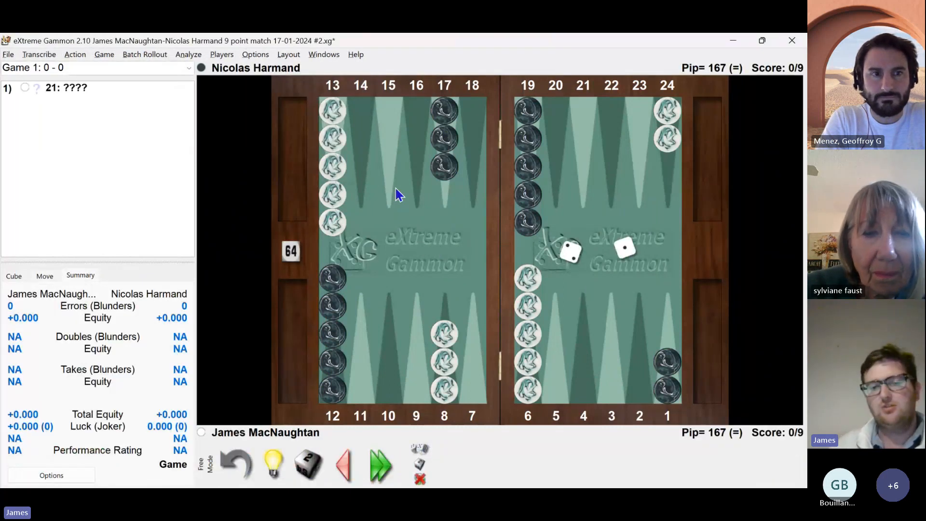
pyautogui.hotkey('ctrl', 'd')
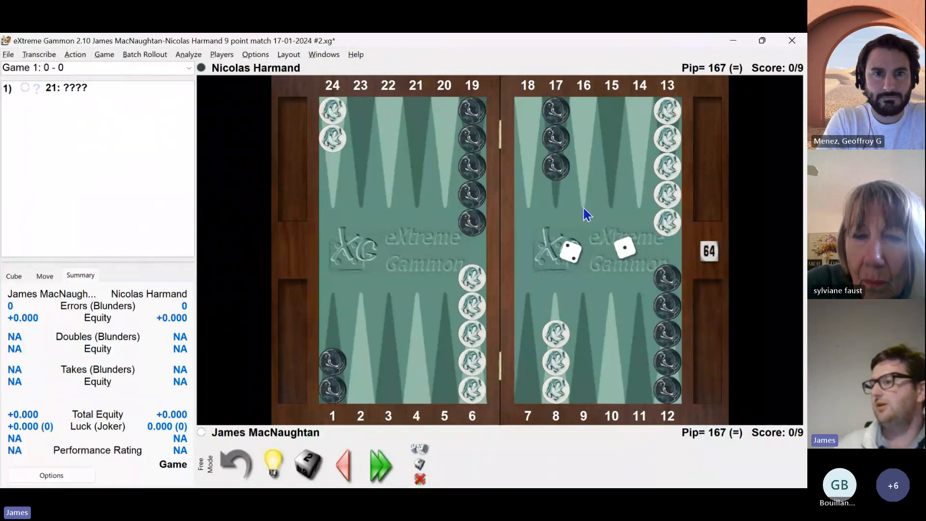
# Swap the dice order and re-enter the 21 opening roll so that the top player moves first
pyautogui.click(627, 250)
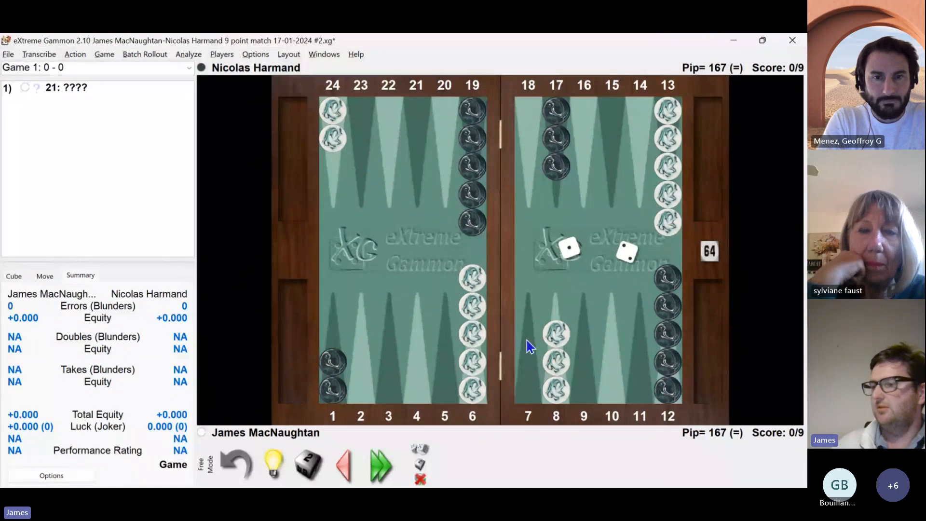
pyautogui.rightClick(597, 285)
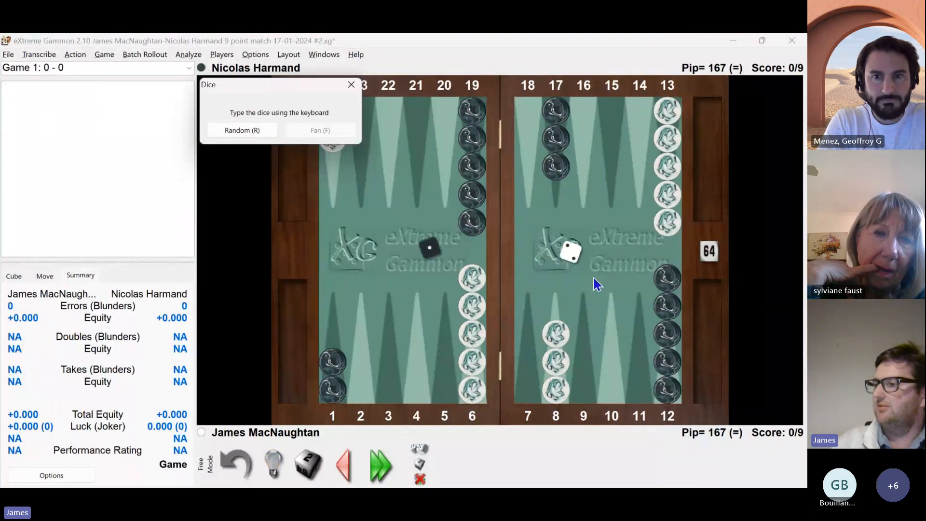
pyautogui.write('21')
pyautogui.rightClick(597, 285)
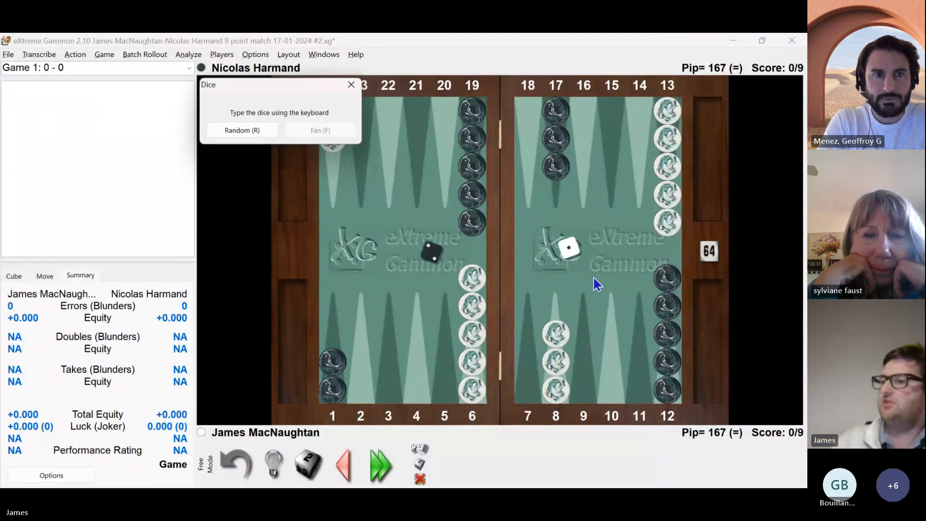
pyautogui.write('21')
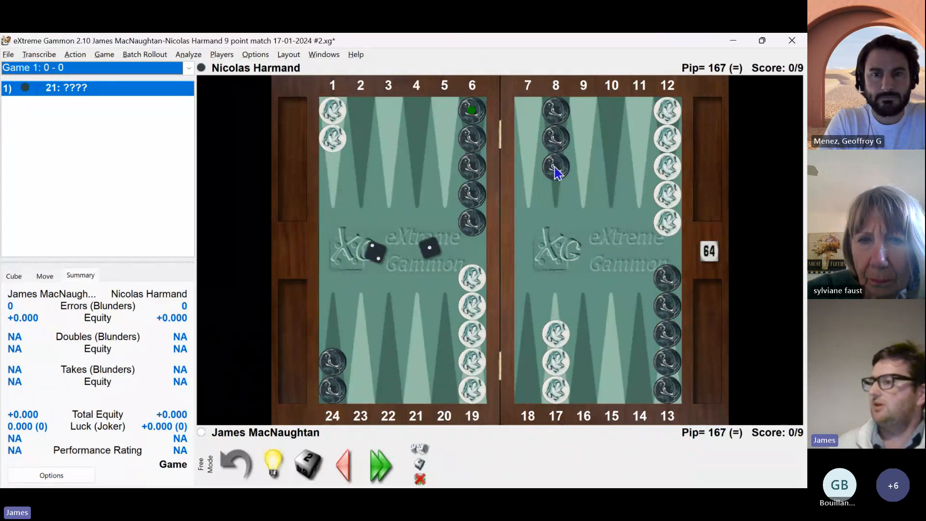
# Record Black's opening 21 as 13/11 6/5 and White's 64 reply as 24/20* 20/14*
pyautogui.click(666, 278)
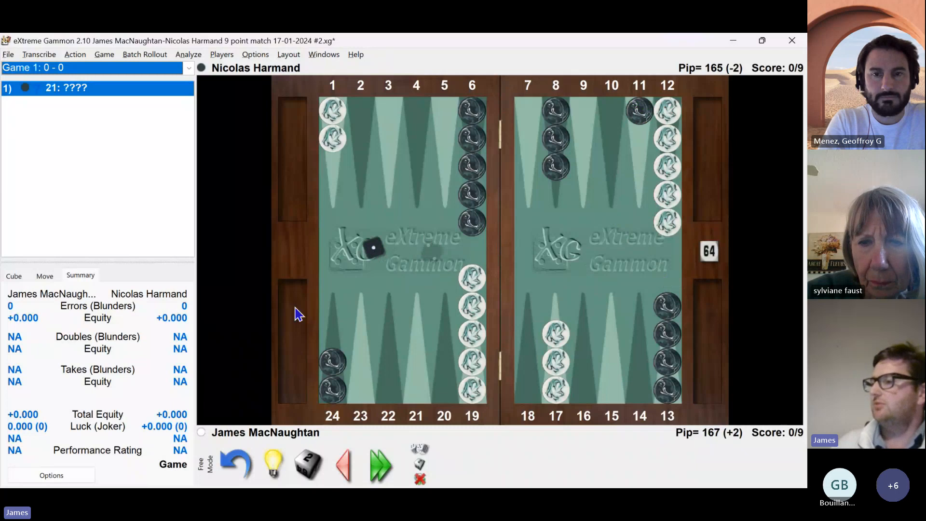
pyautogui.click(471, 221)
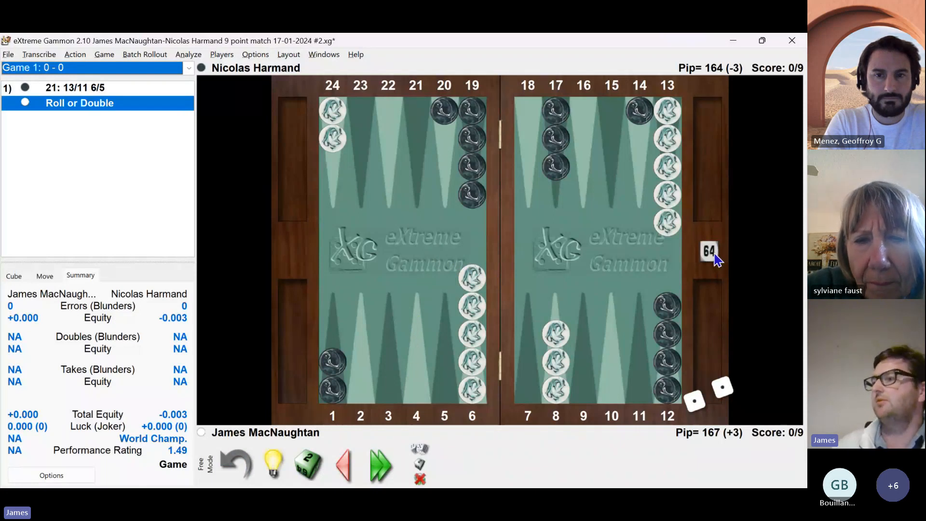
pyautogui.click(587, 277)
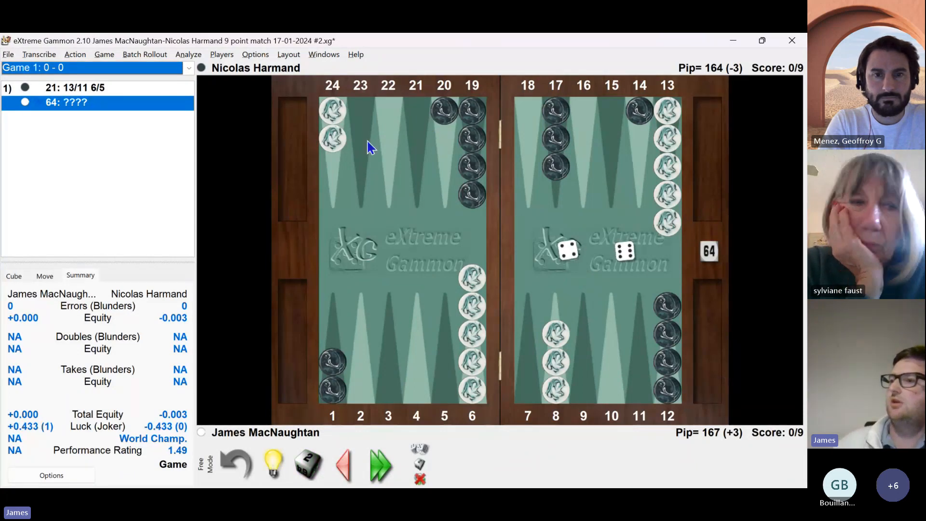
pyautogui.click(630, 244)
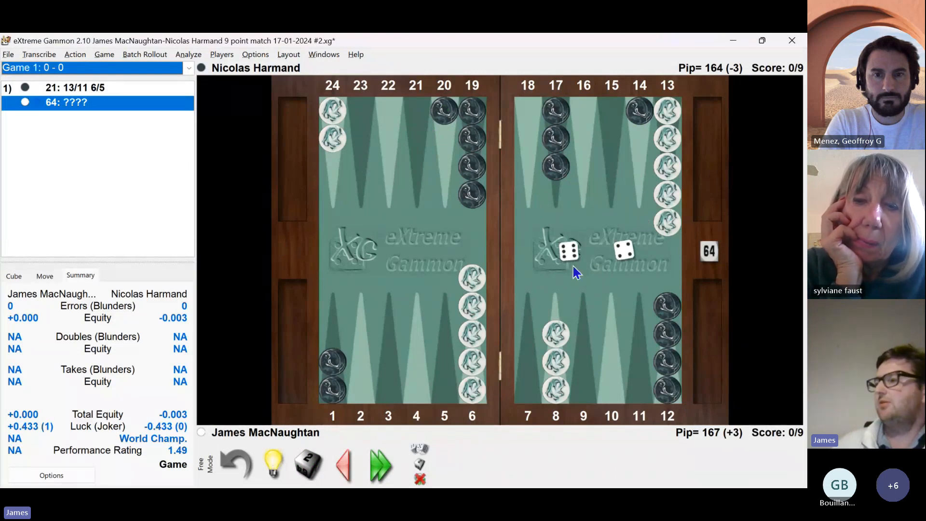
pyautogui.click(568, 250)
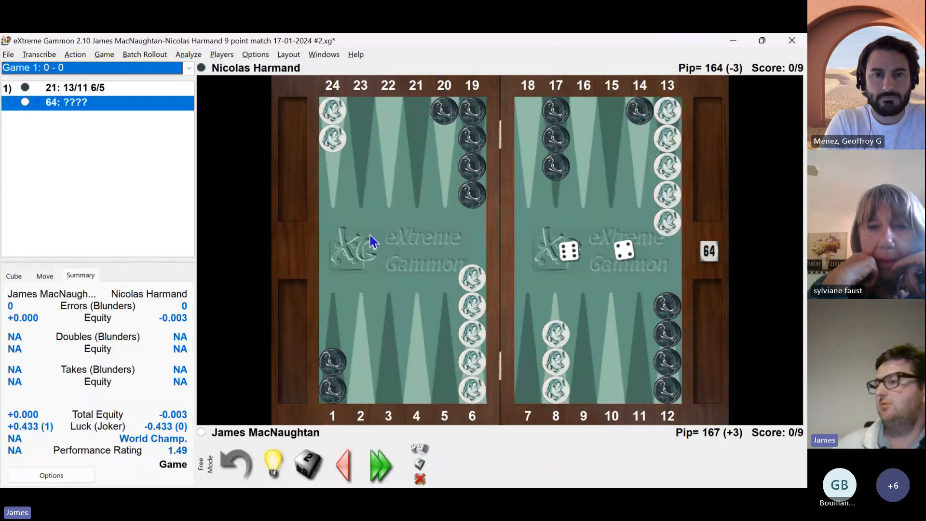
pyautogui.moveTo(341, 128); pyautogui.dragTo(444, 114)
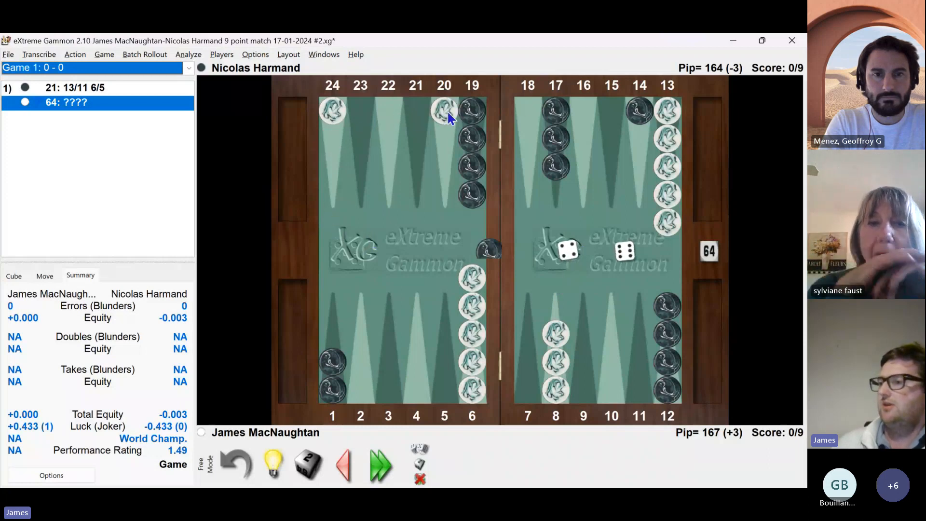
pyautogui.click(444, 113)
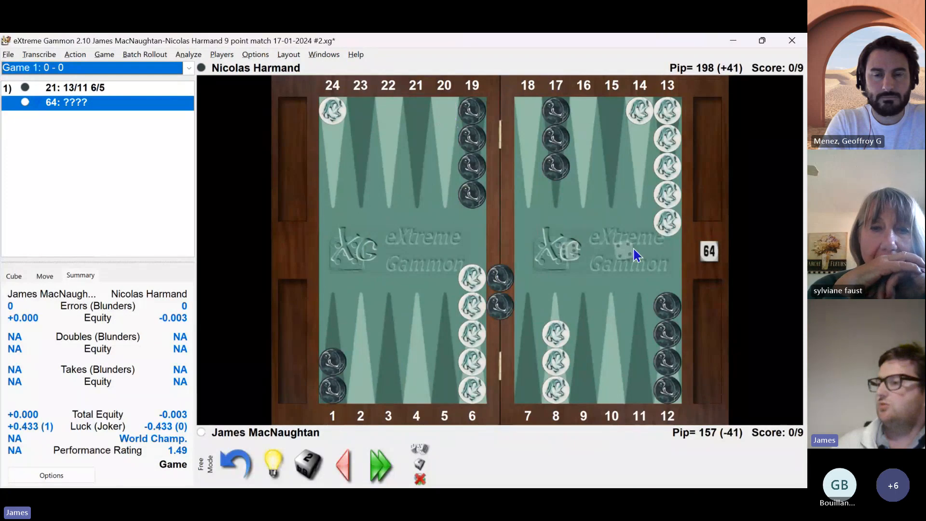
pyautogui.click(570, 252)
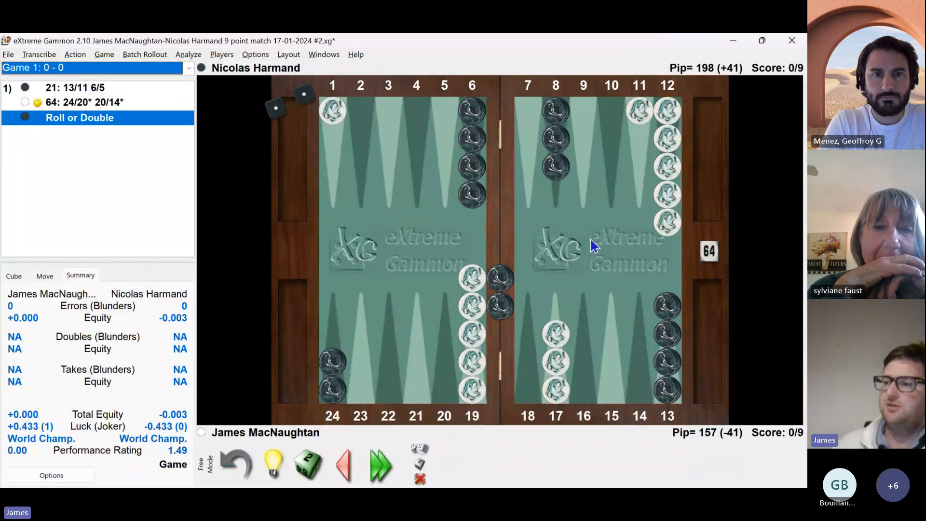
# Enter 66 as Black's roll in turn 2, try doubling for White and decline the confirmation
pyautogui.click(498, 214)
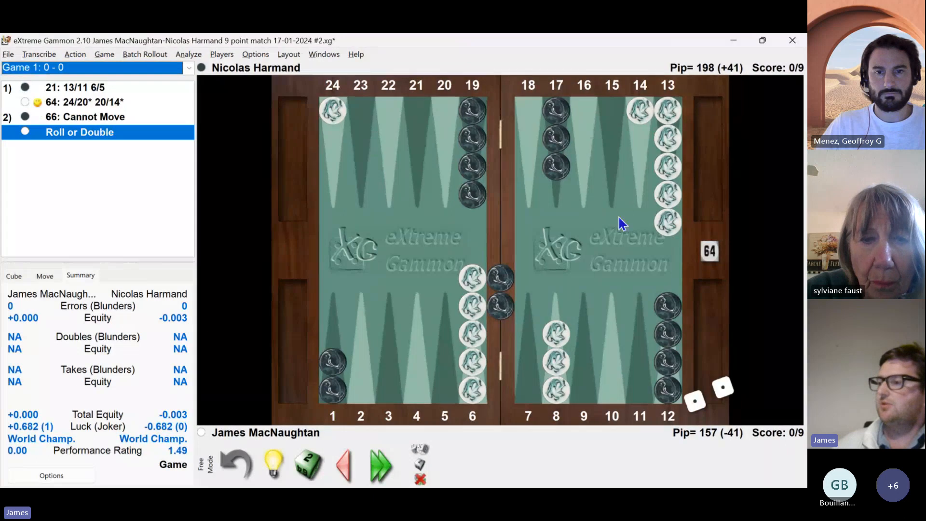
pyautogui.click(707, 250)
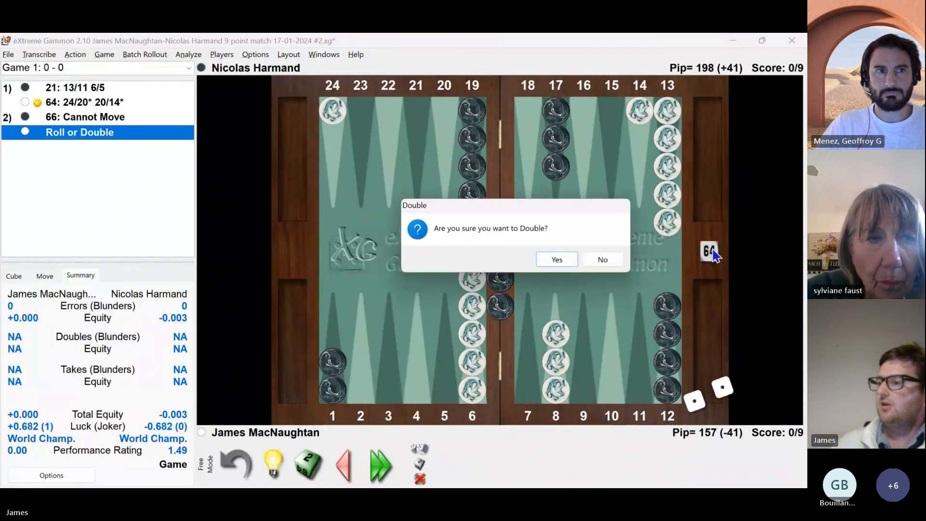
pyautogui.click(603, 261)
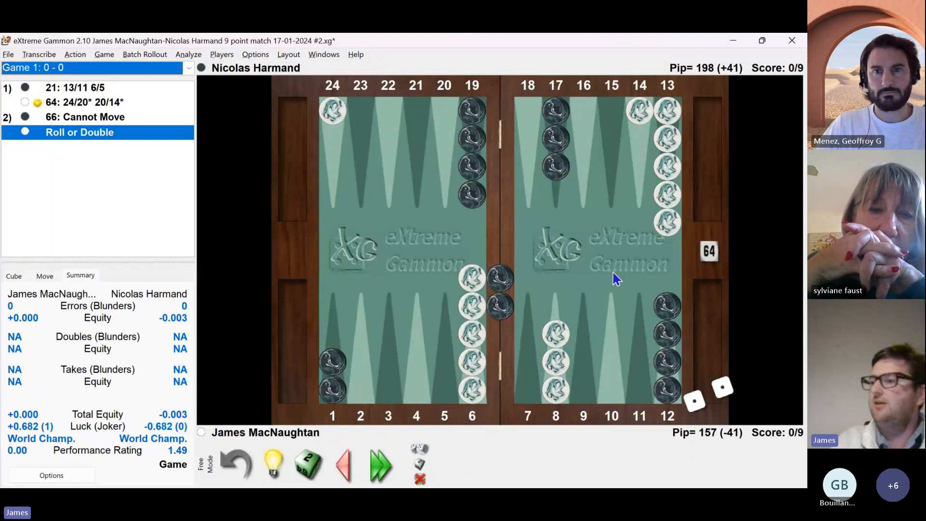
# Take back Black's 66 in turn 2 and enter 65 instead, bringing a checker in with Bar/20
pyautogui.hotkey('ctrl', 'z')
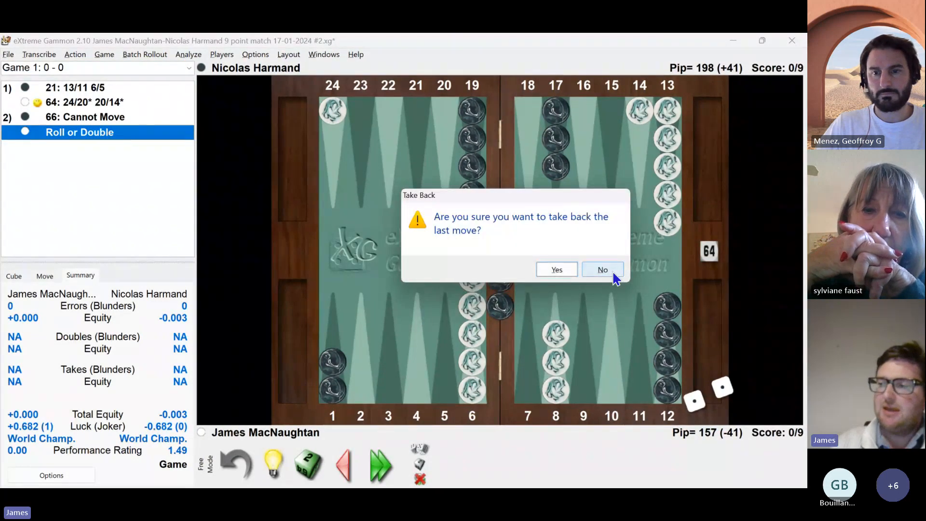
pyautogui.click(559, 271)
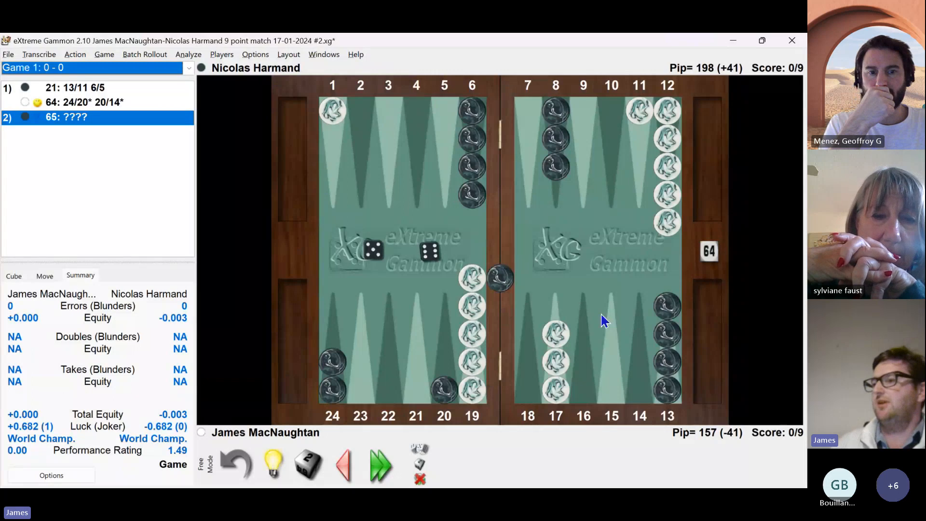
# Record White's double and Black's pass in turn 2, choosing to review the finished game
pyautogui.click(713, 251)
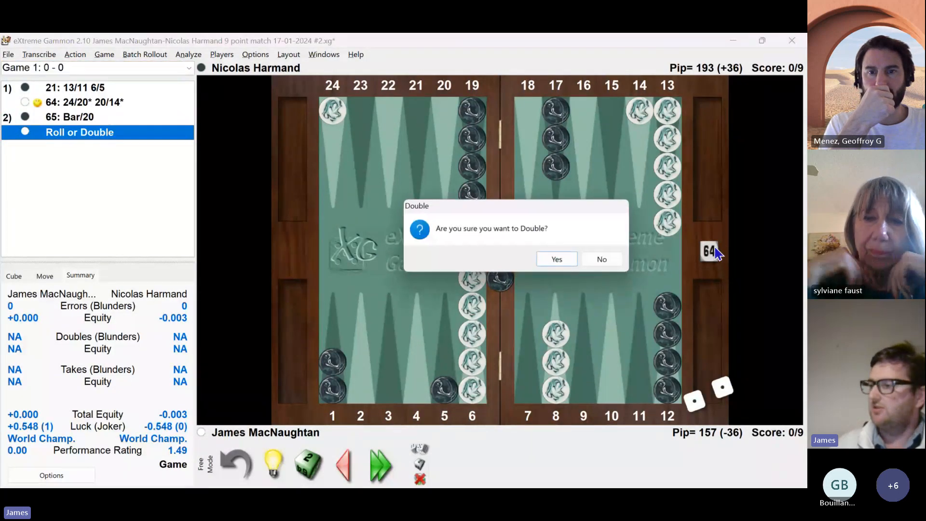
pyautogui.click(553, 259)
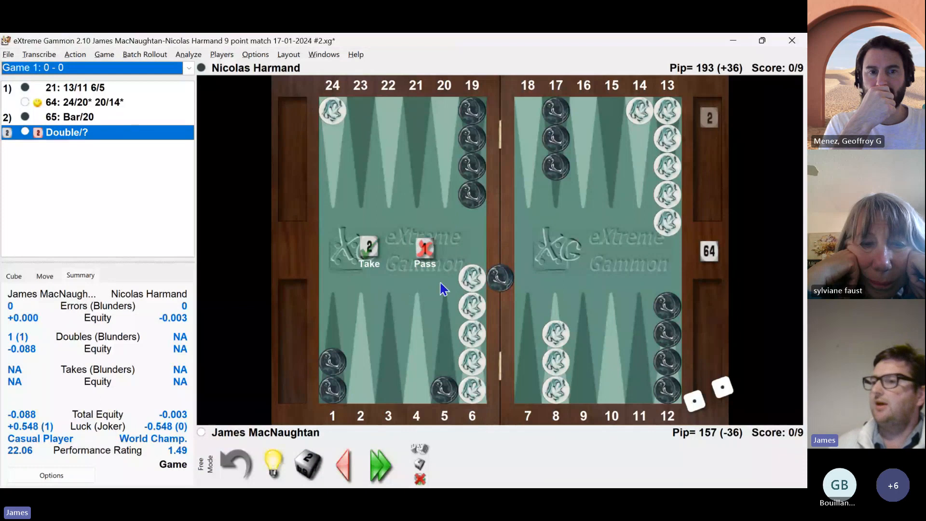
pyautogui.click(425, 253)
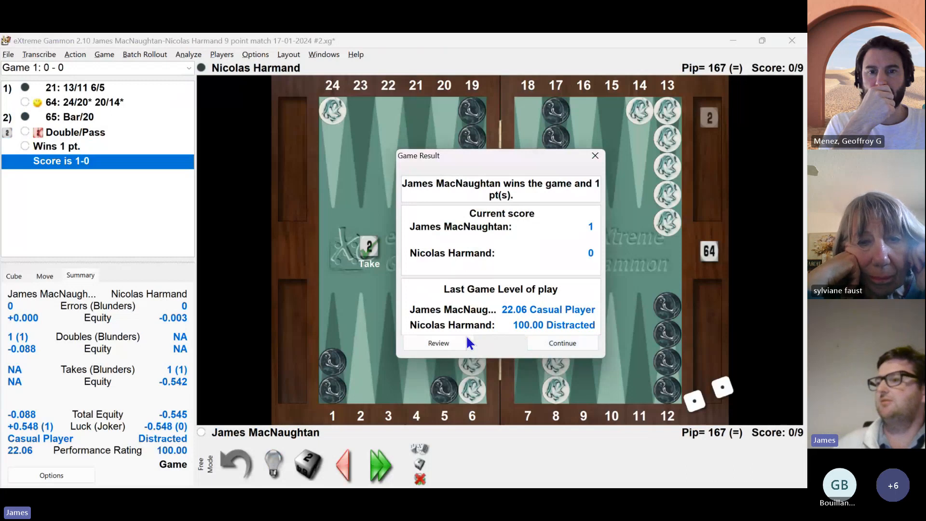
pyautogui.click(446, 346)
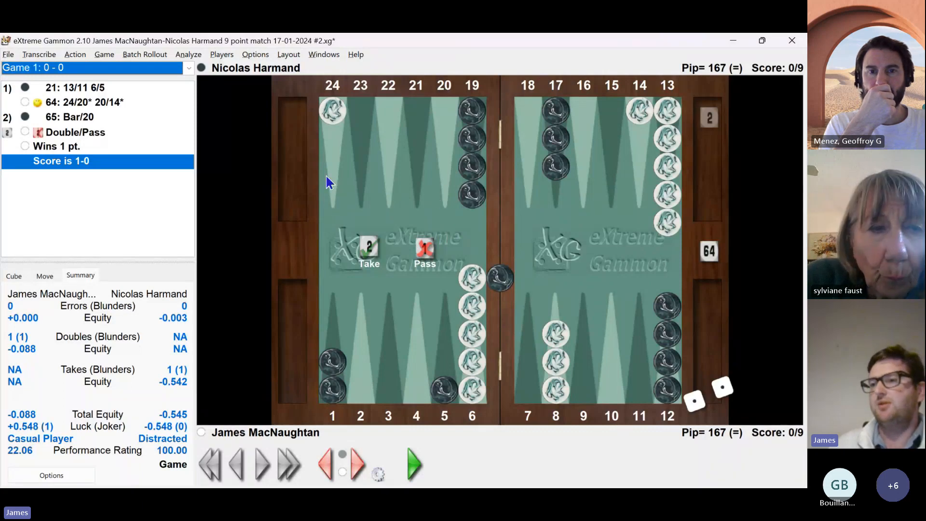
# Restart play from Black's 65 position in turn 2 and replay Bar/20
pyautogui.click(71, 121)
pyautogui.click(75, 55)
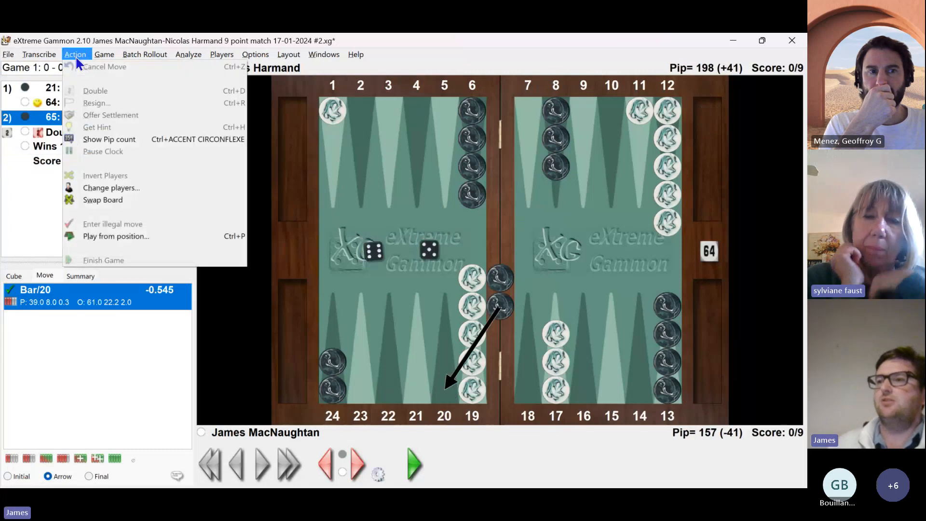
pyautogui.click(117, 236)
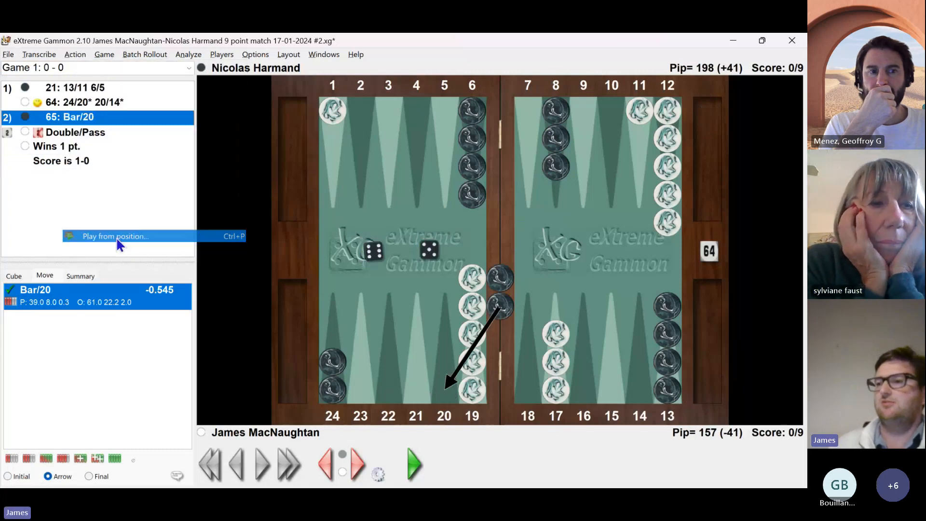
pyautogui.press('Return')
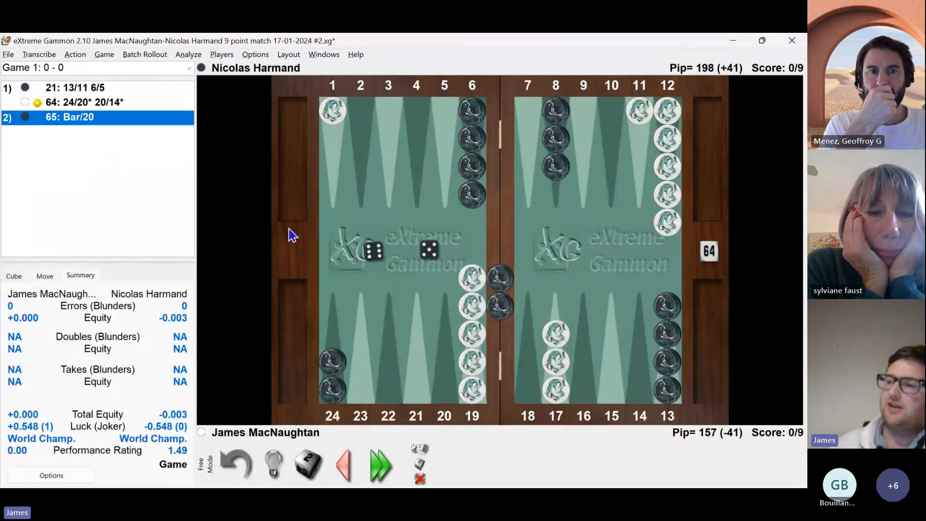
pyautogui.click(494, 295)
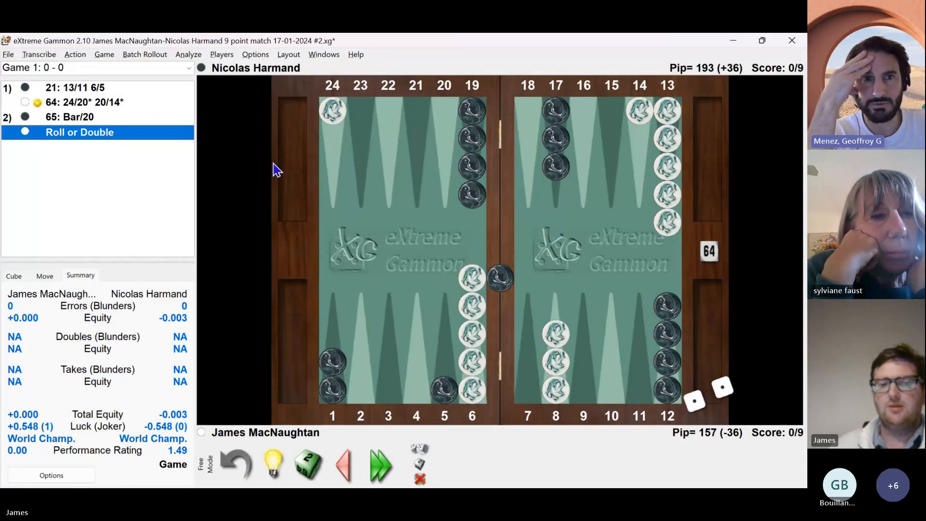
pyautogui.click(147, 68)
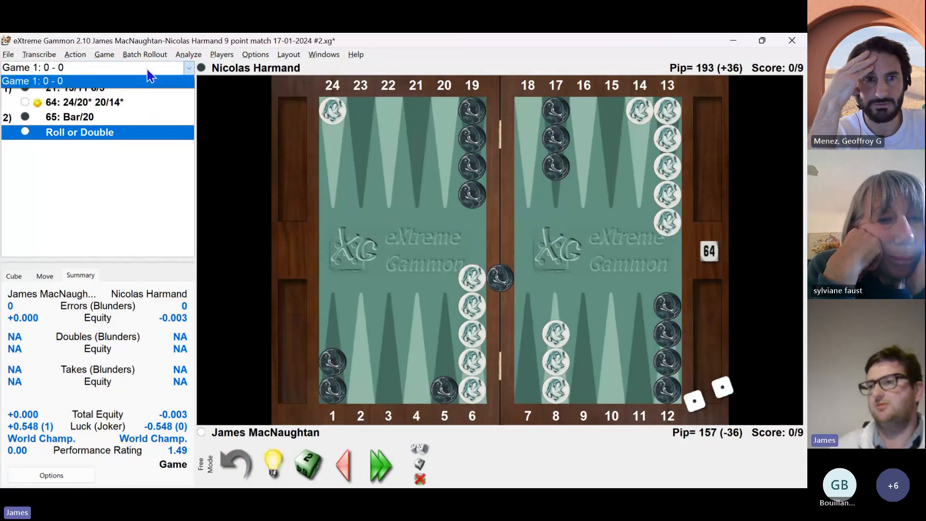
pyautogui.click(147, 71)
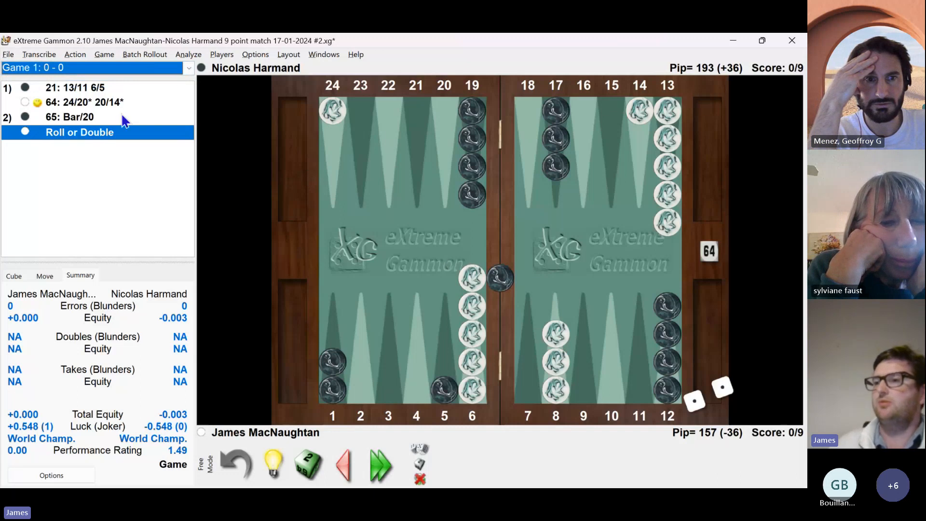
# Enter 54 as White's roll in turn 2, request move hints, preview 14/5* and play 14/9 13/9 from the suggestions
pyautogui.moveTo(122, 115)
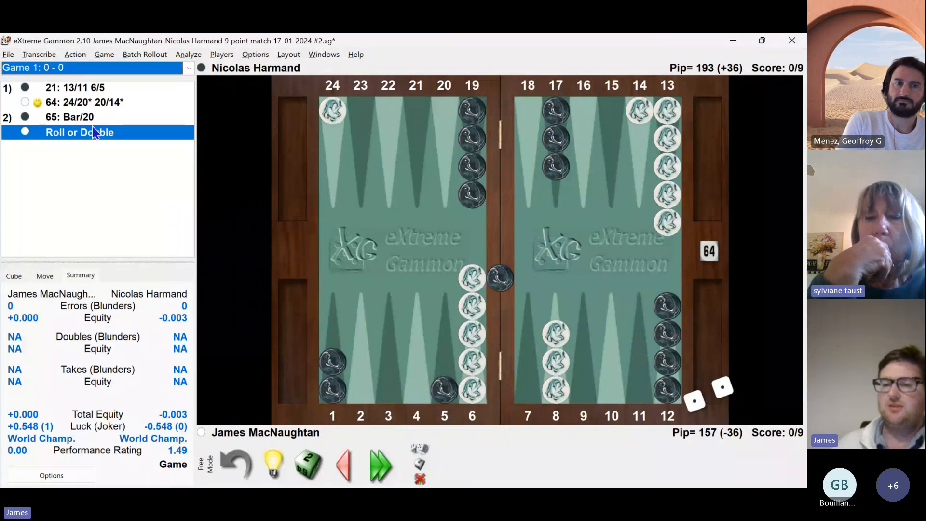
pyautogui.write('54')
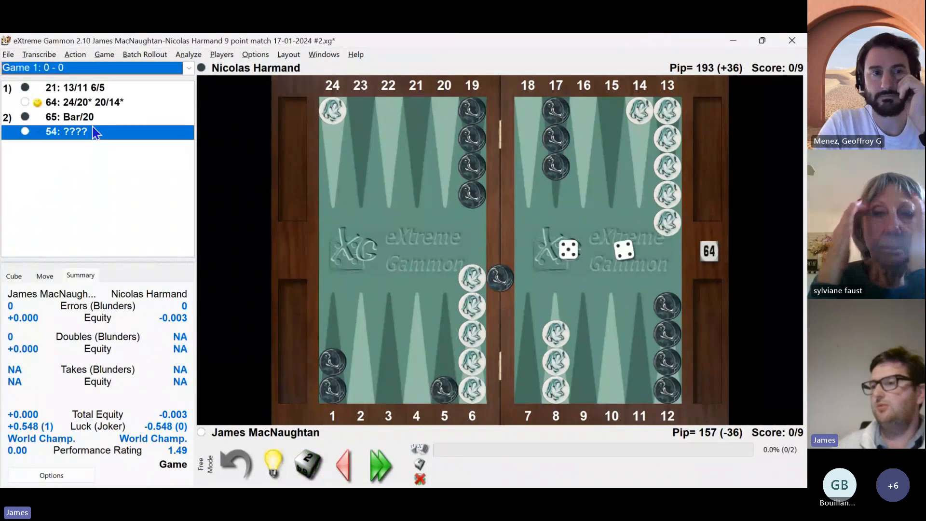
pyautogui.click(279, 462)
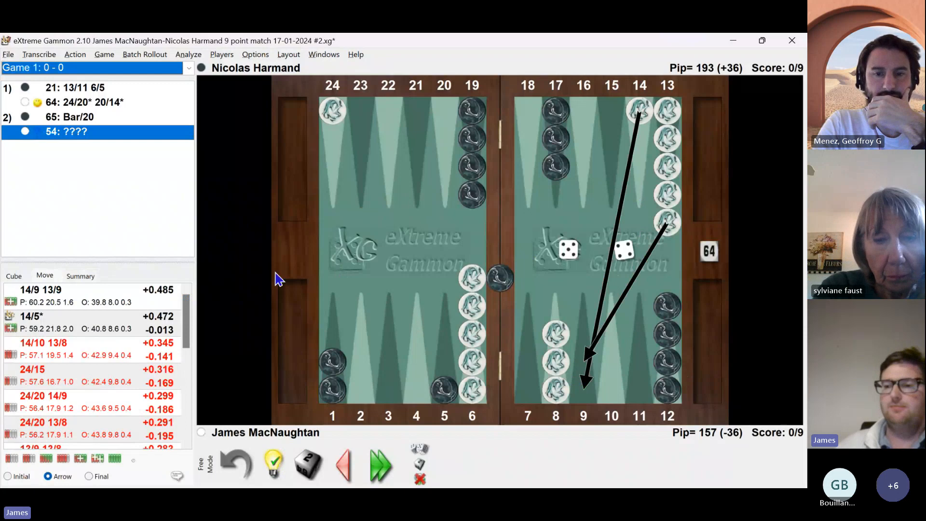
pyautogui.click(107, 322)
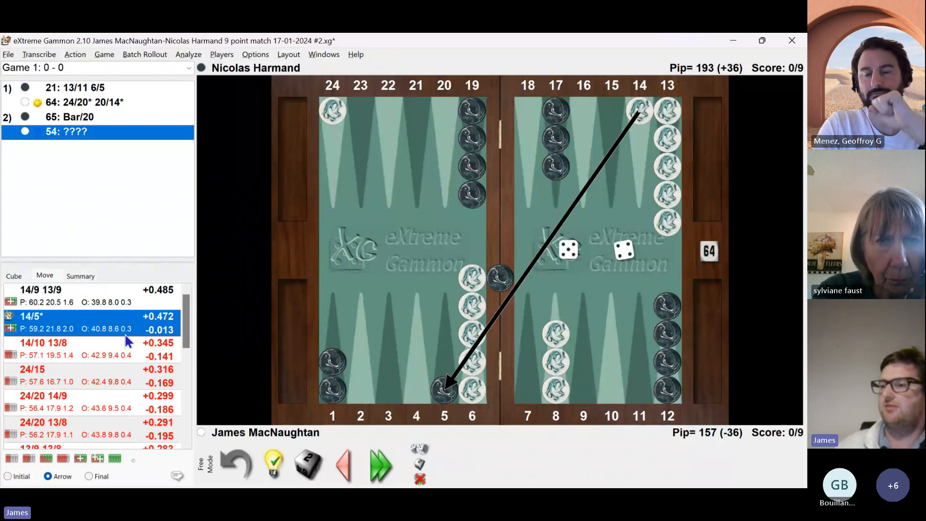
pyautogui.doubleClick(58, 297)
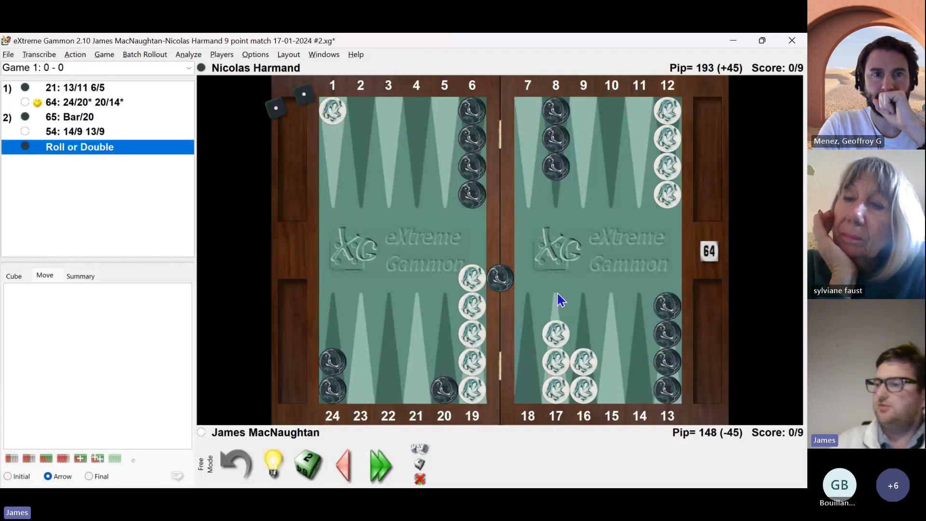
# Enter 54 as Black's roll in turn 3 and dismiss the illegal move entry
pyautogui.click(579, 250)
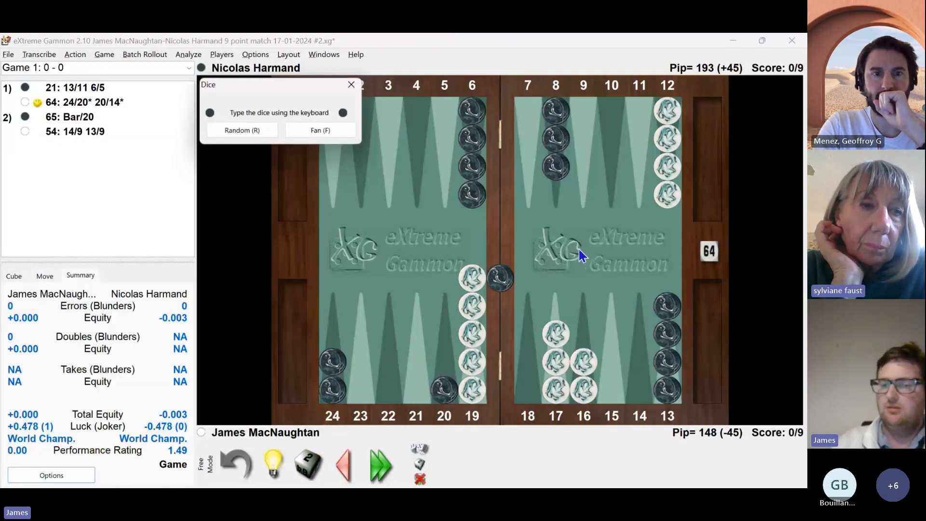
pyautogui.write('54')
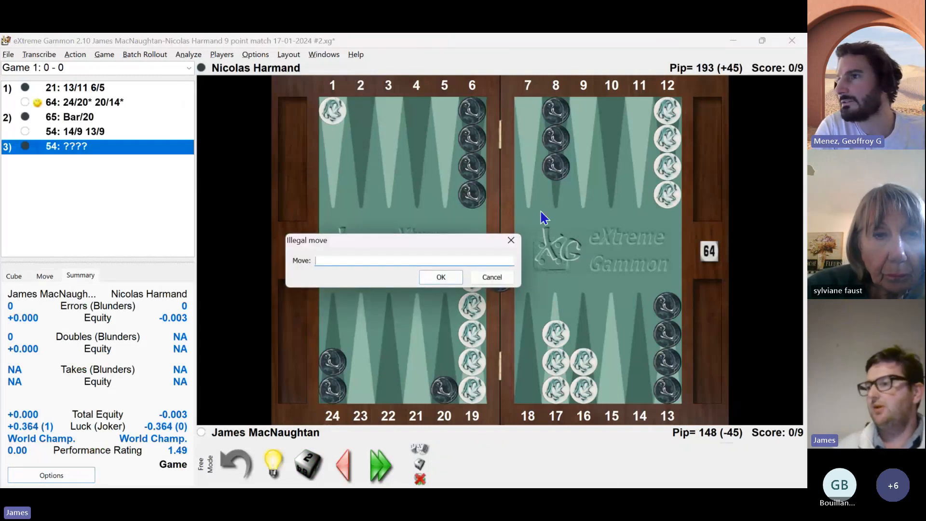
pyautogui.click(491, 279)
# Try to enter bar/20 24/1 as an illegal move for Black's 54 in turn 3, with the entry dialog moved aside
pyautogui.click(49, 55)
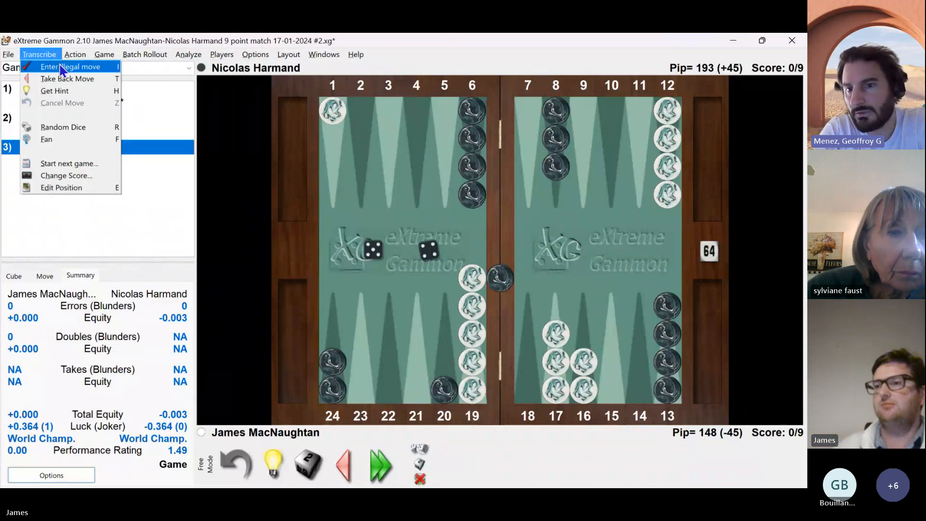
pyautogui.click(63, 66)
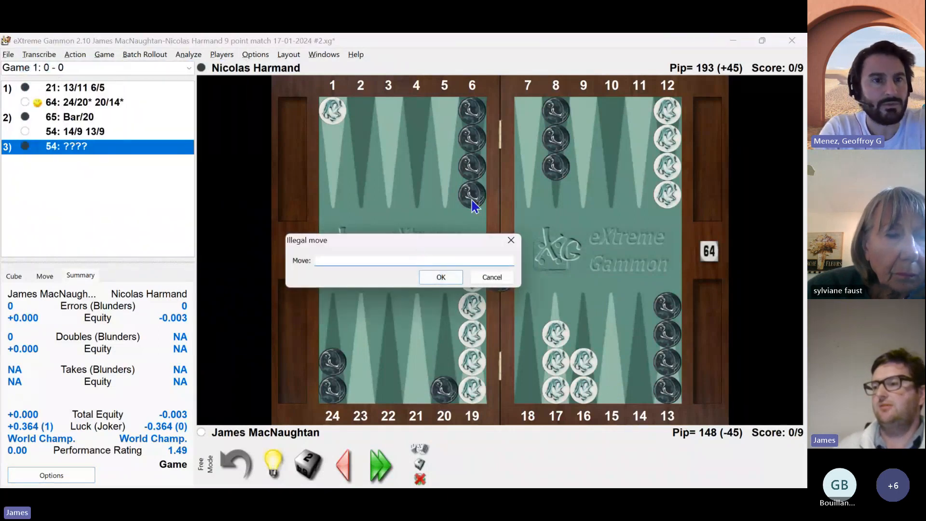
pyautogui.moveTo(424, 238); pyautogui.dragTo(511, 147)
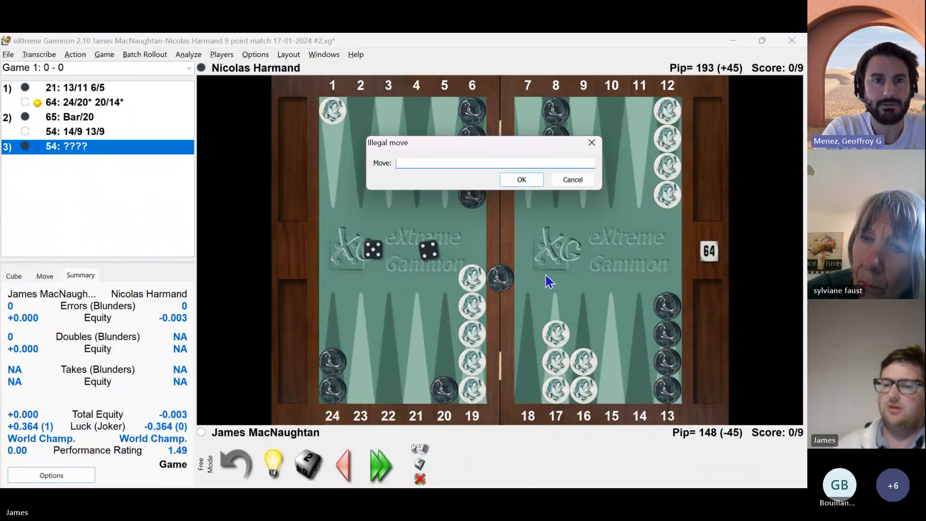
pyautogui.write('b')
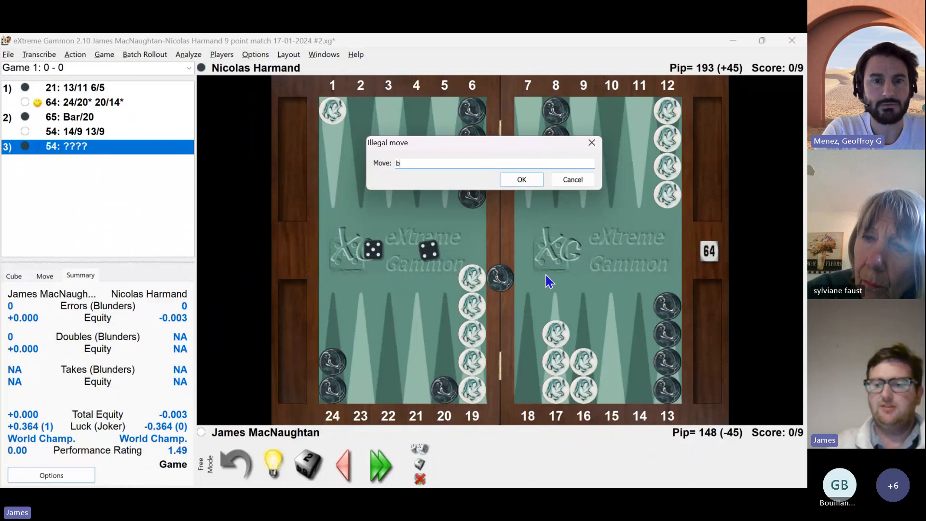
pyautogui.write('ar/20')
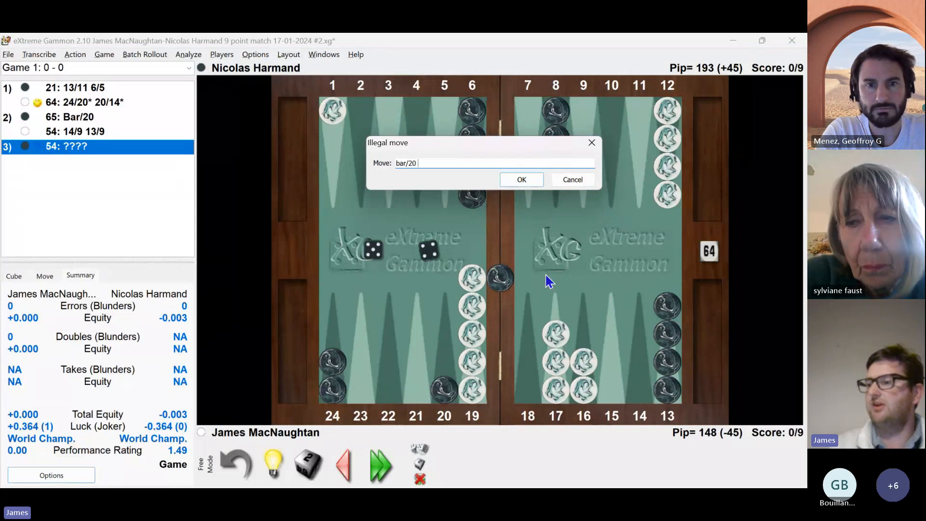
pyautogui.write('24/1')
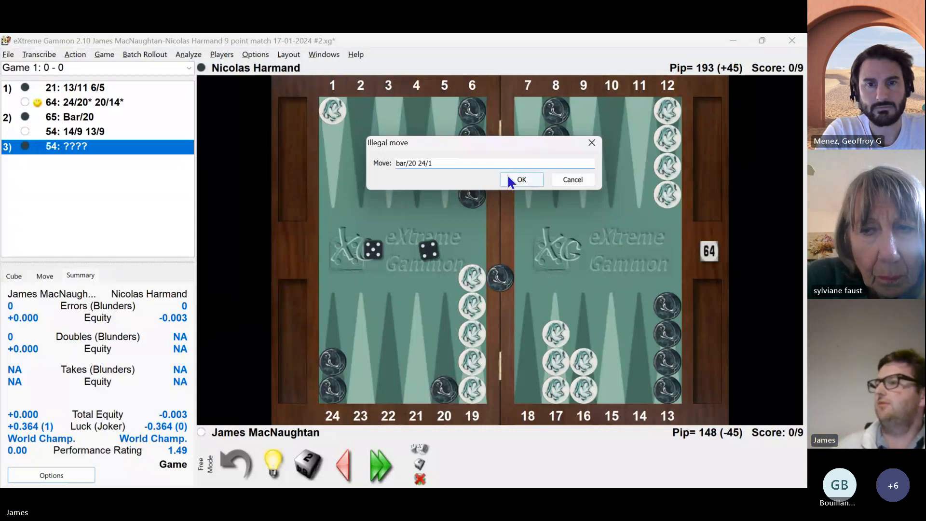
pyautogui.click(519, 179)
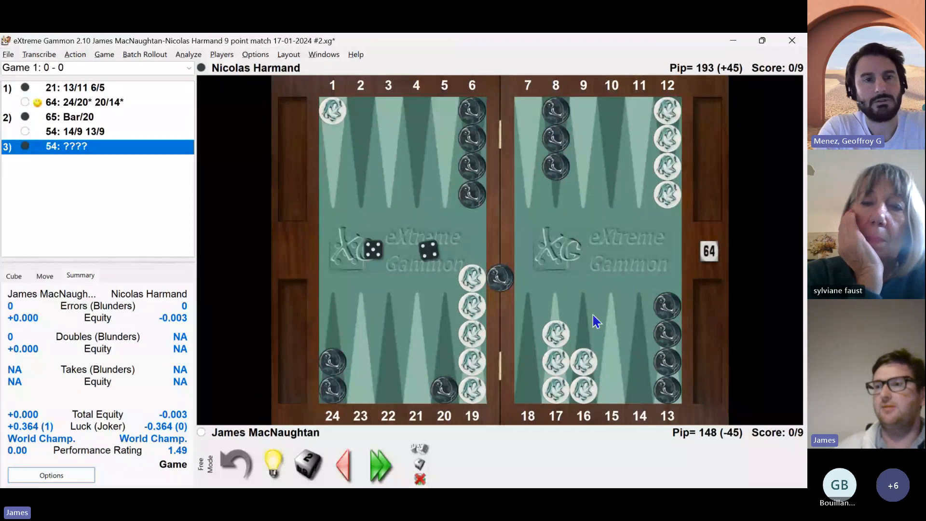
pyautogui.click(268, 236)
pyautogui.write('bar')
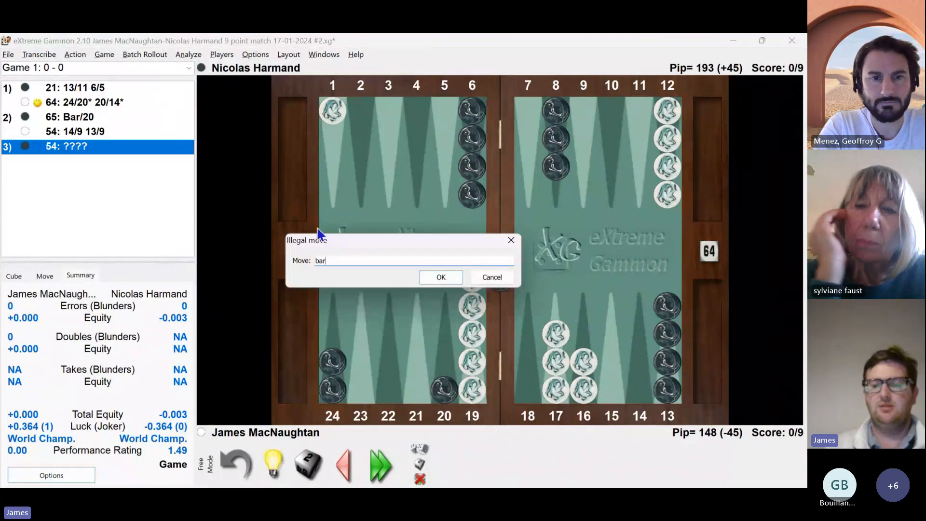
pyautogui.write('/')
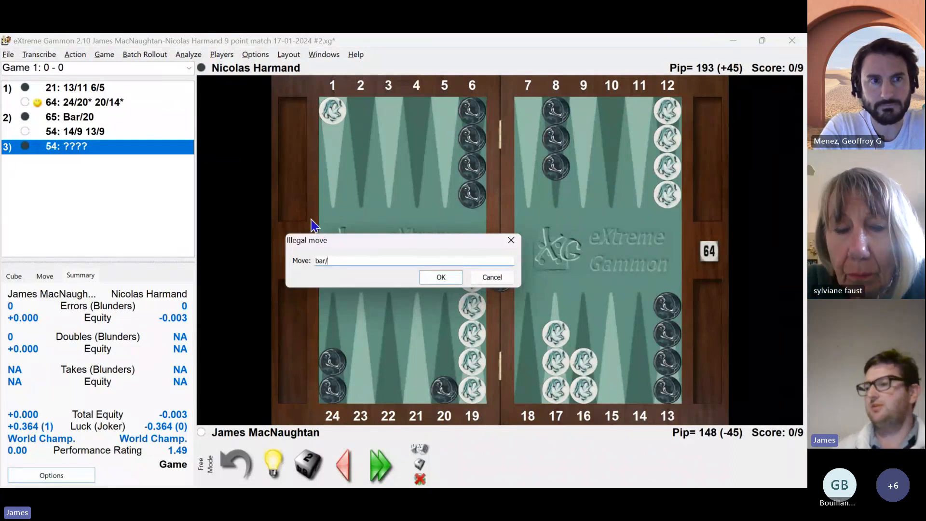
pyautogui.click(497, 278)
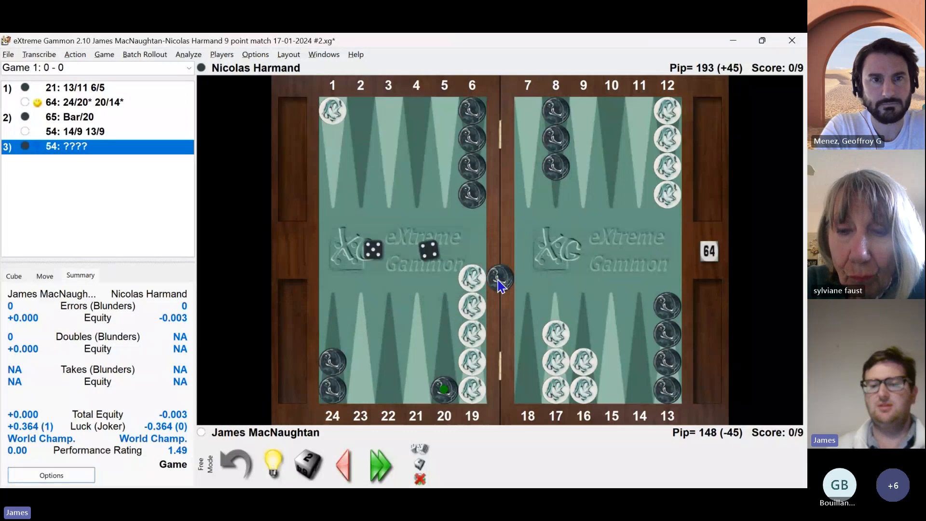
# Try entering bar//20 24/21 as Black's illegal move for the 54 in turn 3, and take it back on the board
pyautogui.click(498, 284)
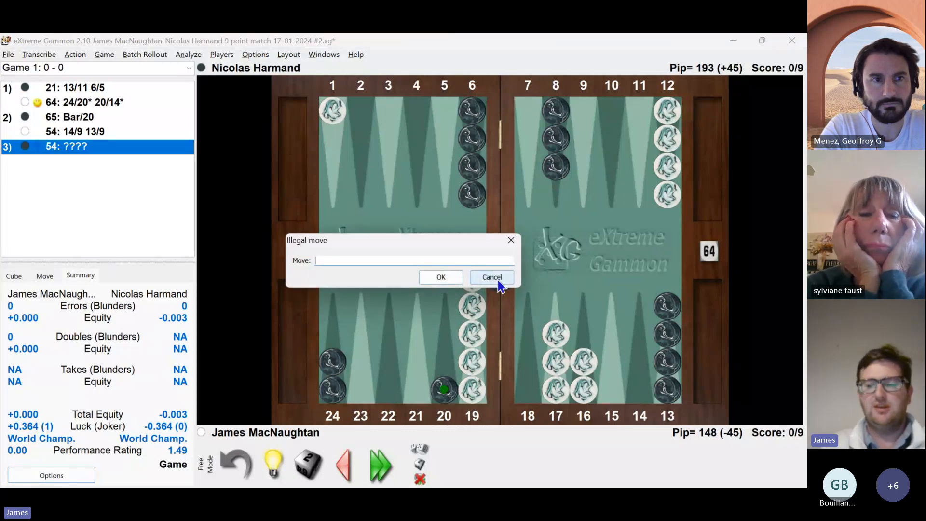
pyautogui.write('bar//12')
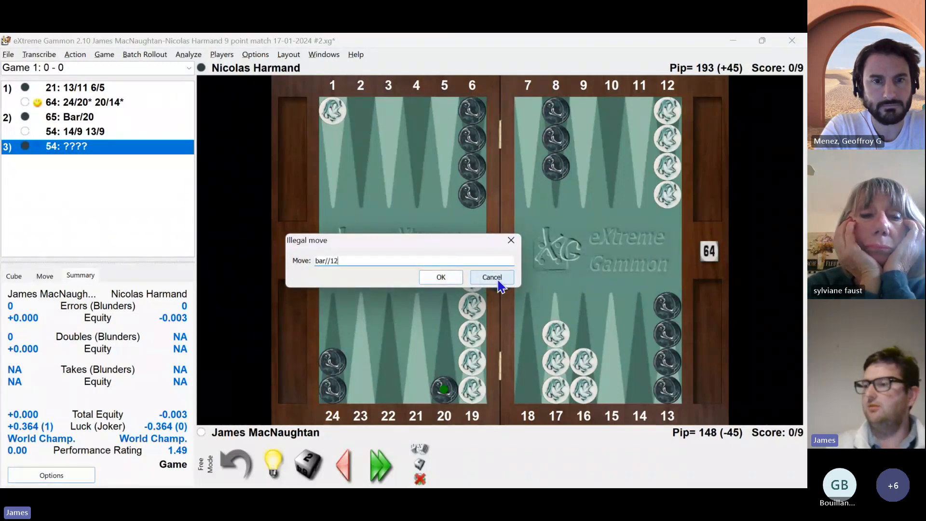
pyautogui.press('BackSpace')
pyautogui.press('BackSpace')
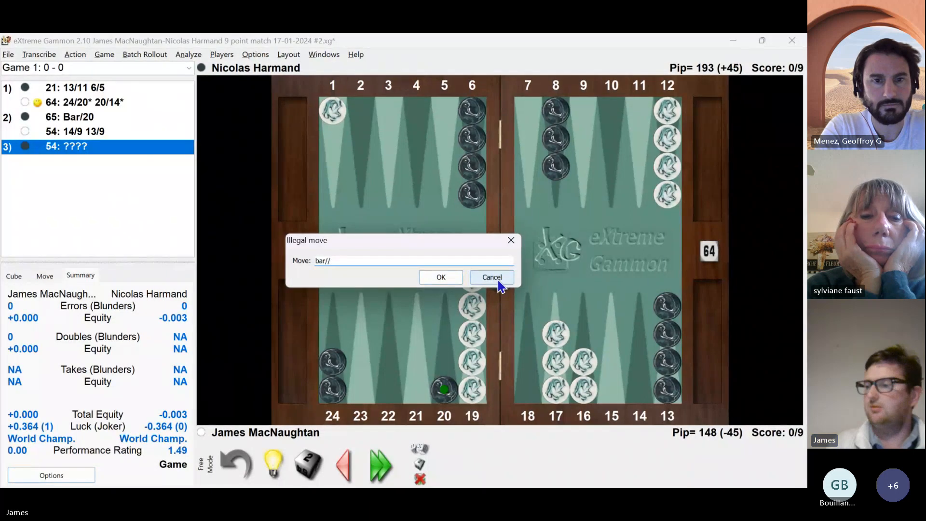
pyautogui.write('20 ')
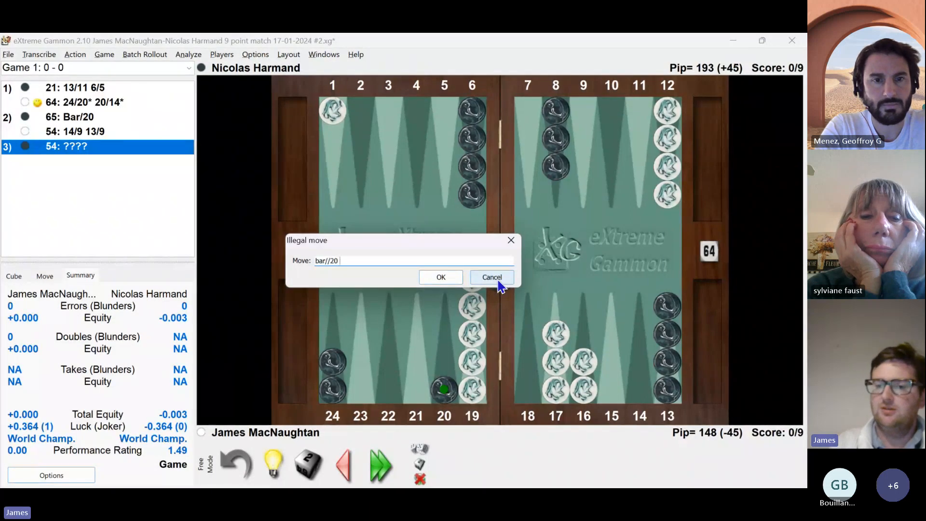
pyautogui.write('24/21')
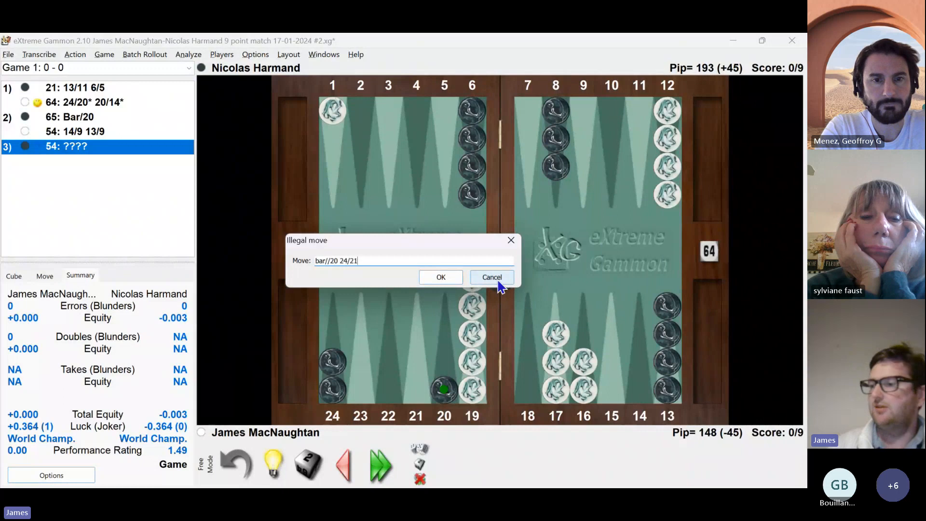
pyautogui.click(453, 277)
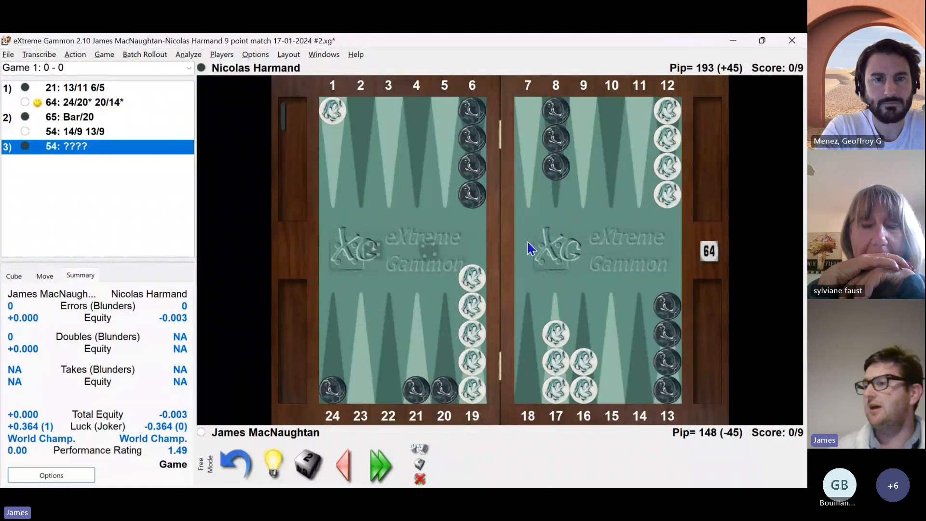
pyautogui.click(543, 243)
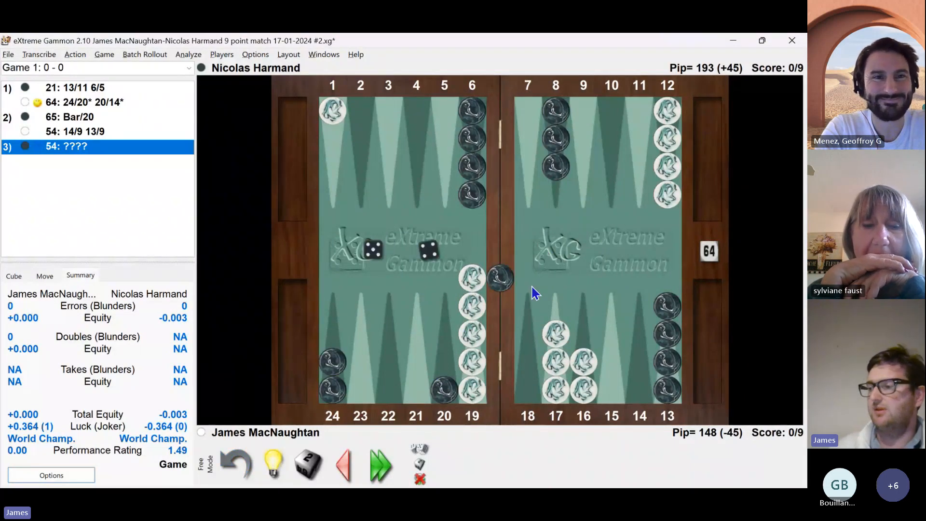
# Try the semicolon form bar/20;24/21 as Black's illegal move in turn 3, and revert the checkers
pyautogui.click(557, 310)
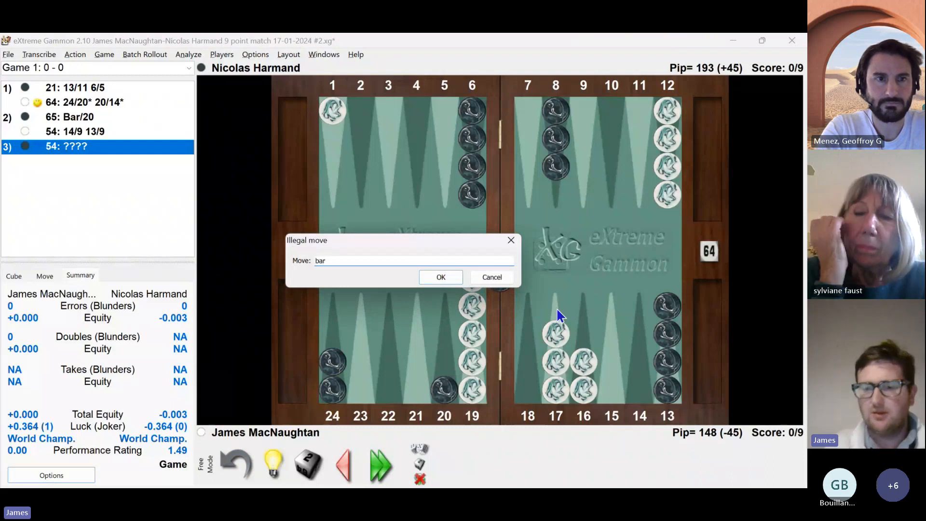
pyautogui.write('bar/20')
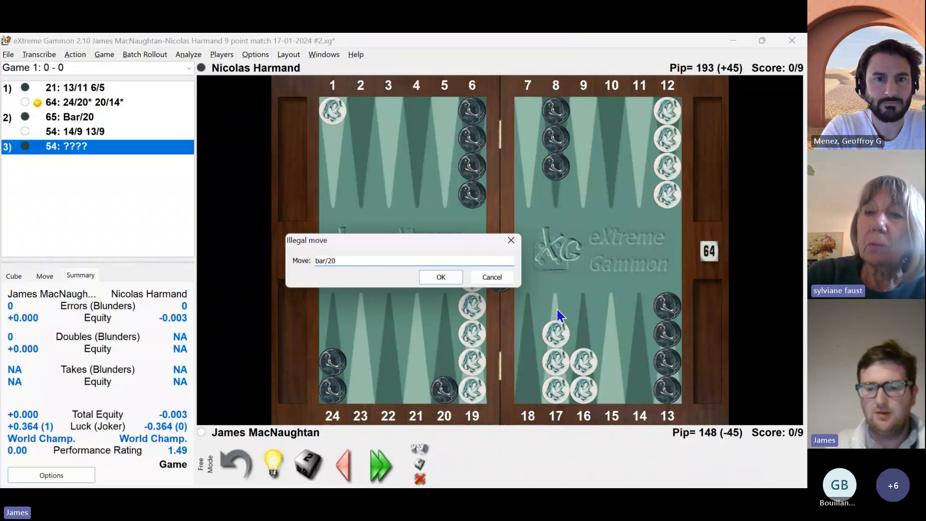
pyautogui.write(';')
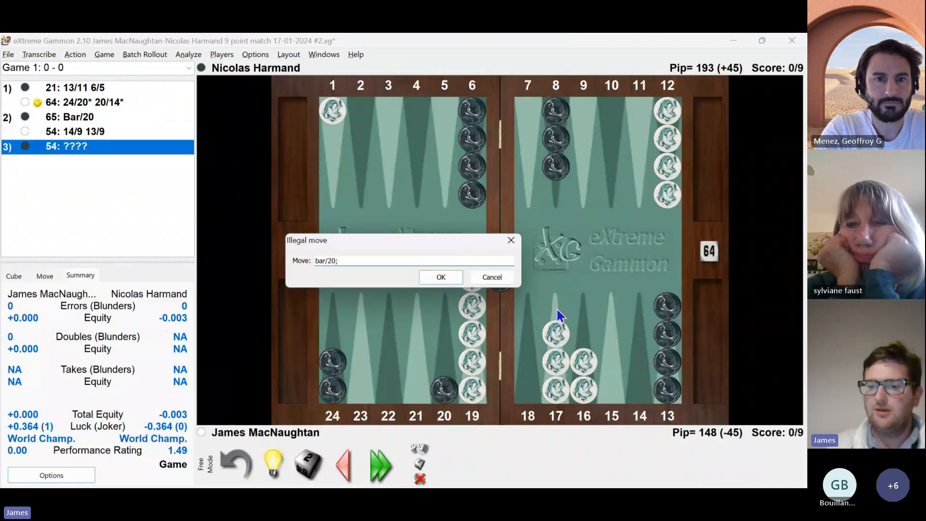
pyautogui.write('24/21')
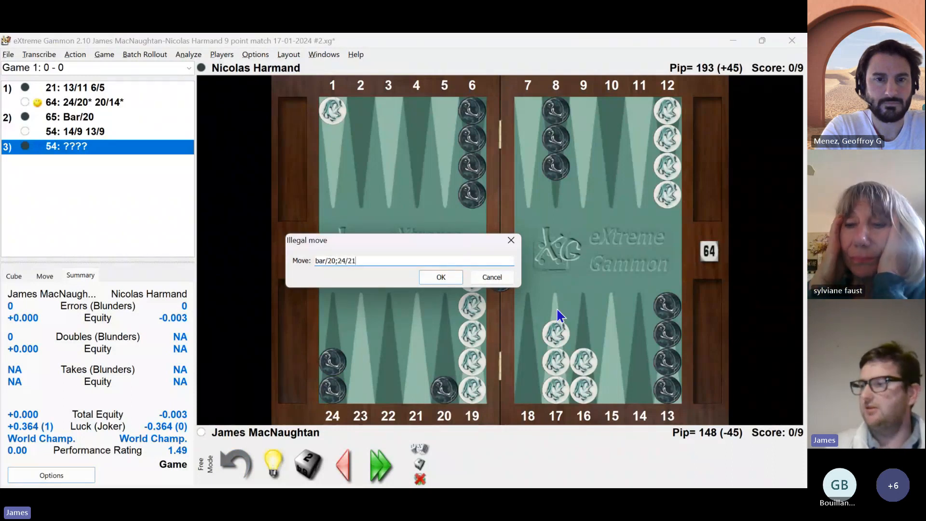
pyautogui.click(447, 282)
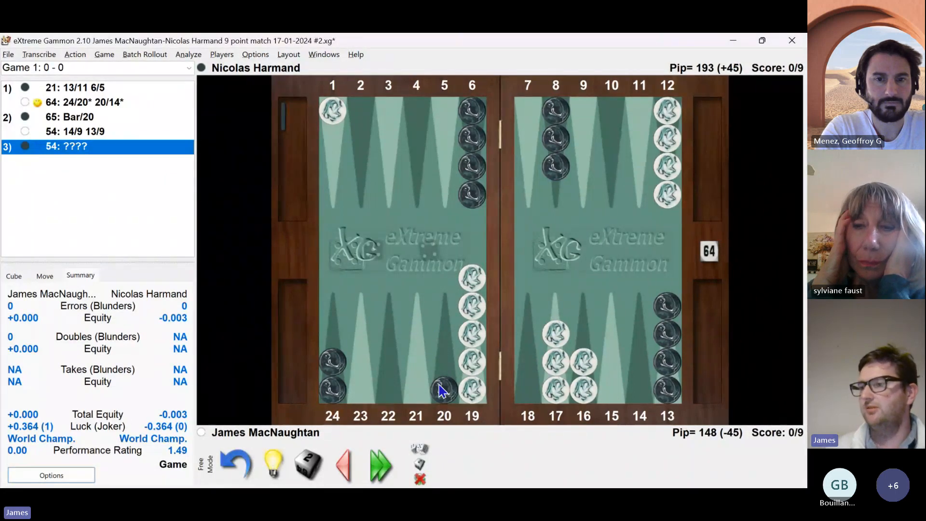
pyautogui.rightClick(398, 337)
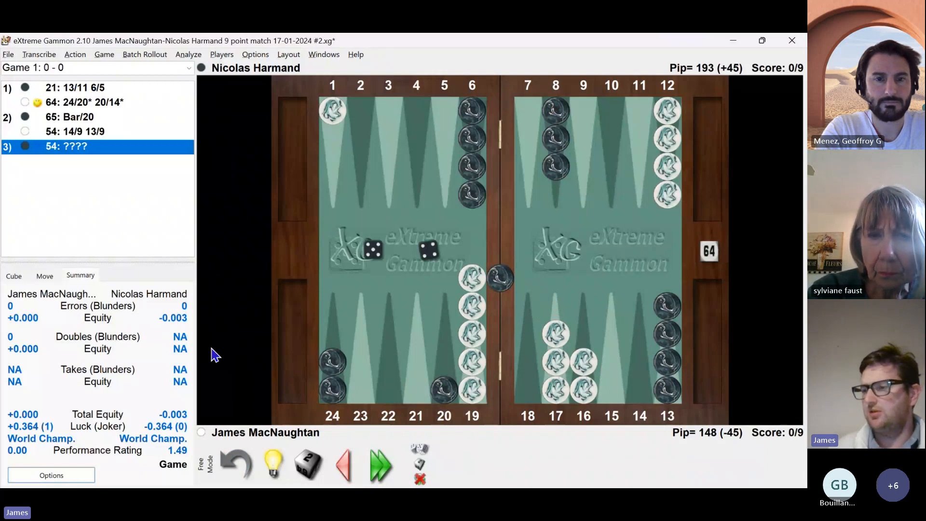
# Request a move hint for Black's 54 in turn 3 and look through the cube and move analysis
pyautogui.click(175, 465)
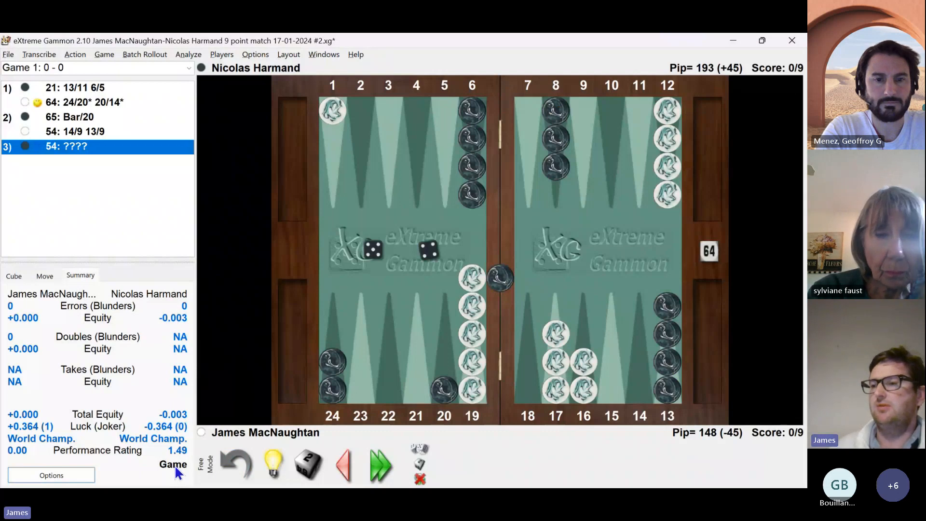
pyautogui.click(37, 277)
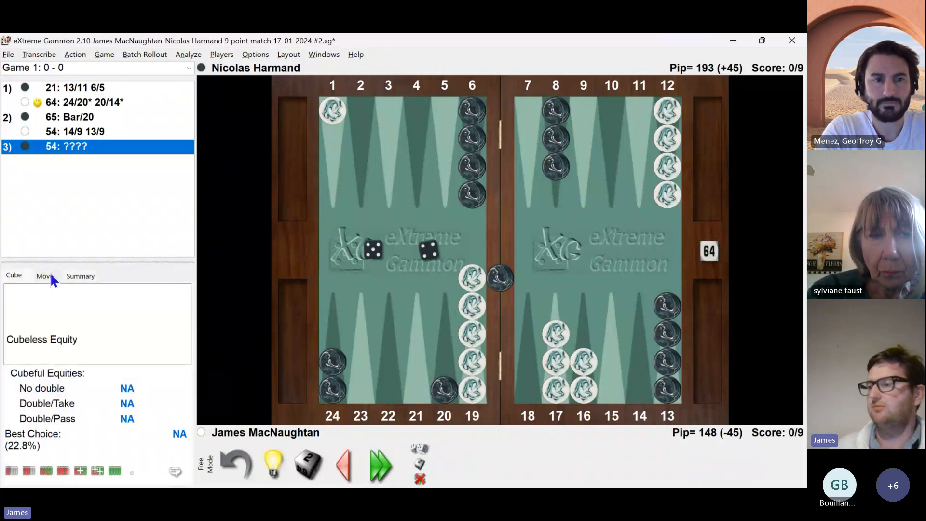
pyautogui.click(50, 275)
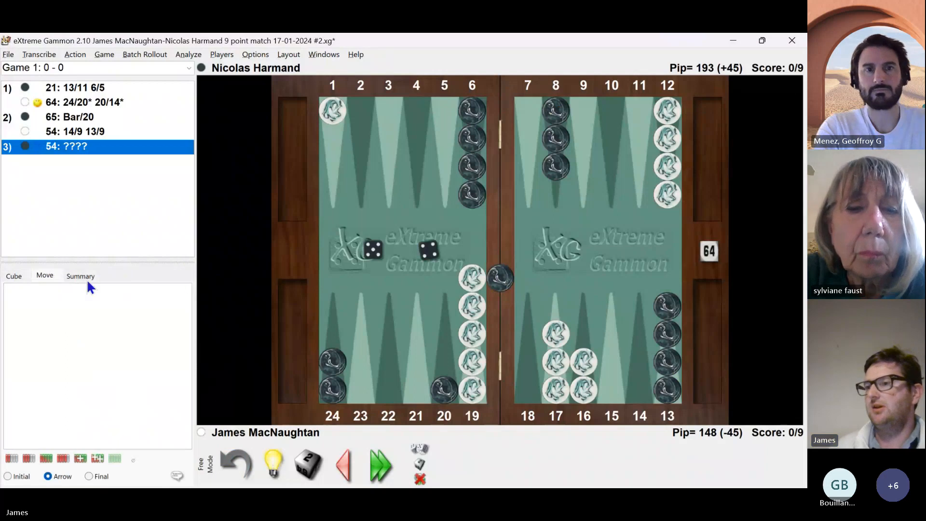
pyautogui.click(273, 458)
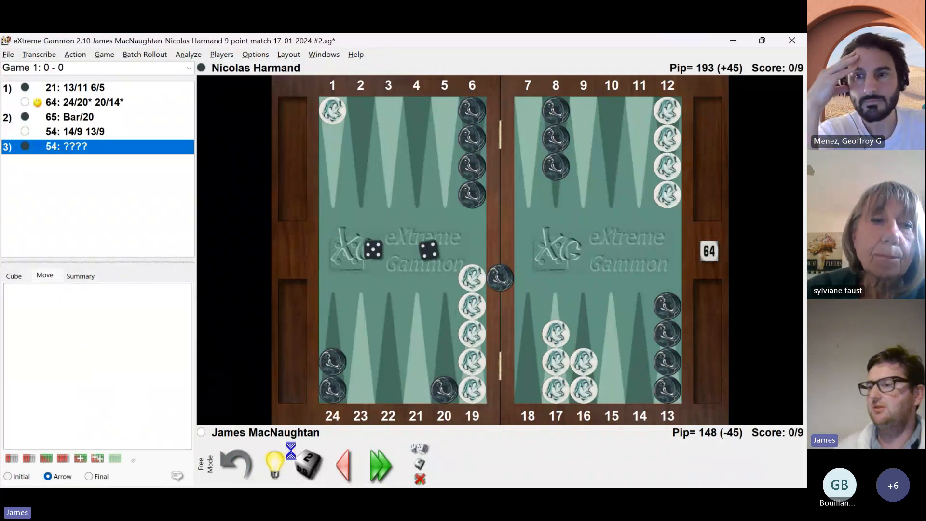
pyautogui.click(14, 276)
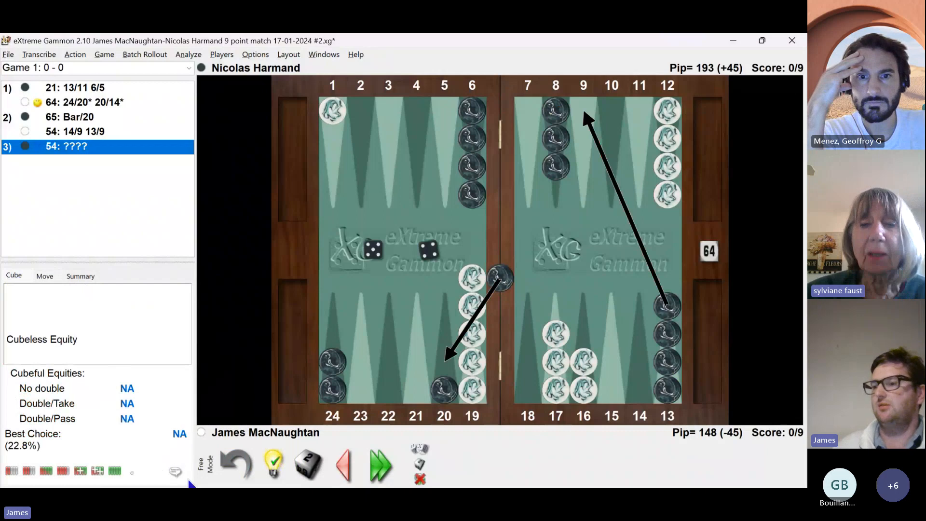
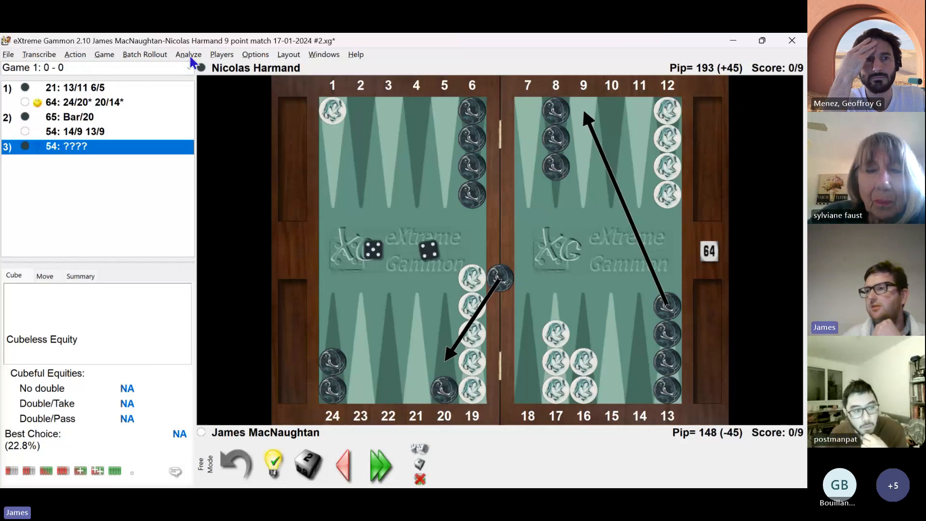
# Show the Board only layout and switch the window to the Mini layout
pyautogui.click(289, 56)
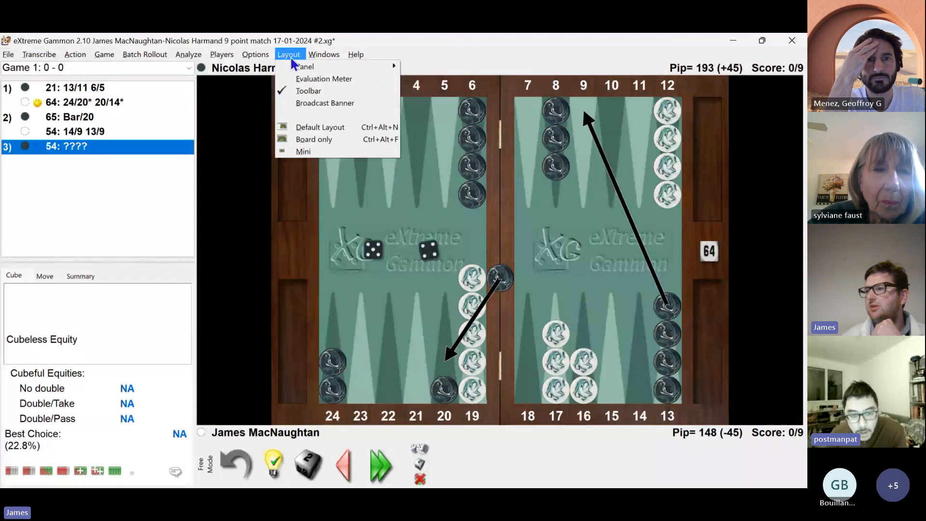
pyautogui.click(314, 140)
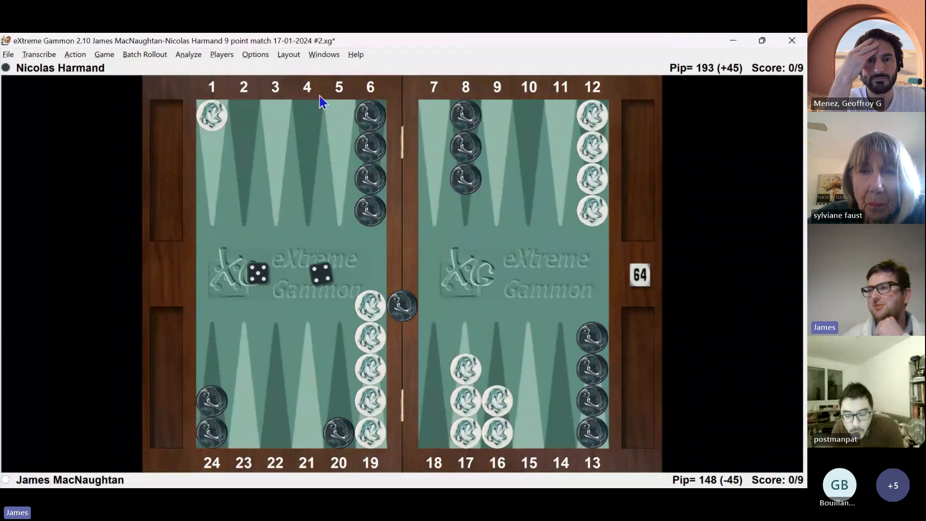
pyautogui.click(288, 54)
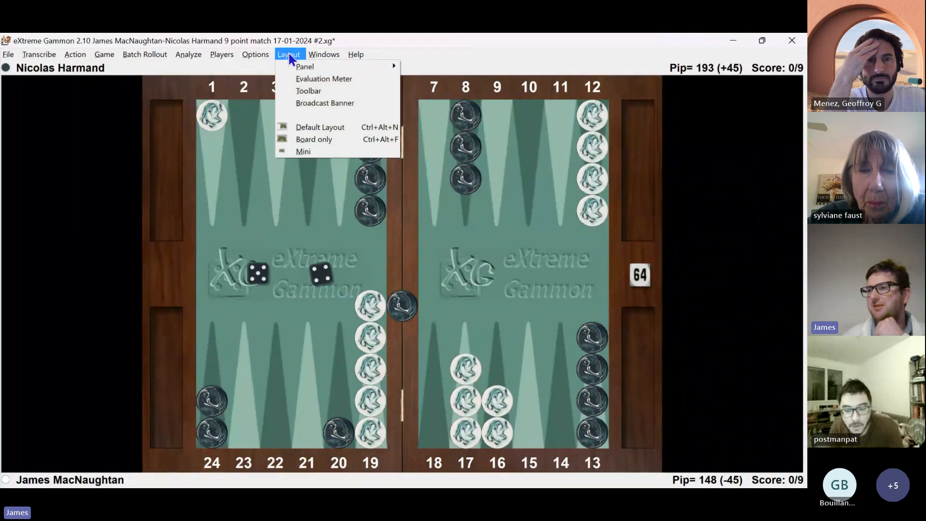
pyautogui.click(343, 150)
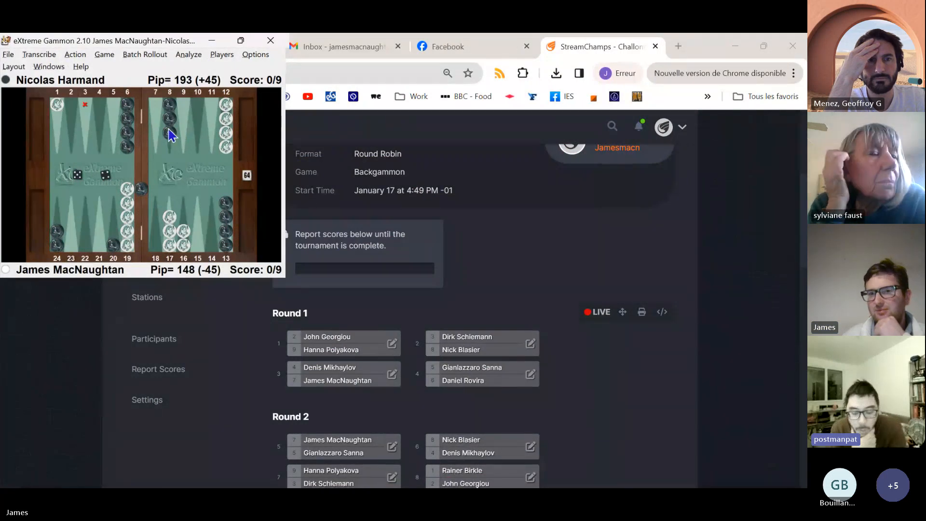
pyautogui.click(158, 52)
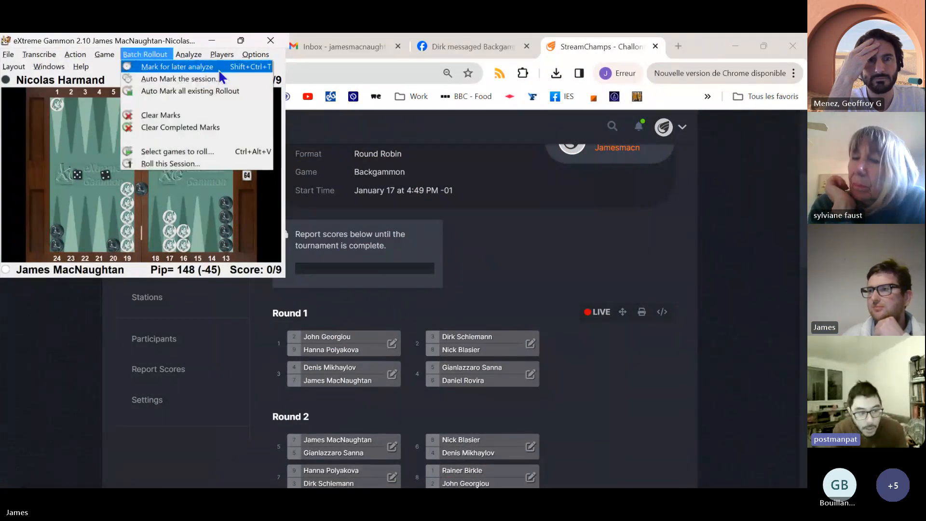
pyautogui.click(103, 200)
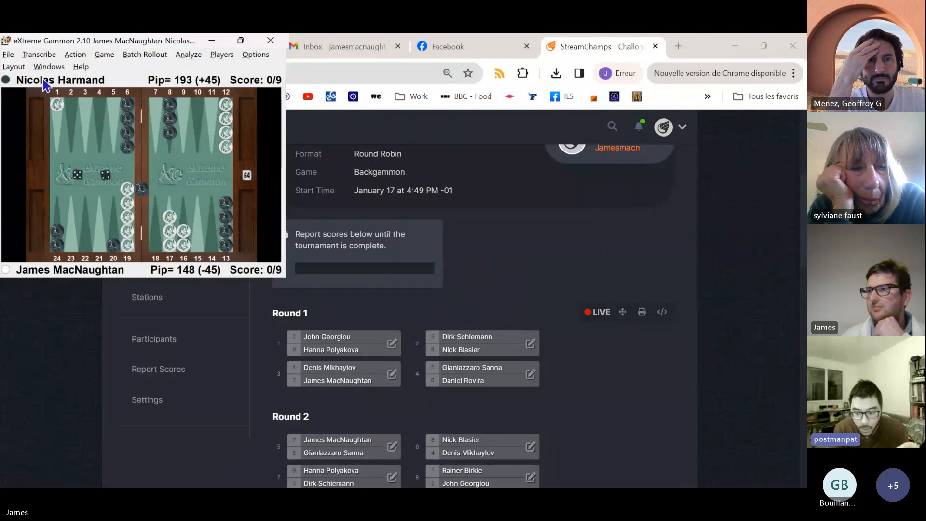
# Restore the default window layout and switch to the Board only layout
pyautogui.click(20, 68)
pyautogui.click(45, 139)
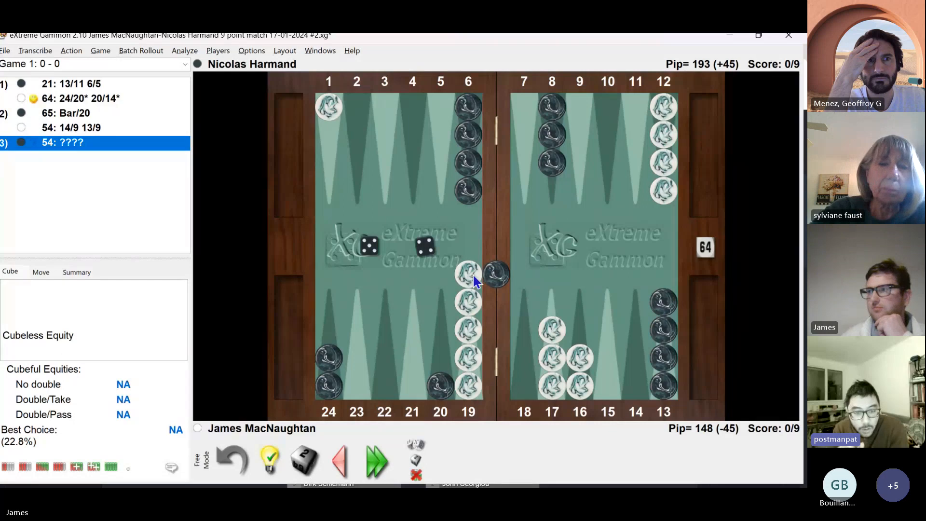
pyautogui.click(284, 50)
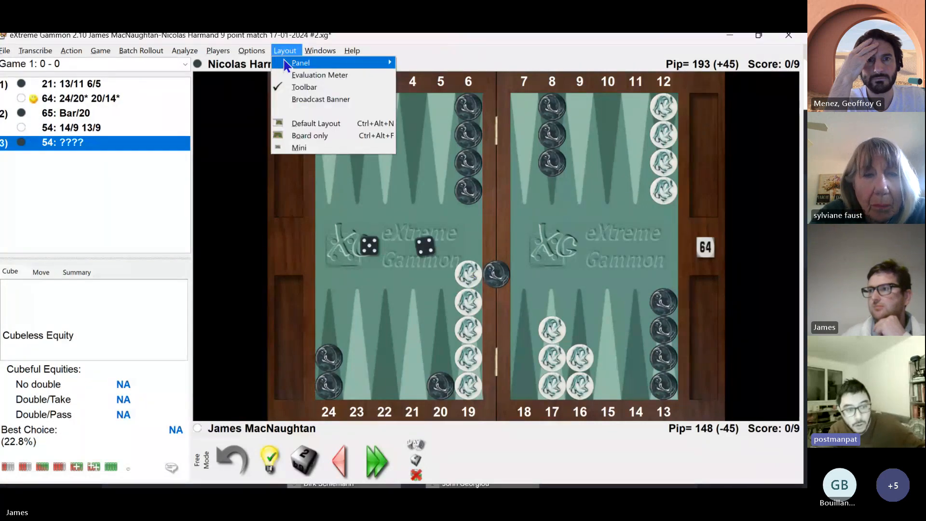
pyautogui.click(305, 137)
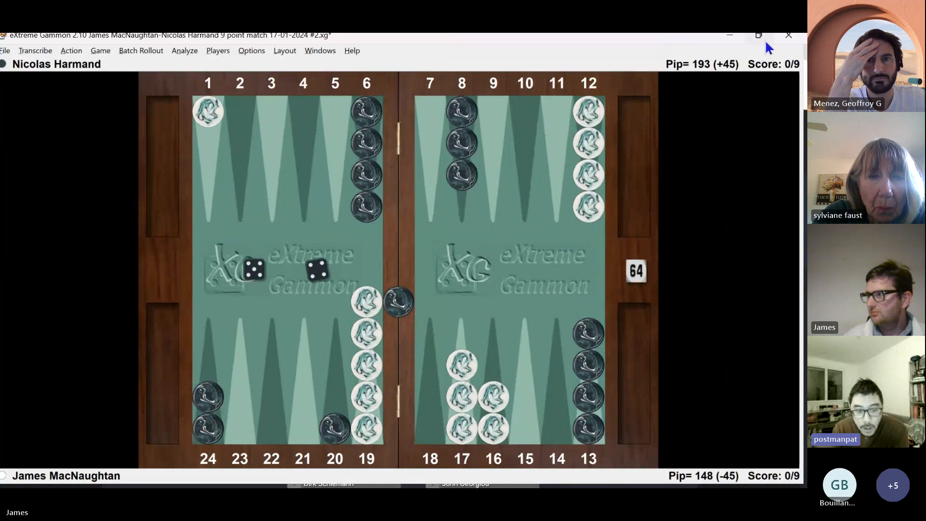
# Shrink and reposition the board-only window, and bring it back to full size with the Default Layout
pyautogui.click(759, 36)
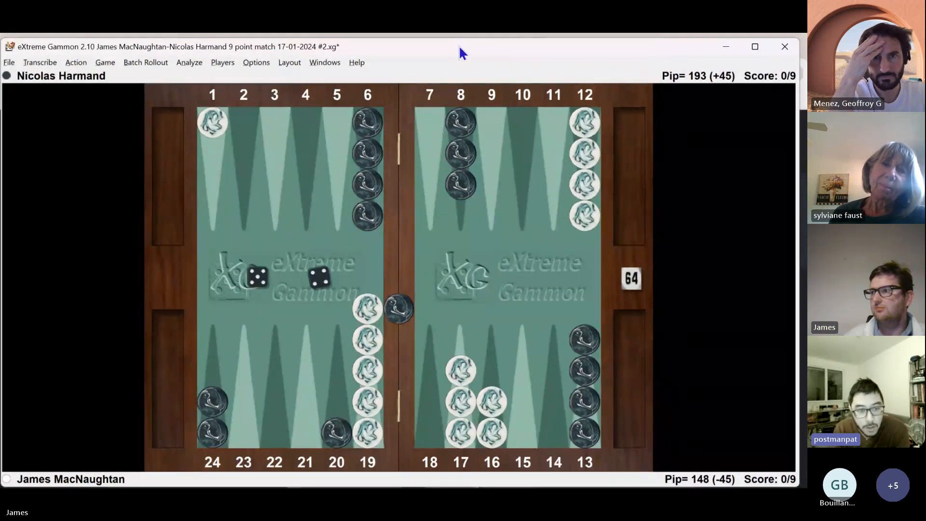
pyautogui.moveTo(460, 48); pyautogui.dragTo(474, 47)
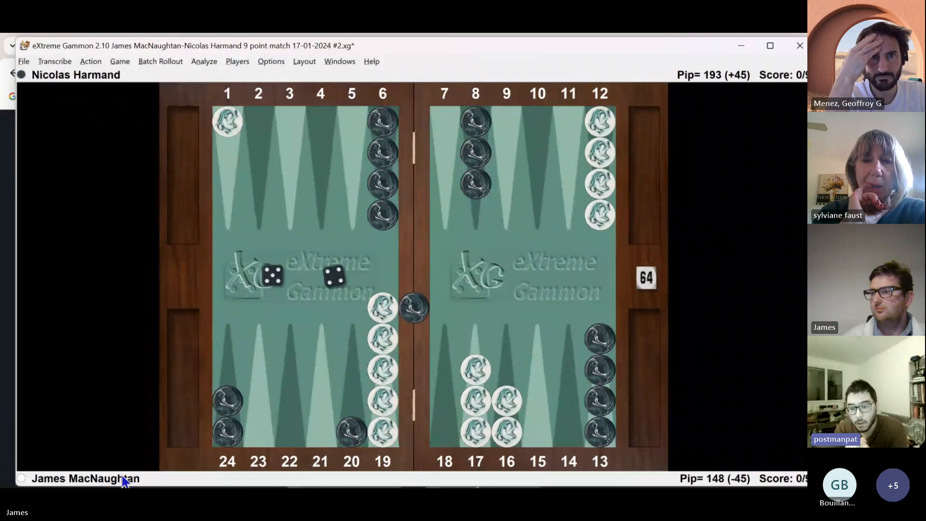
pyautogui.moveTo(17, 382); pyautogui.dragTo(221, 382)
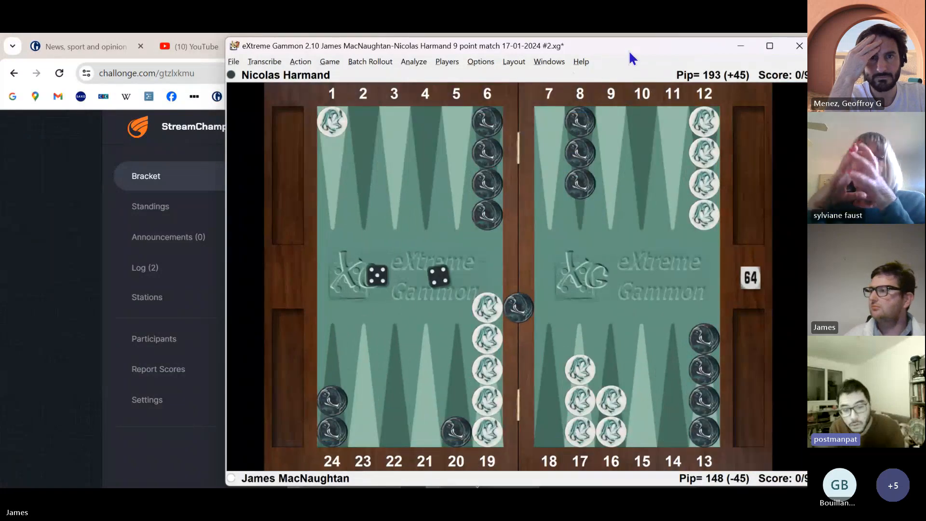
pyautogui.moveTo(629, 49); pyautogui.dragTo(611, 59)
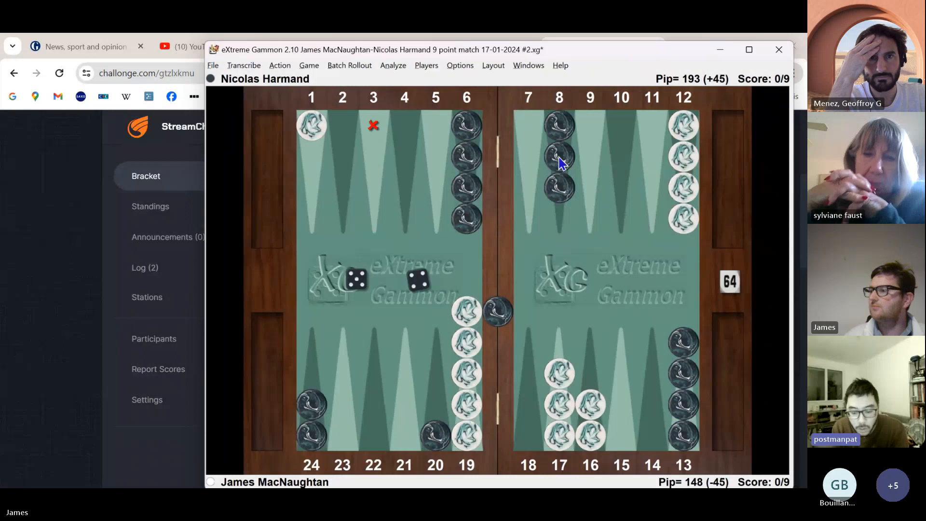
pyautogui.click(750, 50)
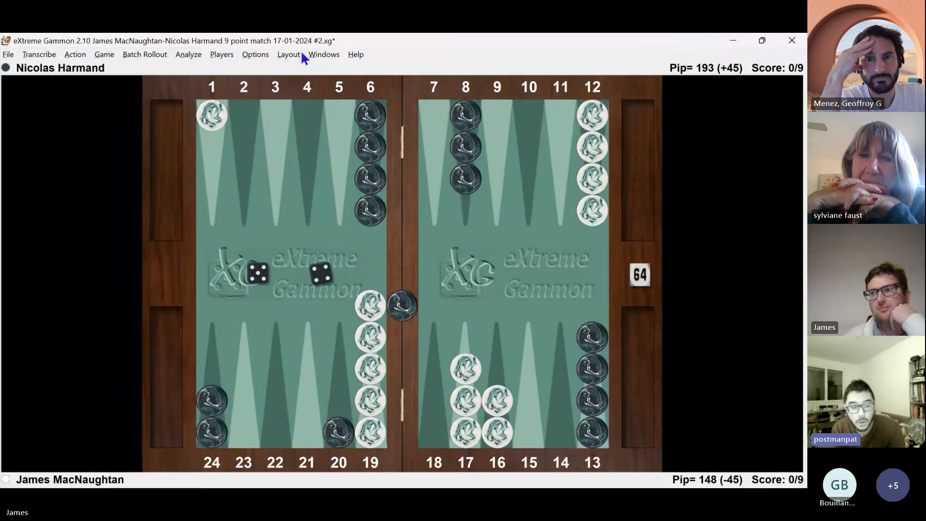
pyautogui.click(288, 55)
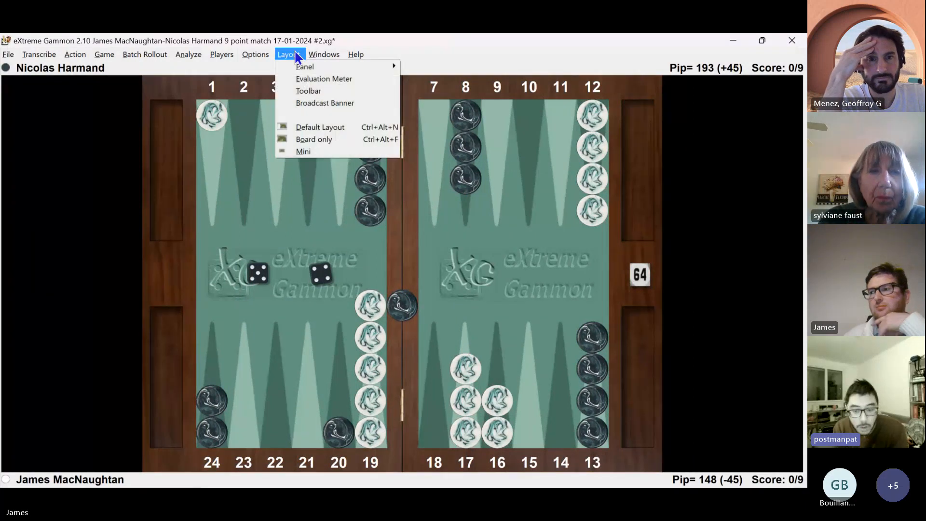
pyautogui.click(332, 129)
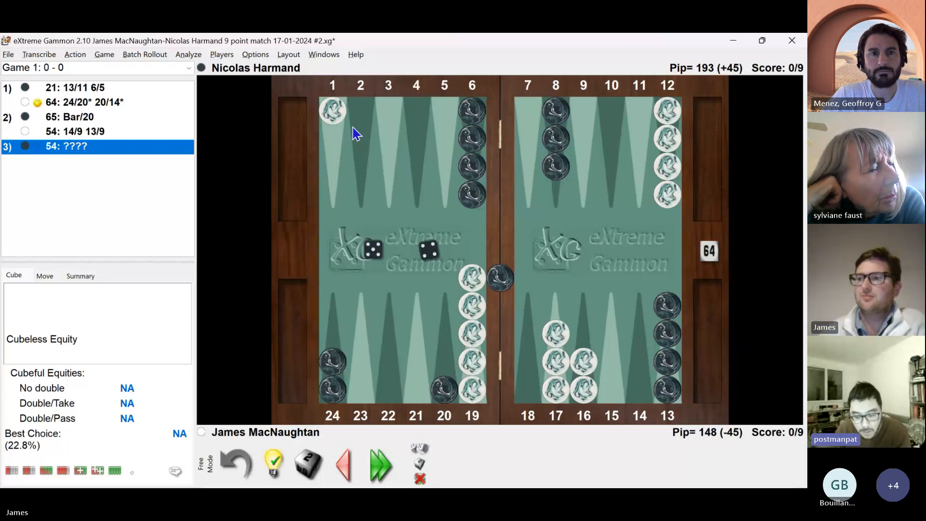
# Open the text-file export of the current position and cancel it without saving
pyautogui.click(14, 56)
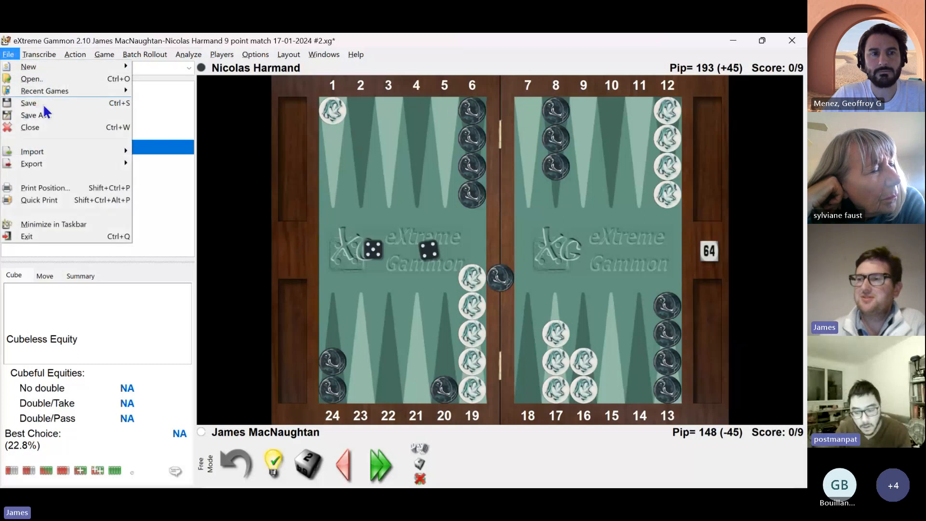
pyautogui.moveTo(72, 163)
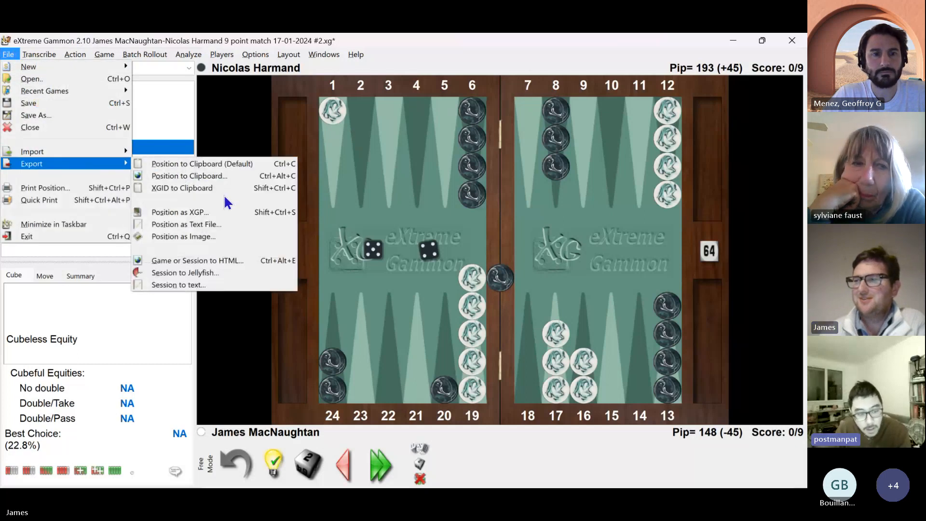
pyautogui.click(237, 225)
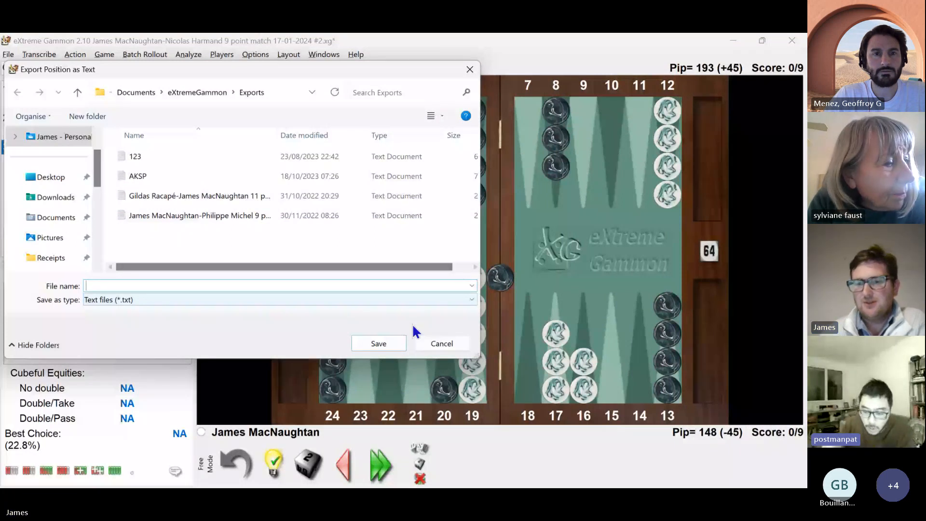
pyautogui.click(442, 343)
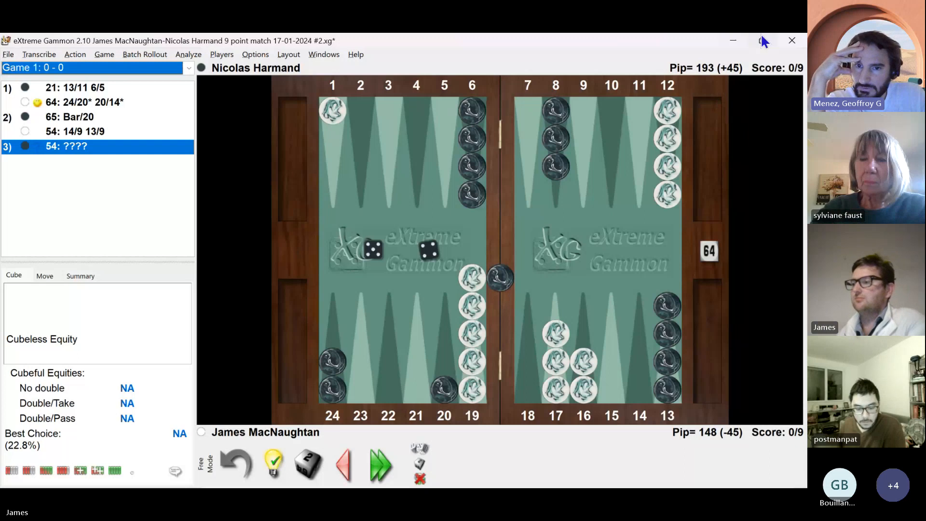
# Close the current match and open the 7 point match dated 18-12-2023 from the recent games
pyautogui.click(550, 236)
pyautogui.click(553, 267)
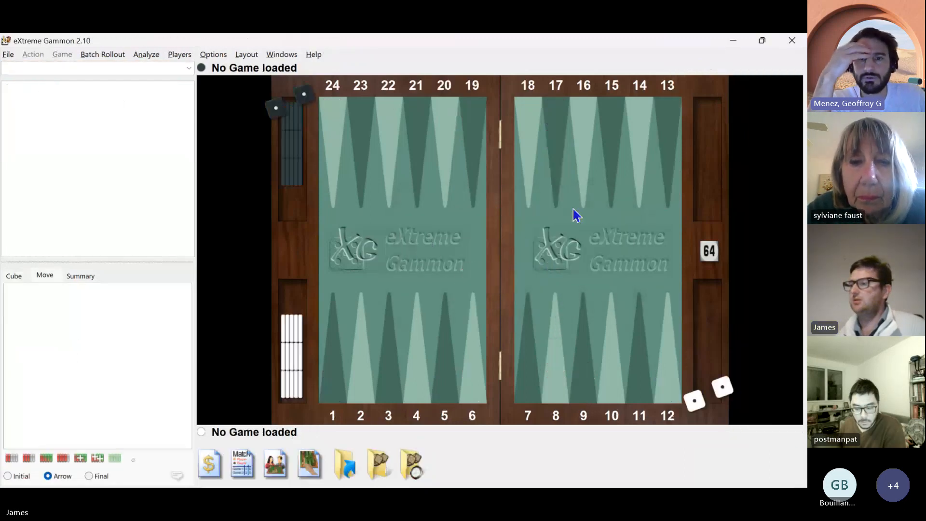
pyautogui.click(8, 52)
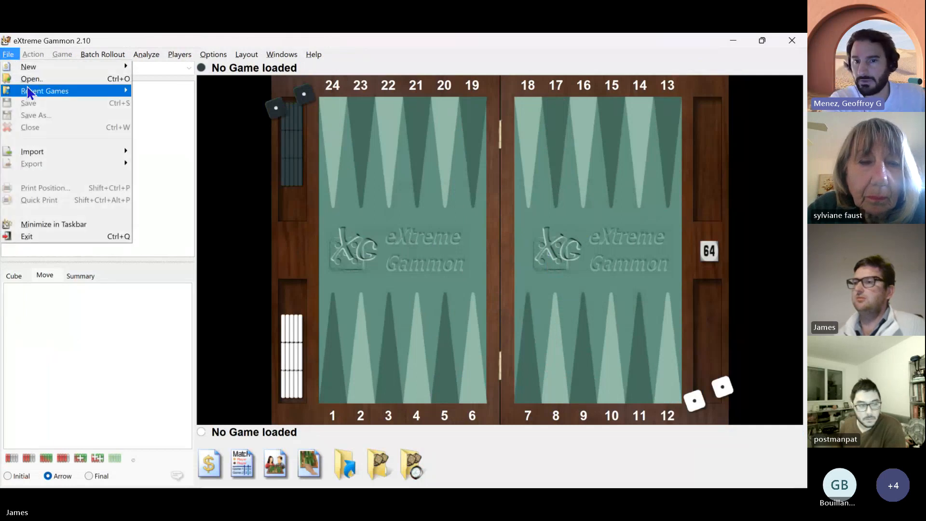
pyautogui.moveTo(29, 91)
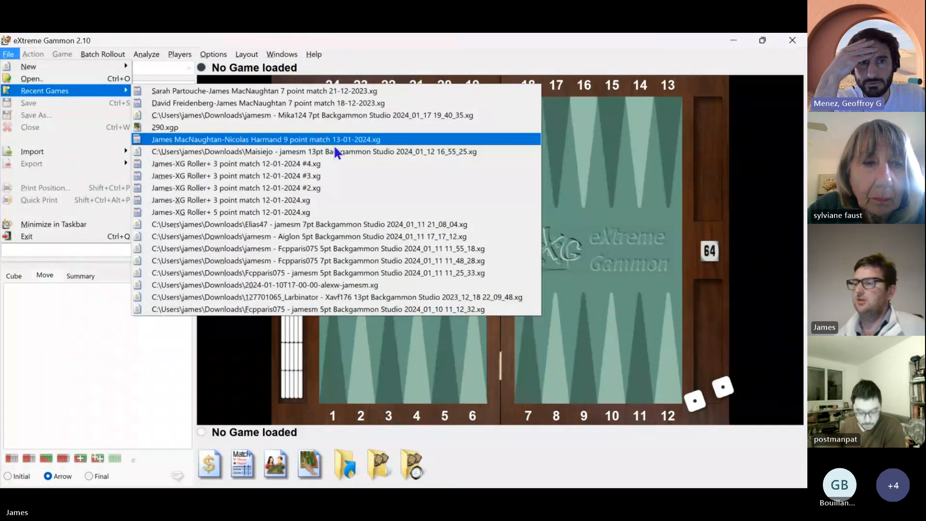
pyautogui.click(360, 103)
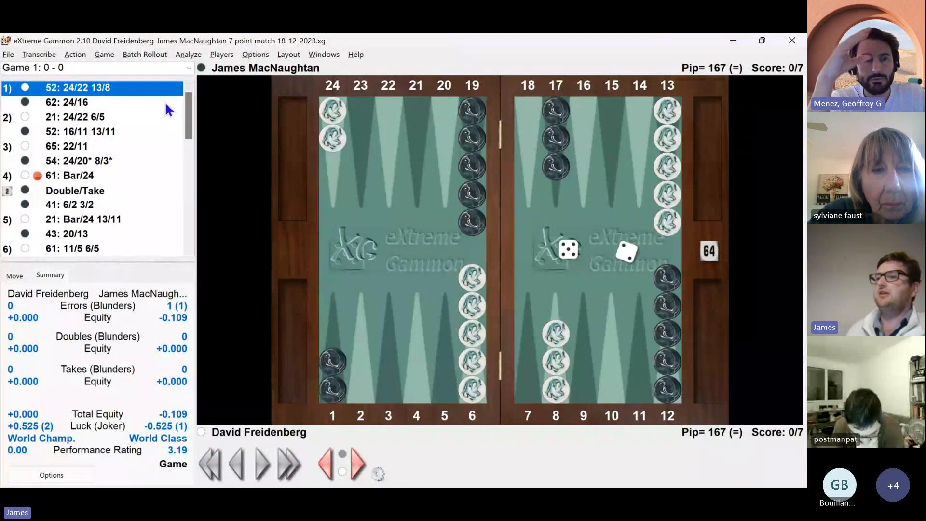
# Look at Black's Double/Take analysis in turn 4 of game 1 and select Black's 33: 11/5(2) move in turn 6
pyautogui.scroll(-1, 165, 101)
pyautogui.scroll(-1, 153, 140)
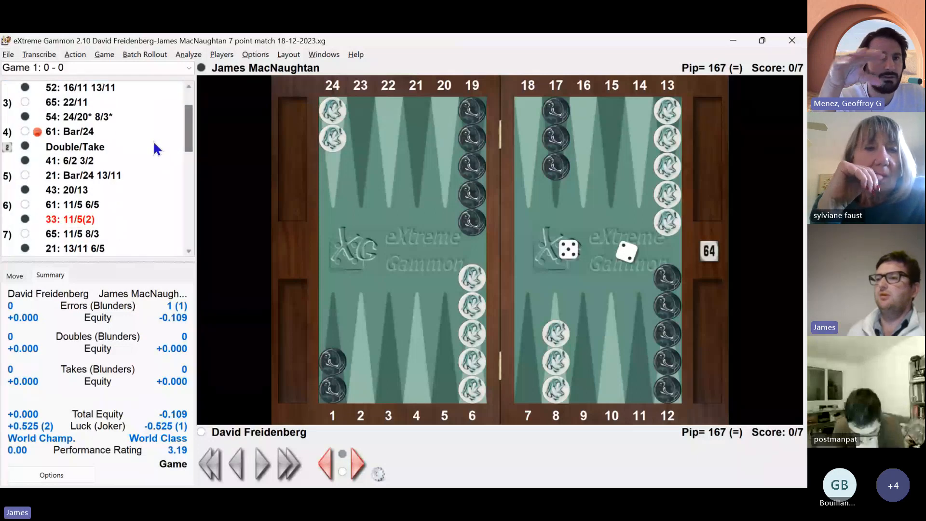
pyautogui.click(153, 143)
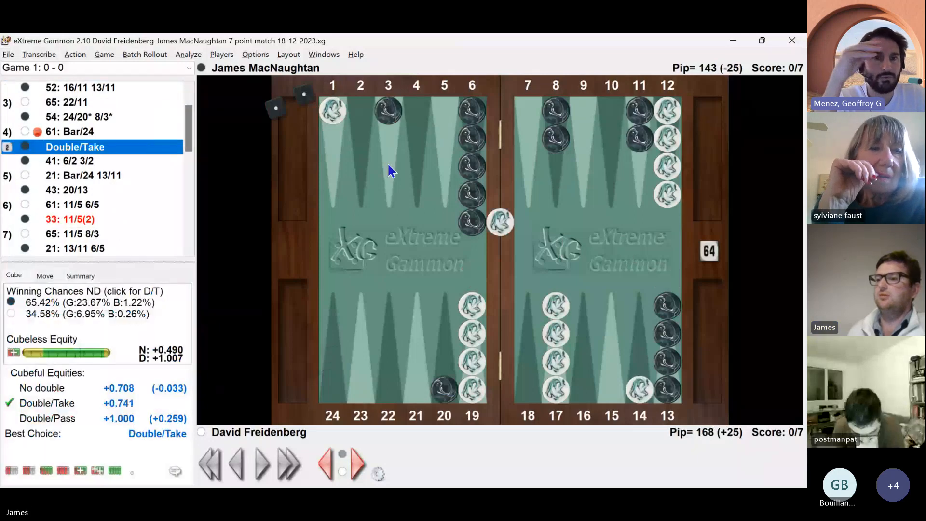
pyautogui.click(189, 55)
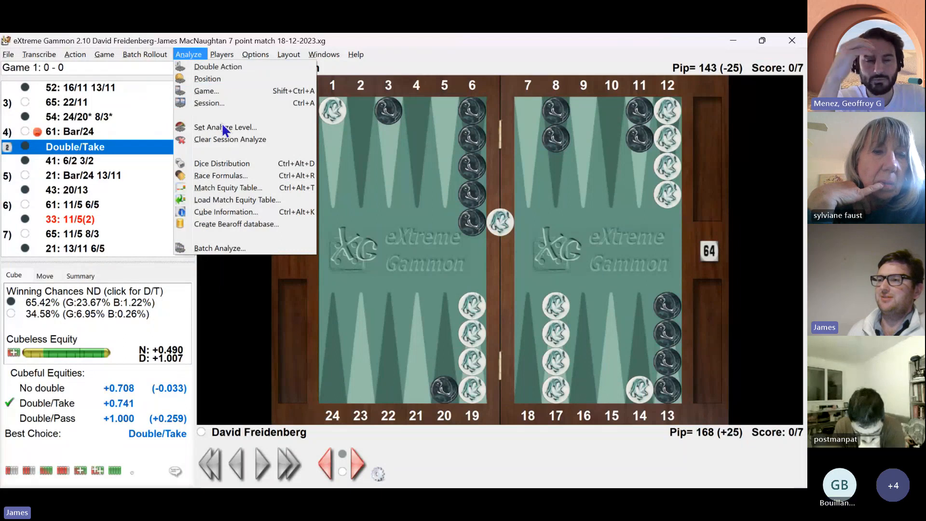
pyautogui.click(108, 141)
pyautogui.click(100, 217)
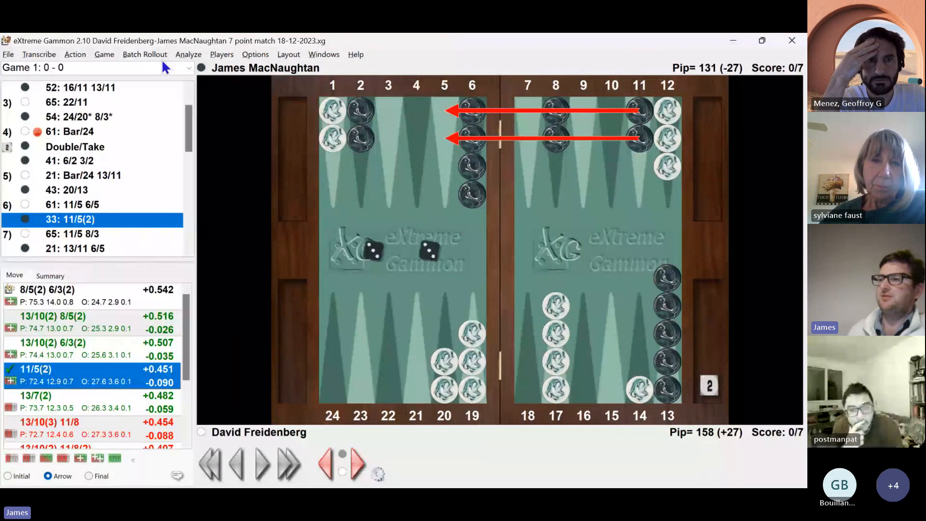
# View the dice distribution graph for Black's 33 in turn 6, and check the neighbouring 65 and 61 moves before returning to the 33
pyautogui.click(195, 58)
pyautogui.click(319, 240)
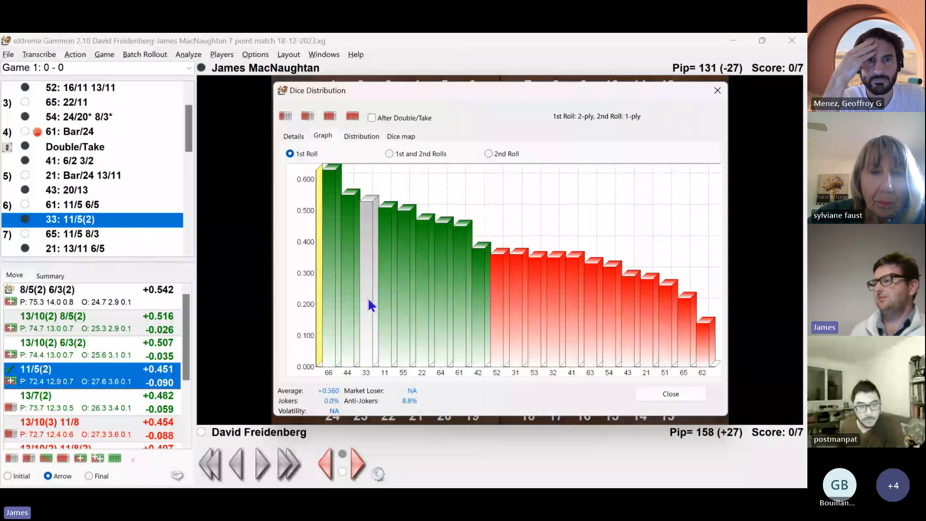
pyautogui.click(103, 235)
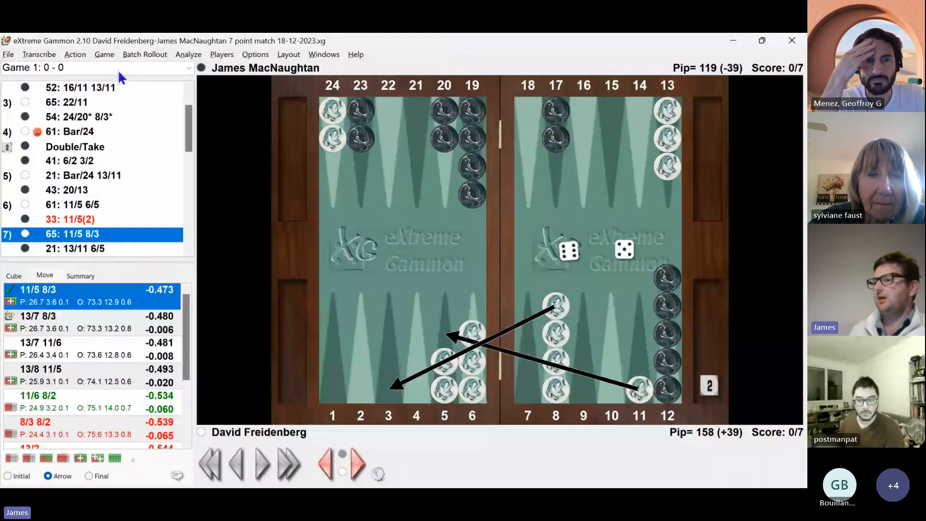
pyautogui.click(86, 210)
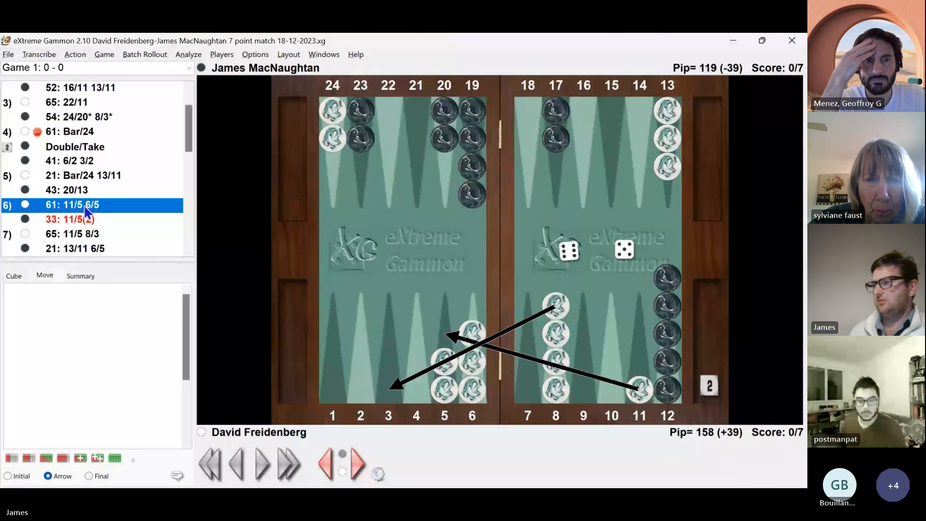
pyautogui.click(132, 221)
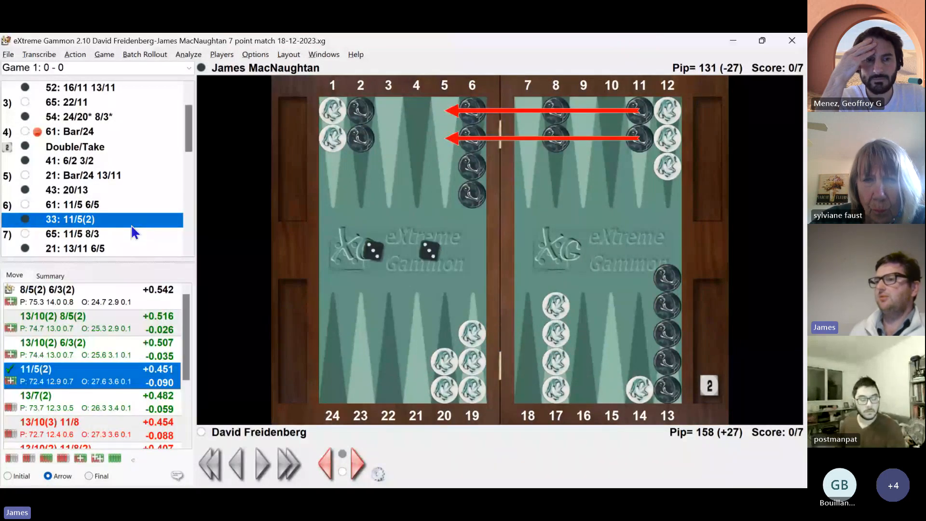
# Review the dice distribution for Black's 33 as a graph, a distribution chart and a dice map
pyautogui.click(188, 54)
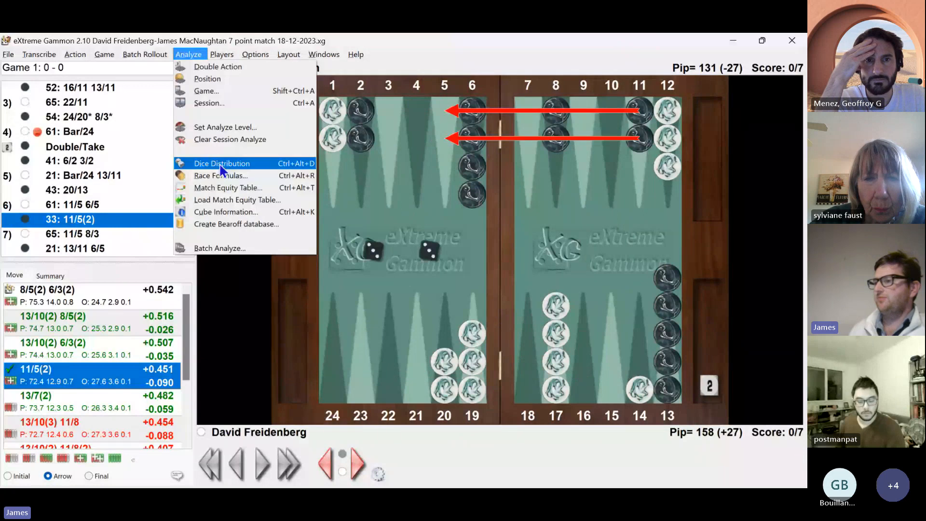
pyautogui.click(219, 164)
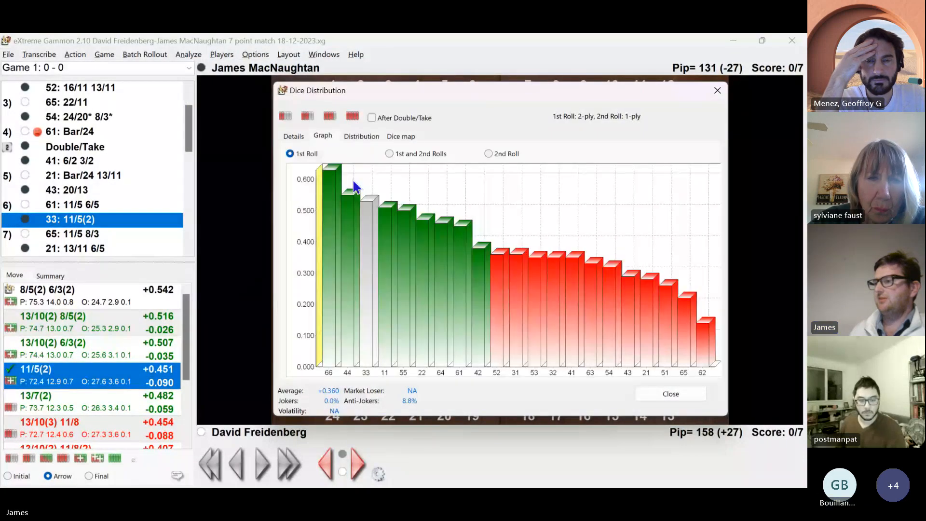
pyautogui.click(361, 136)
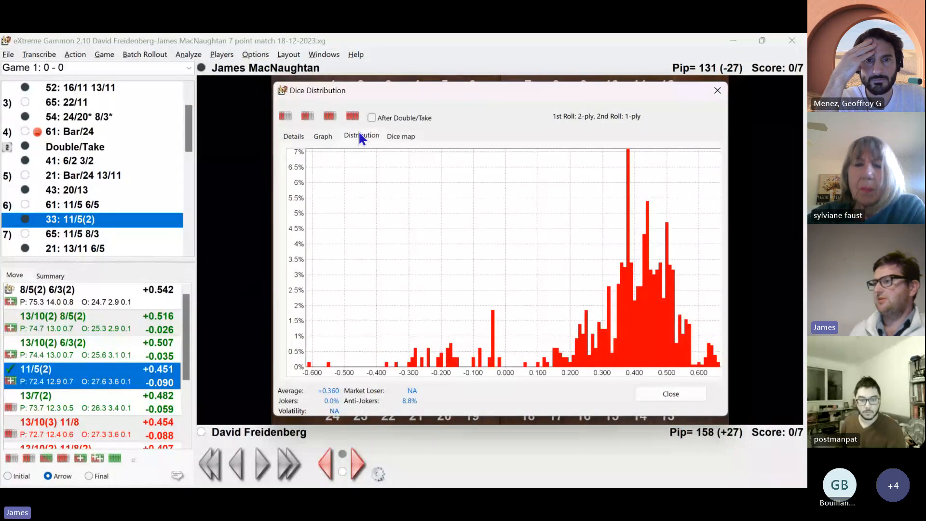
pyautogui.click(390, 137)
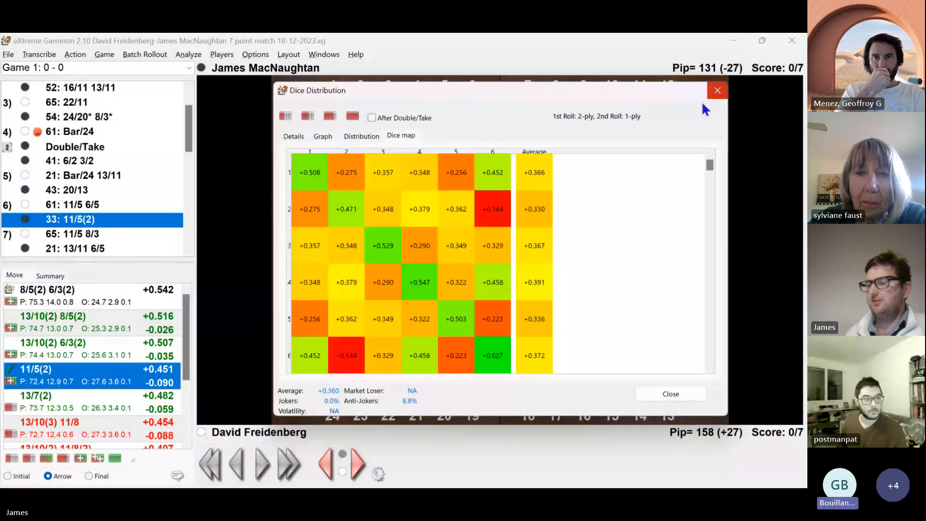
pyautogui.click(717, 90)
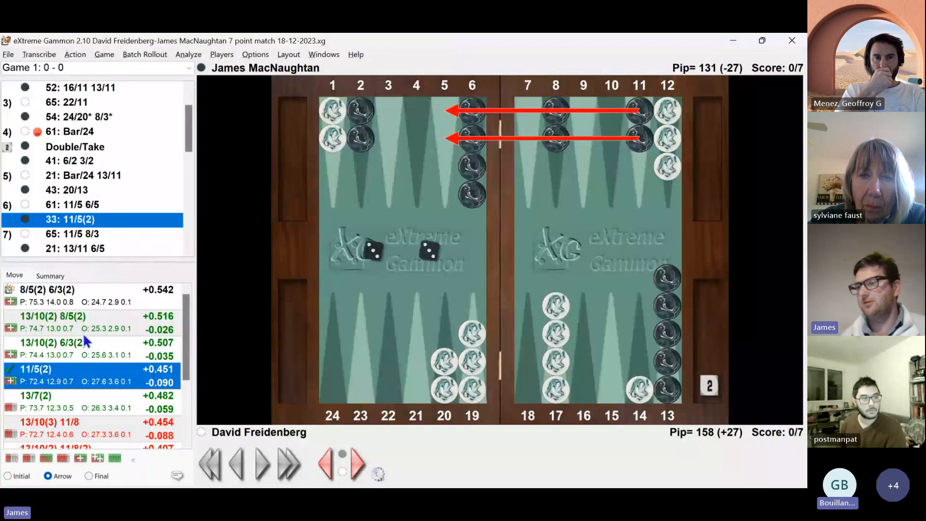
# Select 8/5(2) 6/3(2) alongside 11/5(2) for Black's 33 and view the dice map in the dice distribution
pyautogui.click(128, 288)
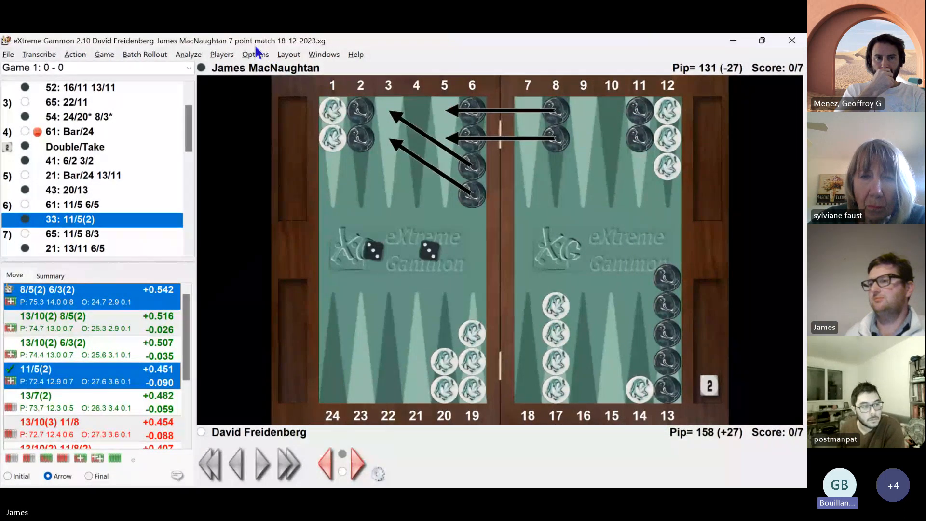
pyautogui.click(195, 57)
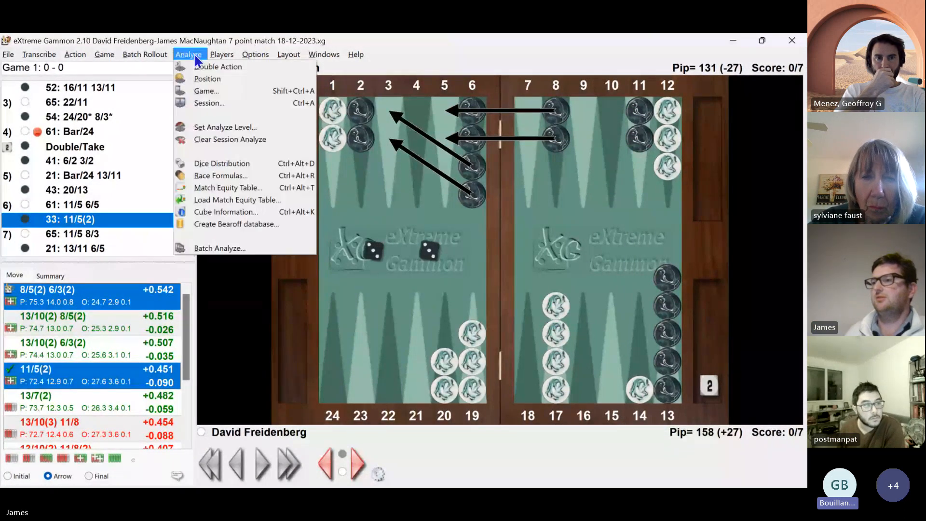
pyautogui.click(224, 164)
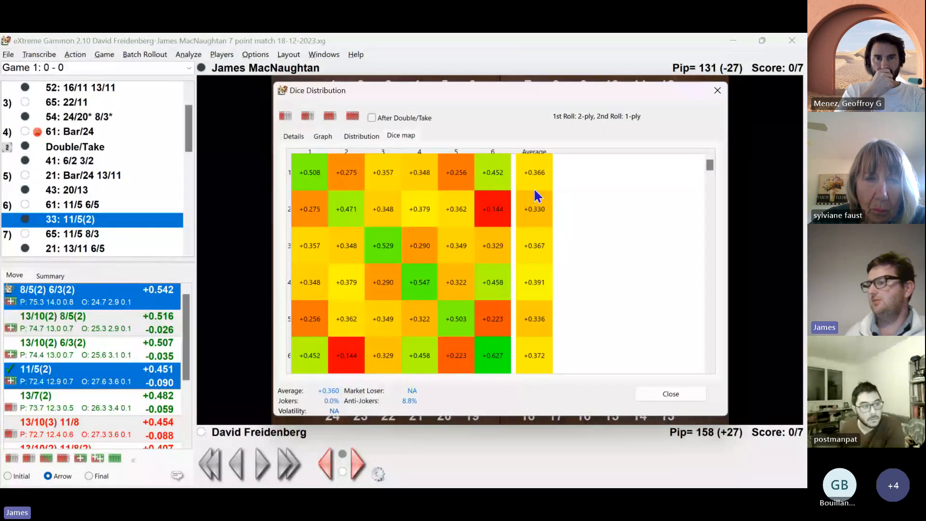
pyautogui.moveTo(539, 94); pyautogui.dragTo(492, 95)
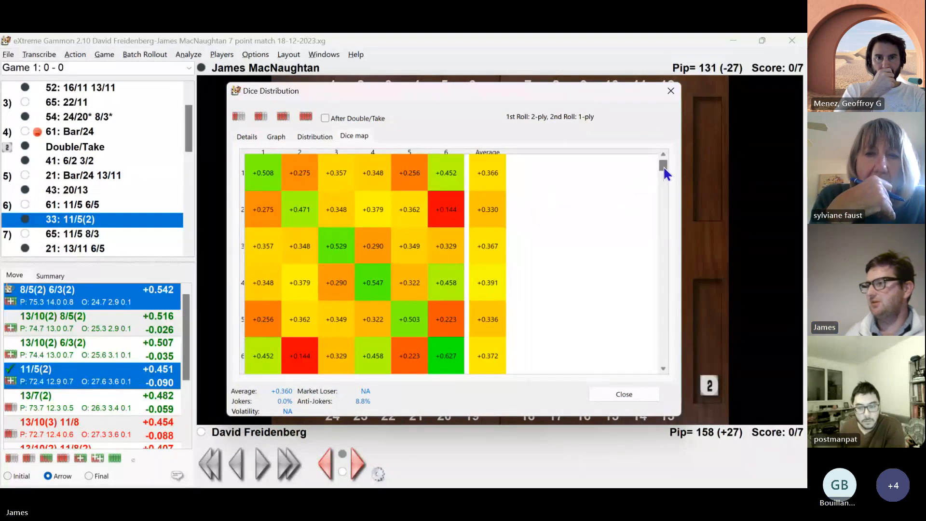
pyautogui.moveTo(572, 92); pyautogui.dragTo(637, 93)
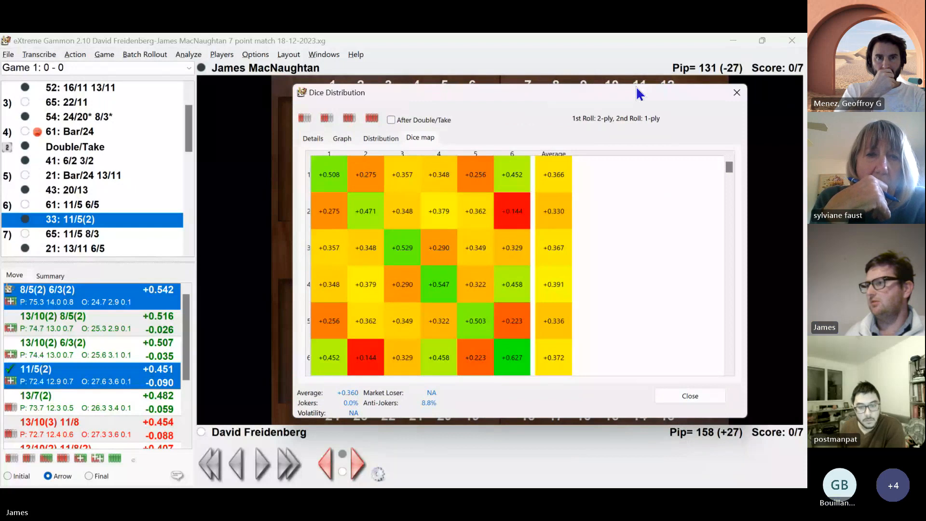
pyautogui.moveTo(639, 91); pyautogui.dragTo(630, 93)
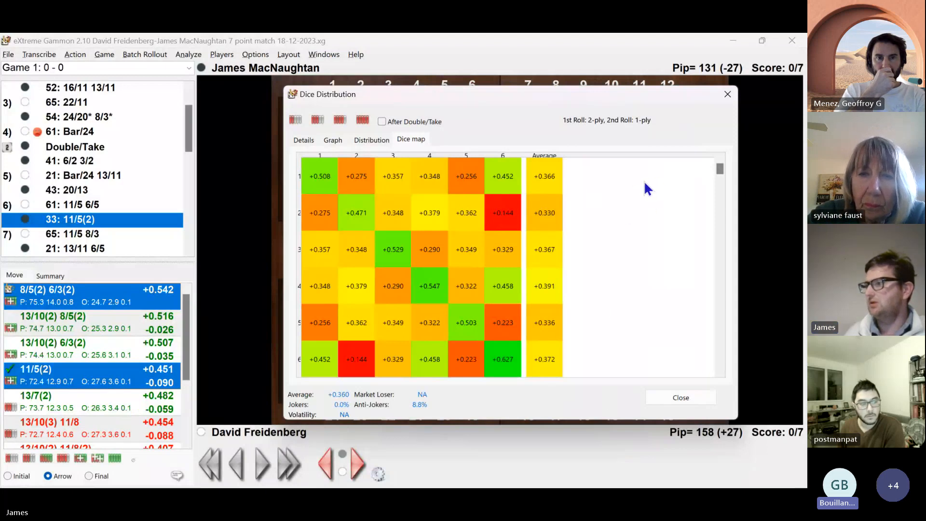
# Check the distribution chart, the flat roll details and the dice map for Black's 33, and close the dice distribution
pyautogui.click(374, 139)
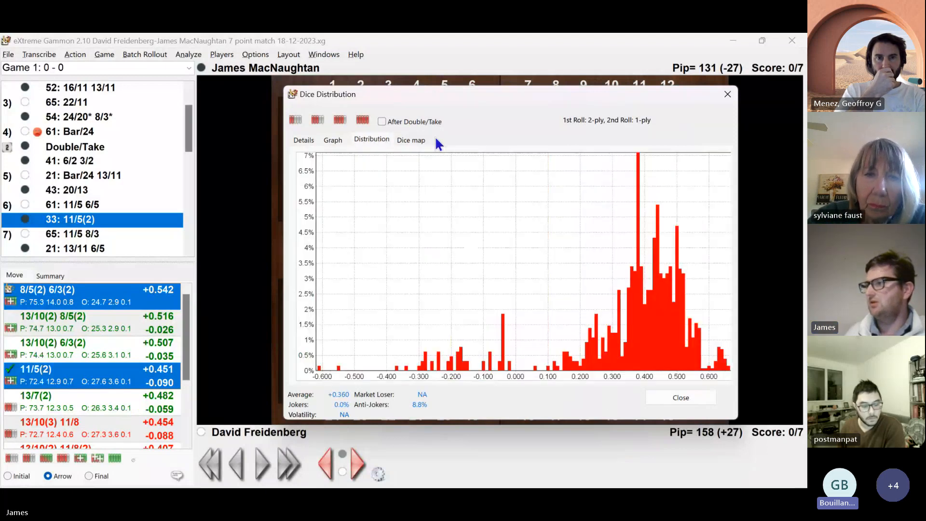
pyautogui.click(314, 140)
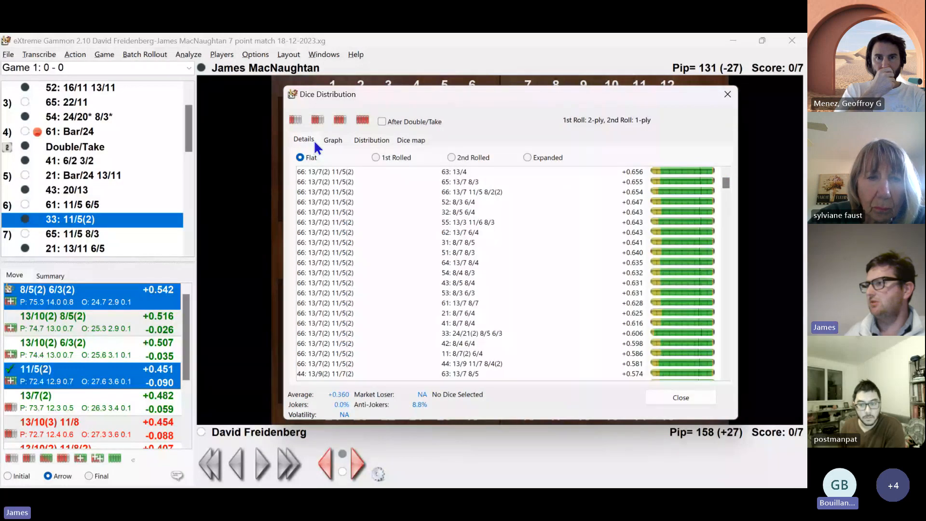
pyautogui.click(411, 140)
pyautogui.moveTo(518, 98); pyautogui.dragTo(539, 86)
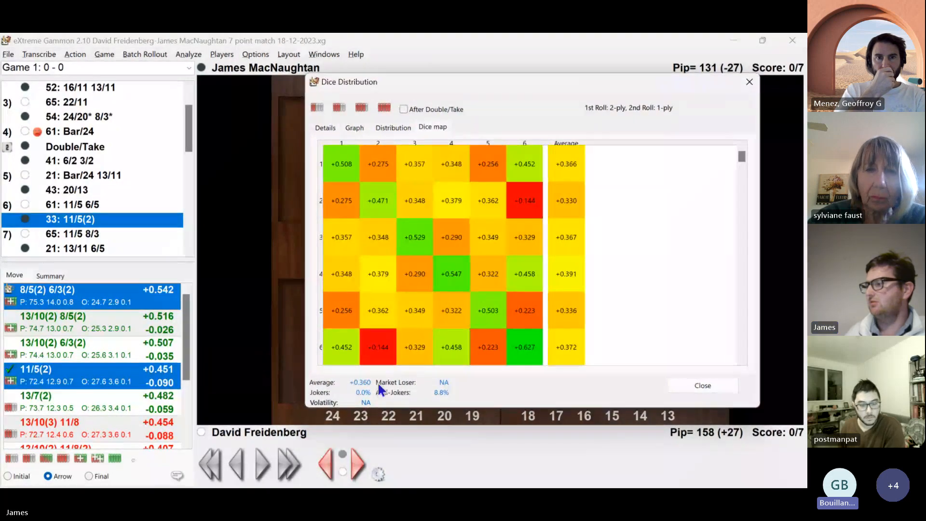
pyautogui.click(684, 383)
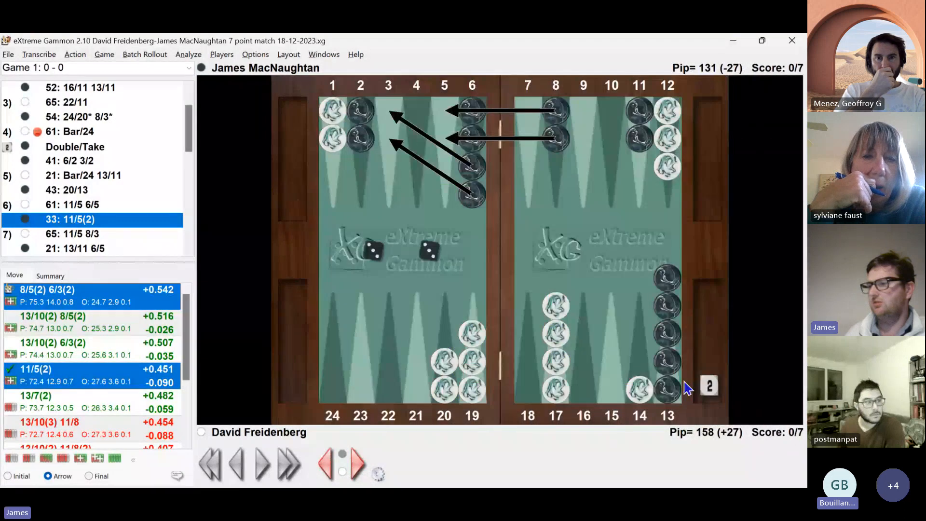
# Select the candidate moves 8/5(2) 6/3(2) and 13/10(2) 8/5(2) together and examine the dice map in the dice distribution
pyautogui.click(116, 349)
pyautogui.moveTo(114, 295); pyautogui.dragTo(117, 320)
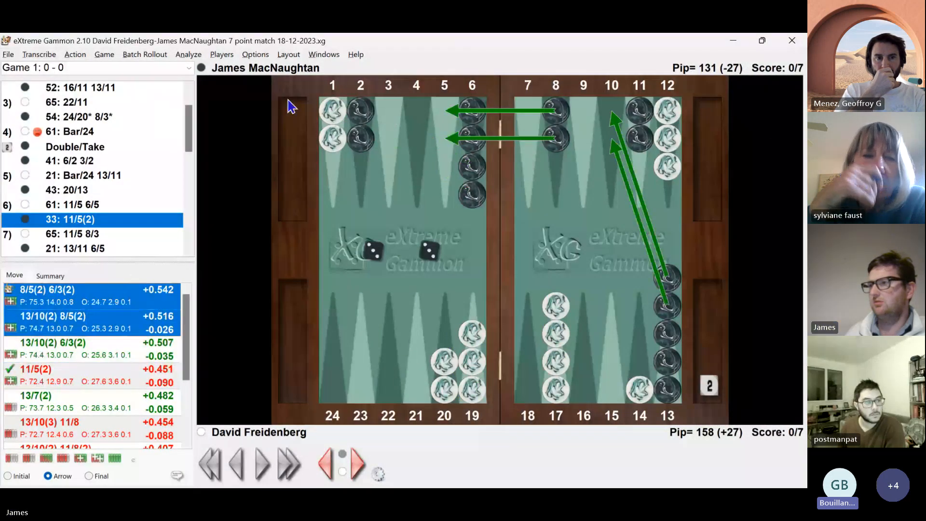
pyautogui.click(198, 50)
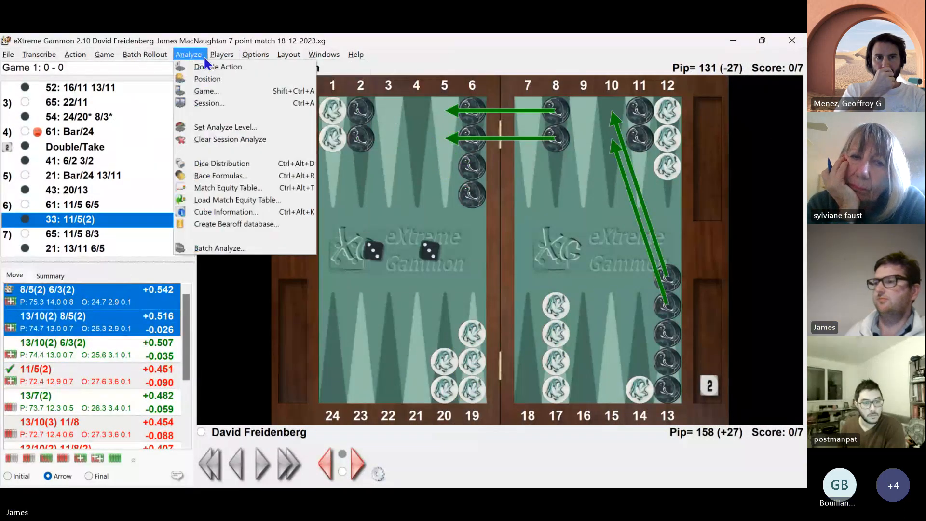
pyautogui.click(212, 163)
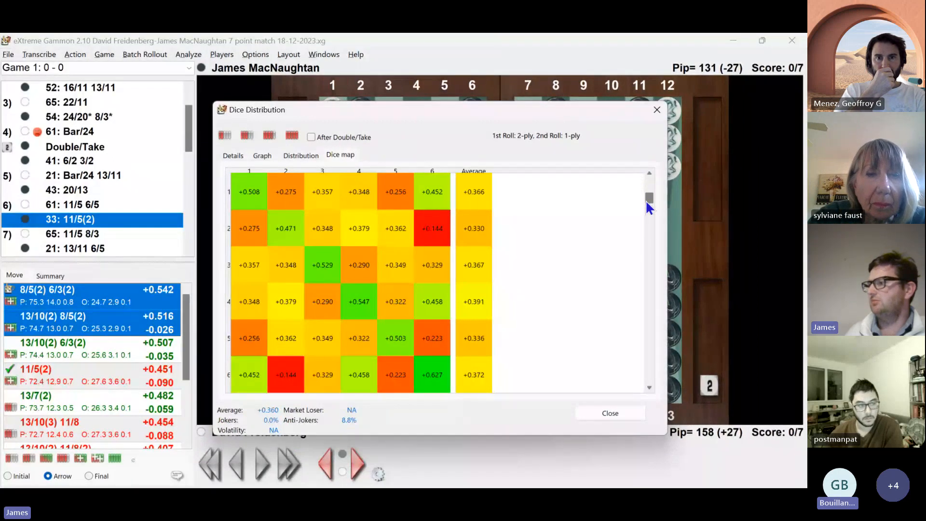
pyautogui.moveTo(645, 200); pyautogui.dragTo(645, 236)
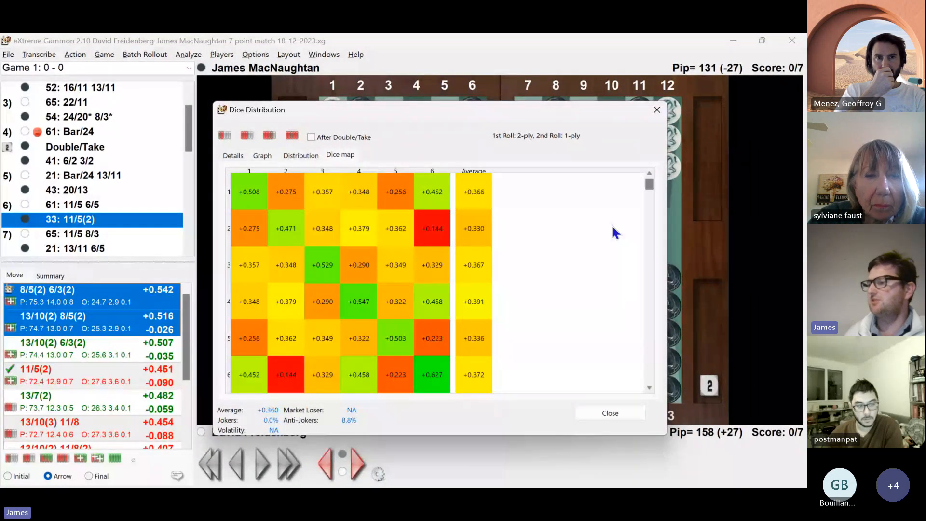
pyautogui.moveTo(419, 273)
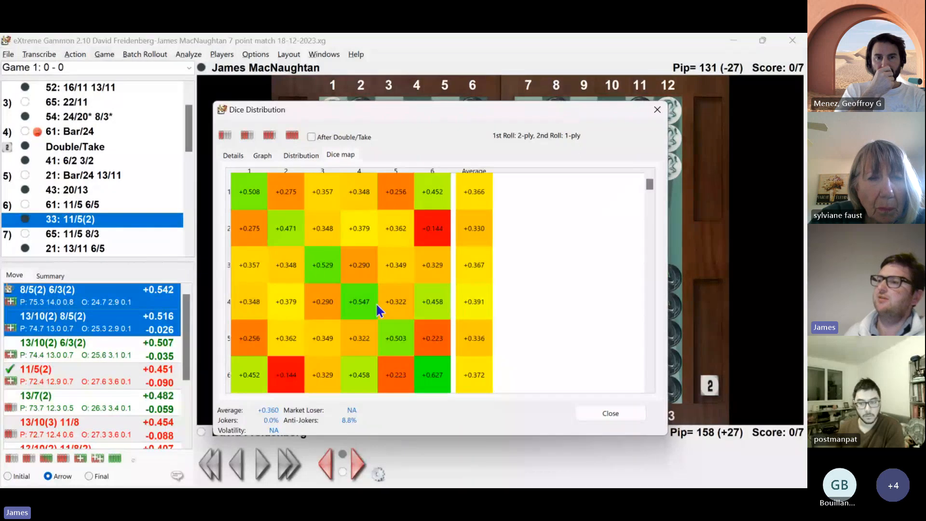
pyautogui.moveTo(379, 303)
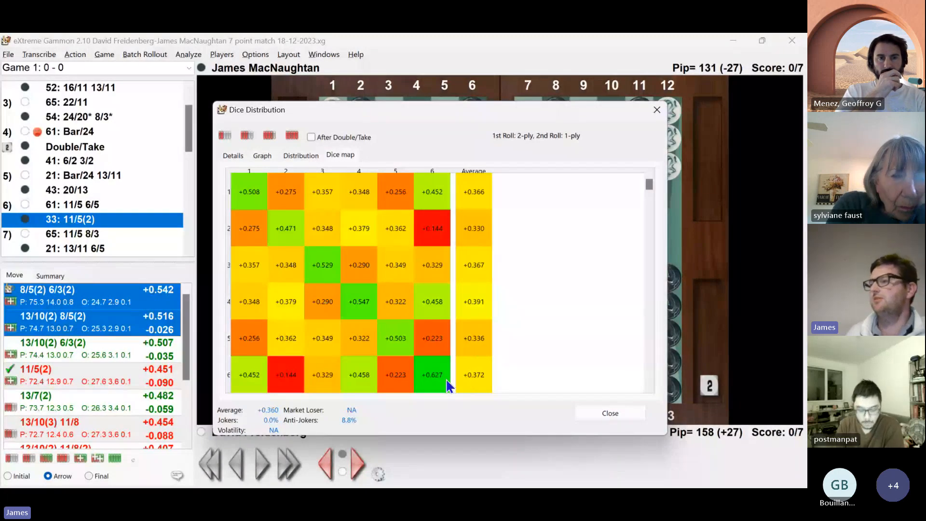
# View the distribution chart, and compare the dice graph for the first roll, both rolls and the second roll, returning to the first roll
pyautogui.click(300, 155)
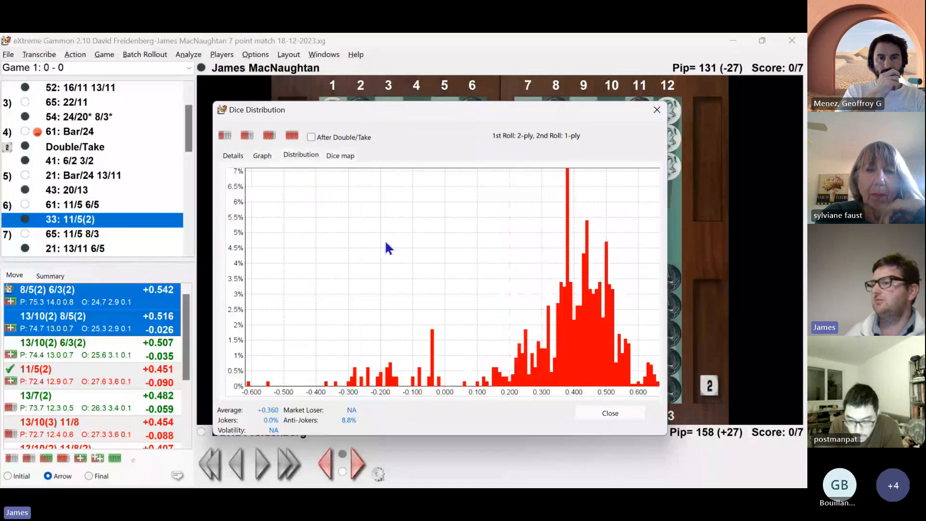
pyautogui.click(260, 155)
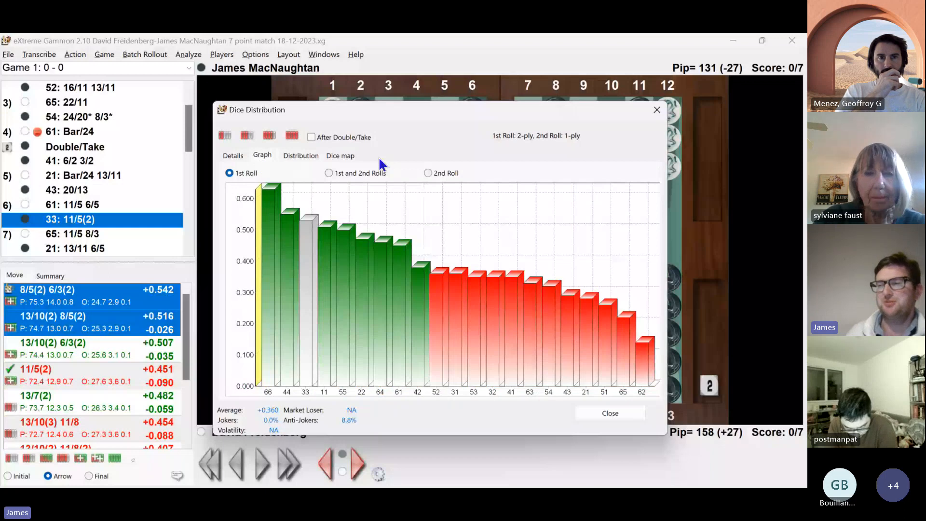
pyautogui.moveTo(446, 115); pyautogui.dragTo(475, 95)
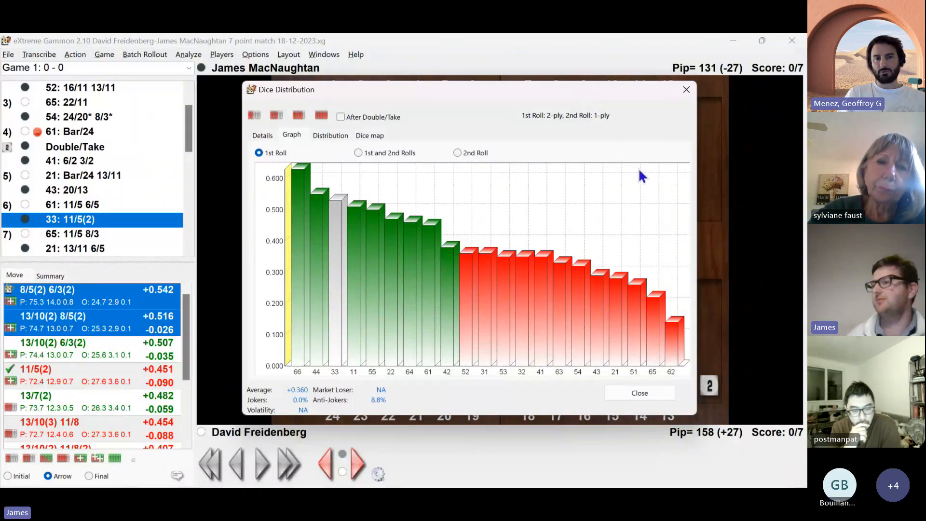
pyautogui.click(357, 153)
pyautogui.click(455, 153)
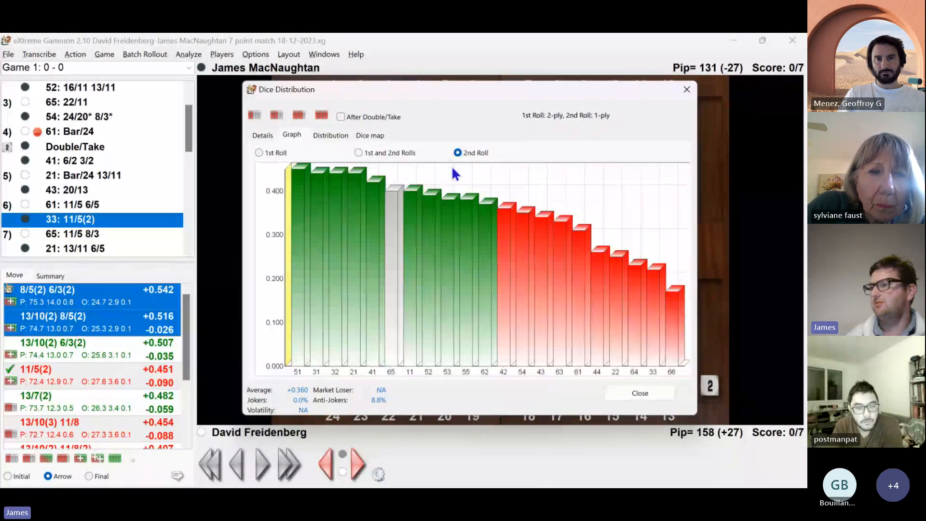
pyautogui.click(258, 153)
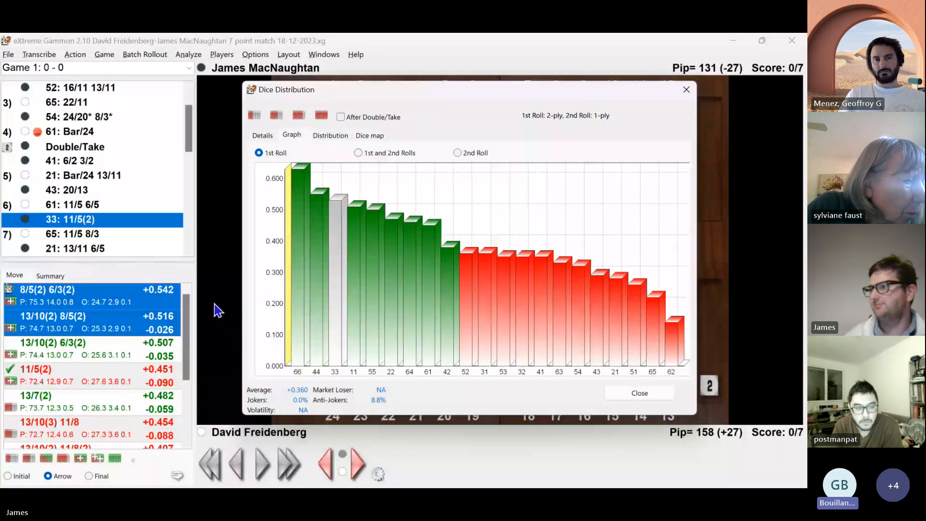
# Look over the distribution chart and the dice map once more and close the dice distribution
pyautogui.click(331, 136)
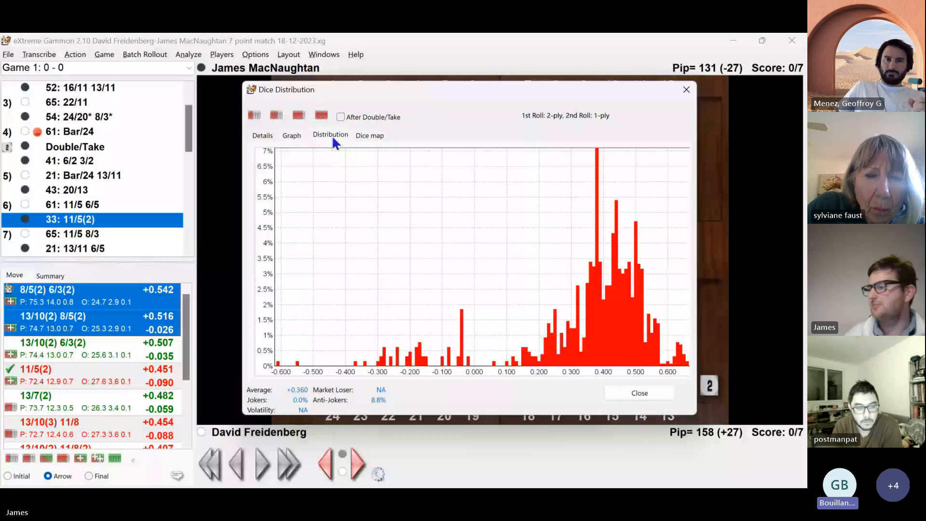
pyautogui.click(369, 136)
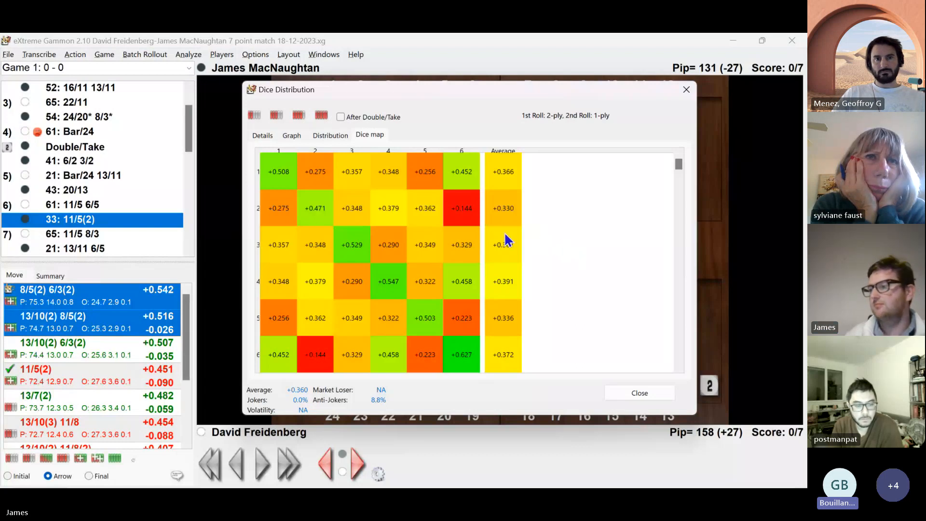
pyautogui.click(663, 384)
# Examine the match equity table out to 51 points away for both sides, return to its start and close it
pyautogui.click(194, 54)
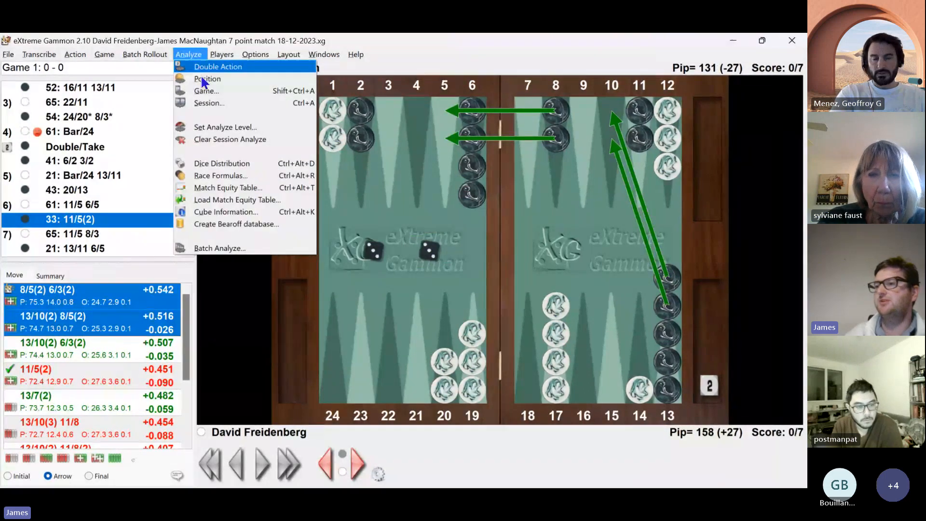
pyautogui.click(248, 189)
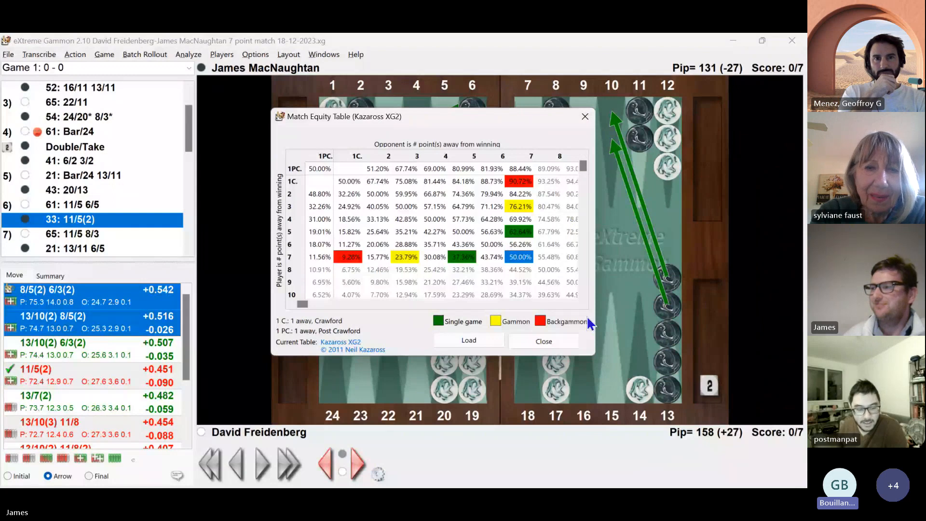
pyautogui.moveTo(584, 168); pyautogui.dragTo(585, 288)
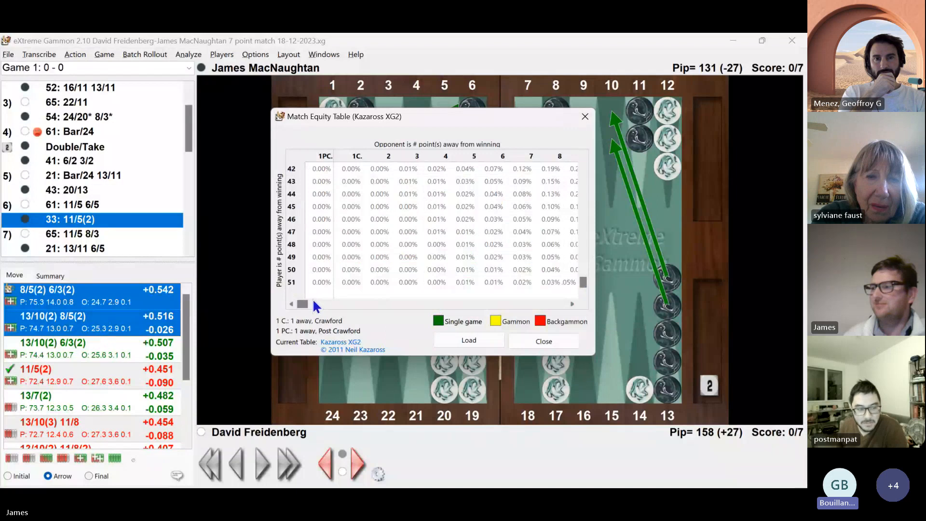
pyautogui.moveTo(297, 303); pyautogui.dragTo(598, 304)
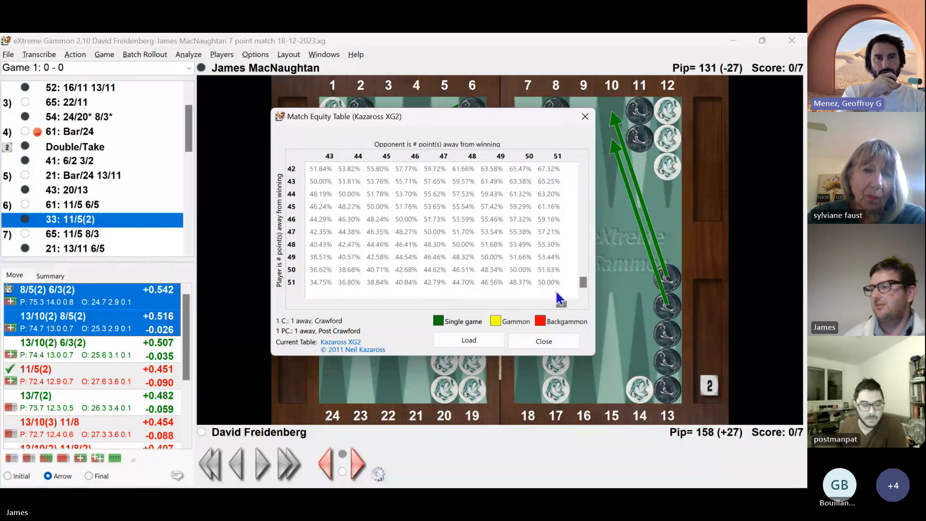
pyautogui.moveTo(558, 304); pyautogui.dragTo(290, 303)
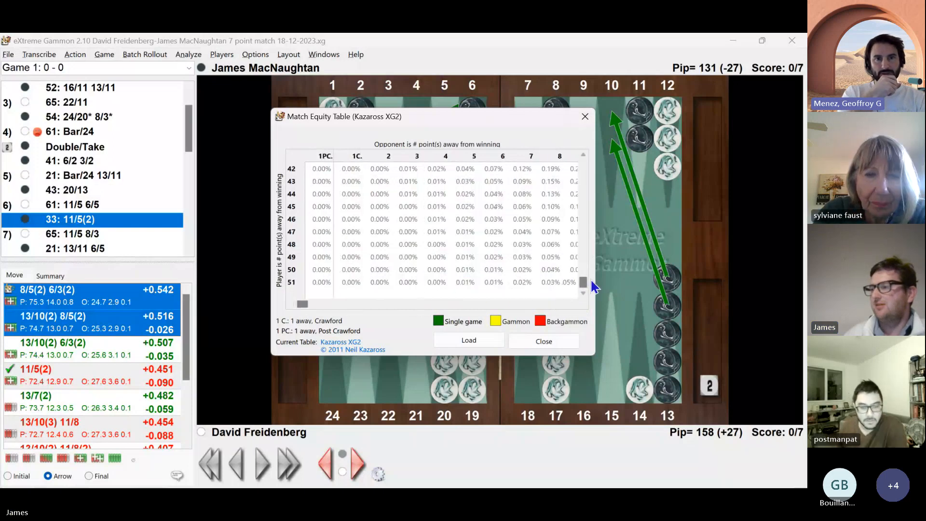
pyautogui.moveTo(583, 283); pyautogui.dragTo(583, 166)
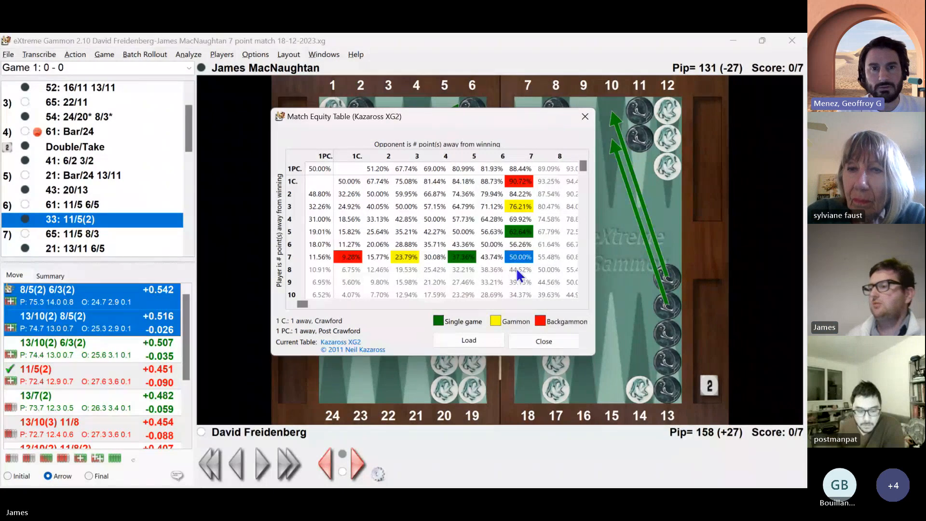
pyautogui.click(585, 117)
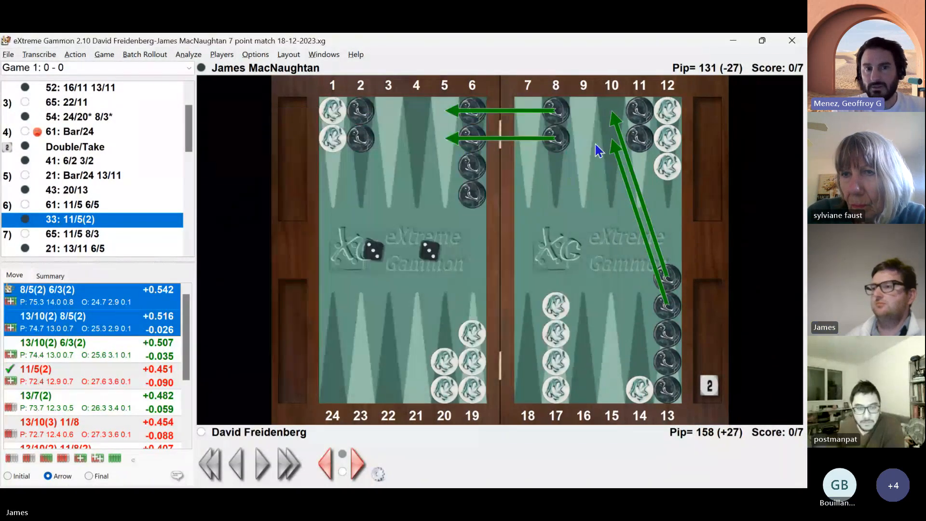
# Select Black's Double/Take in turn 4, view its cube information for match play and close it
pyautogui.click(199, 56)
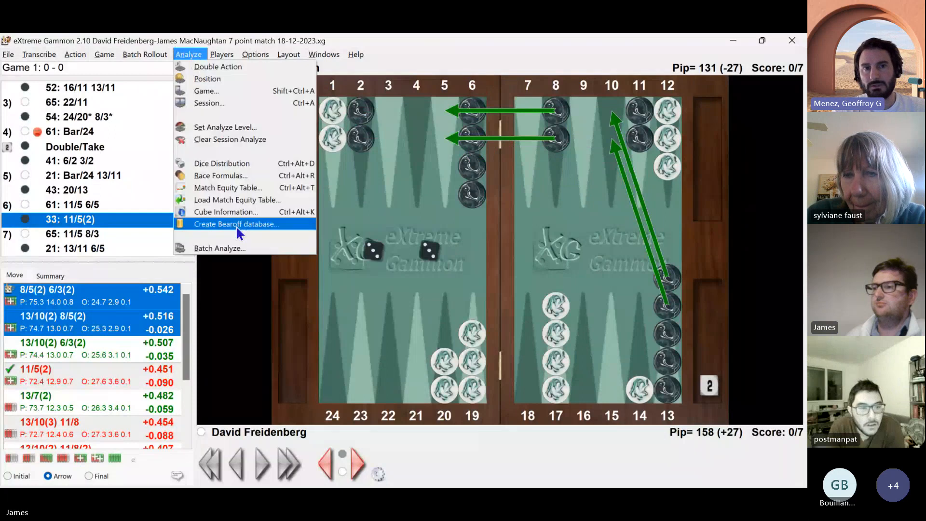
pyautogui.click(304, 222)
pyautogui.click(96, 147)
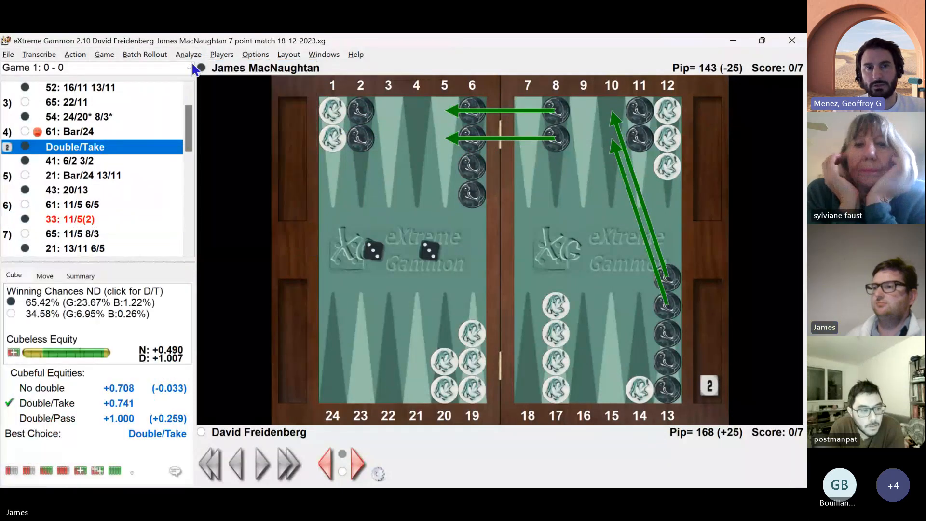
pyautogui.click(188, 54)
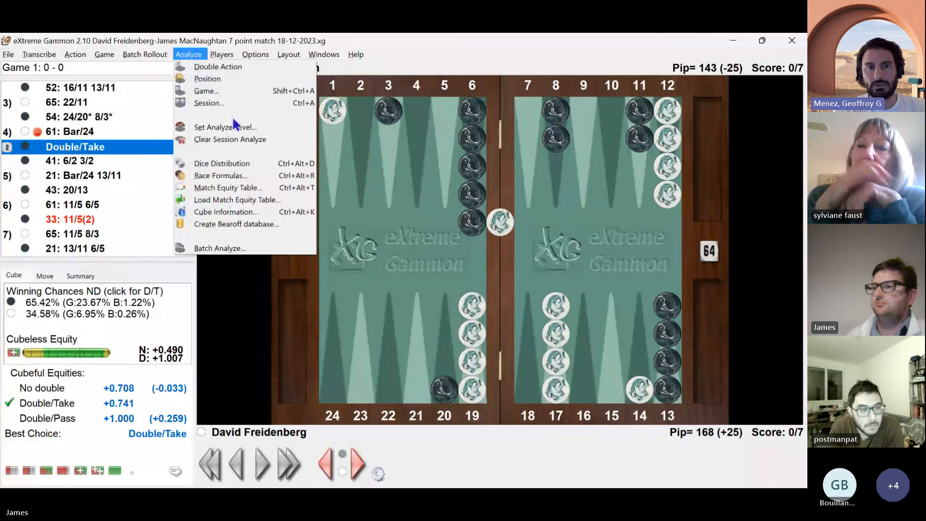
pyautogui.click(241, 213)
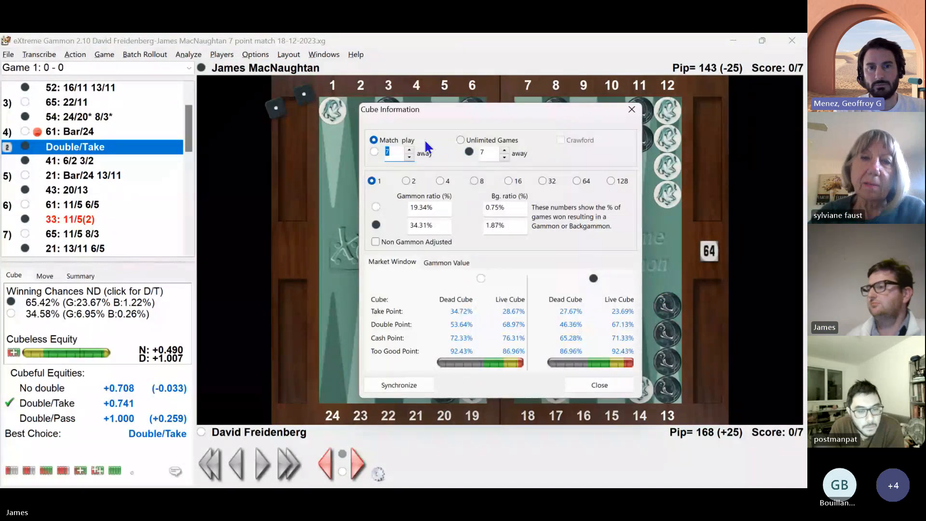
pyautogui.click(632, 112)
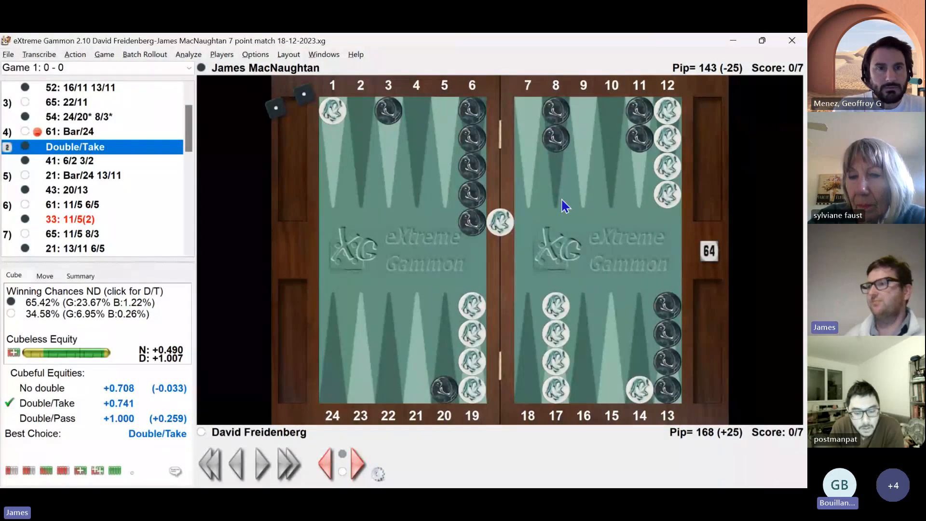
# Open the cube information for the selected double and lower White's match score to 2 away
pyautogui.click(187, 54)
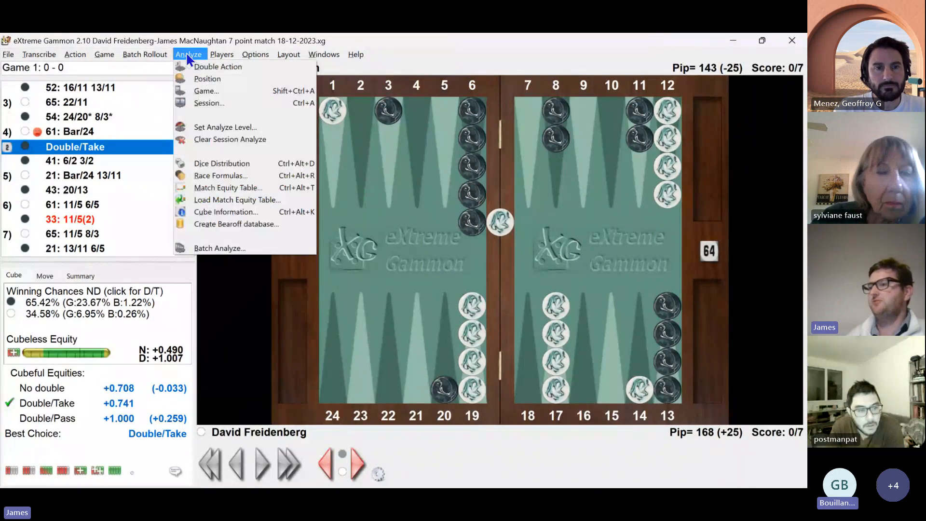
pyautogui.click(226, 212)
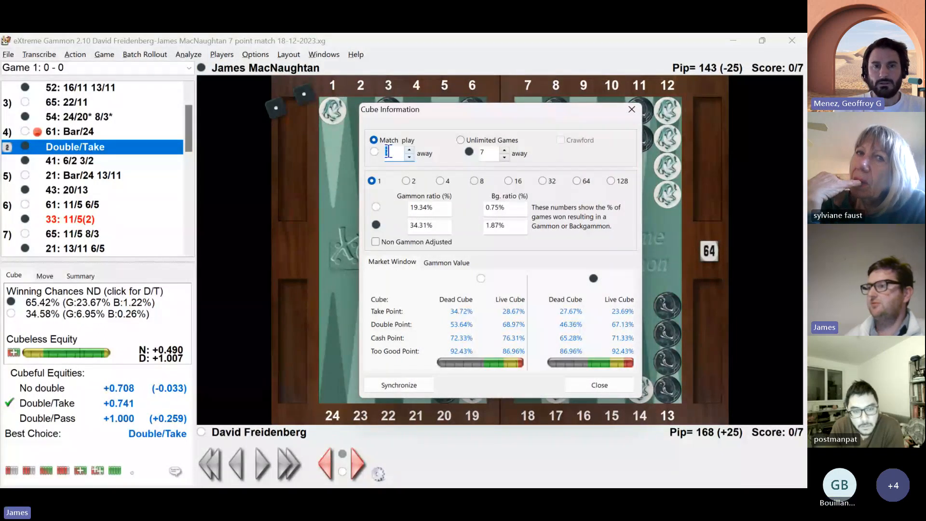
pyautogui.click(409, 157)
pyautogui.click(409, 157)
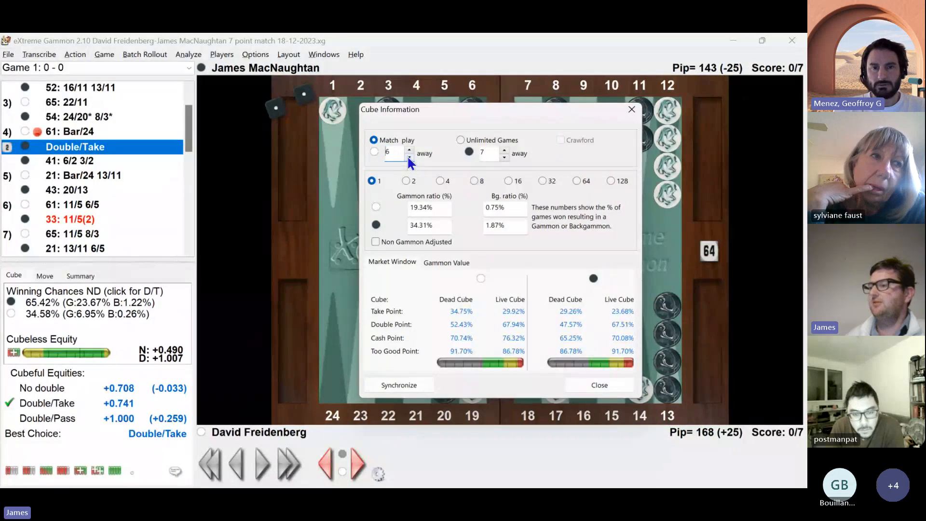
pyautogui.click(409, 157)
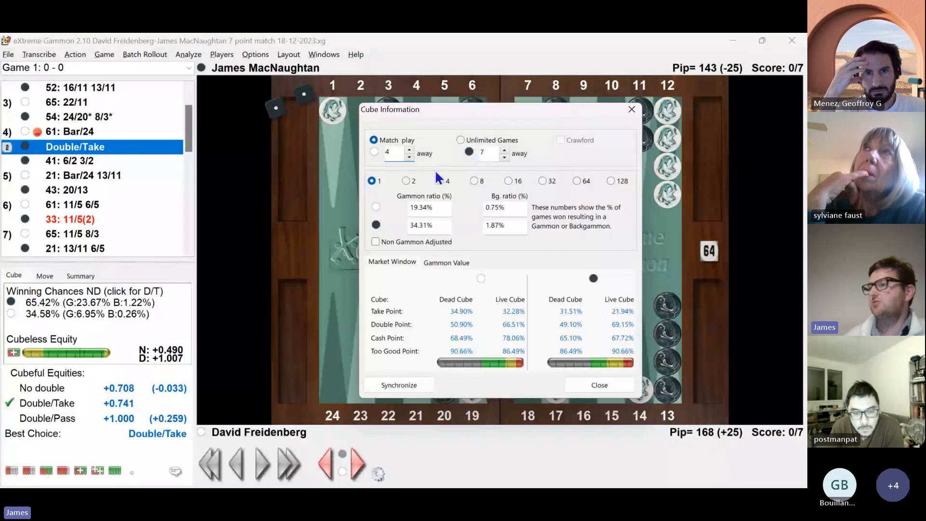
pyautogui.click(409, 157)
pyautogui.click(409, 157)
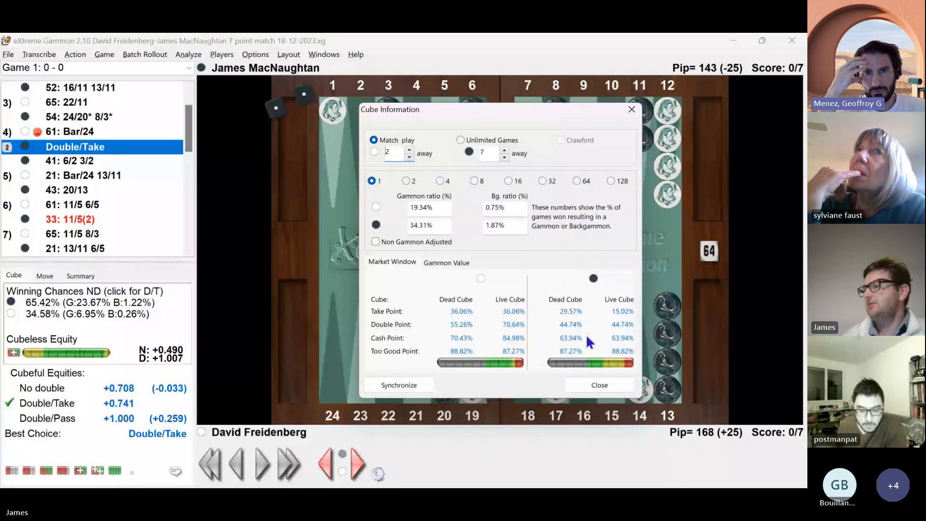
# Set Black to 4 away in the cube information, switch the non-gammon adjustment on and off again, and close it
pyautogui.click(504, 157)
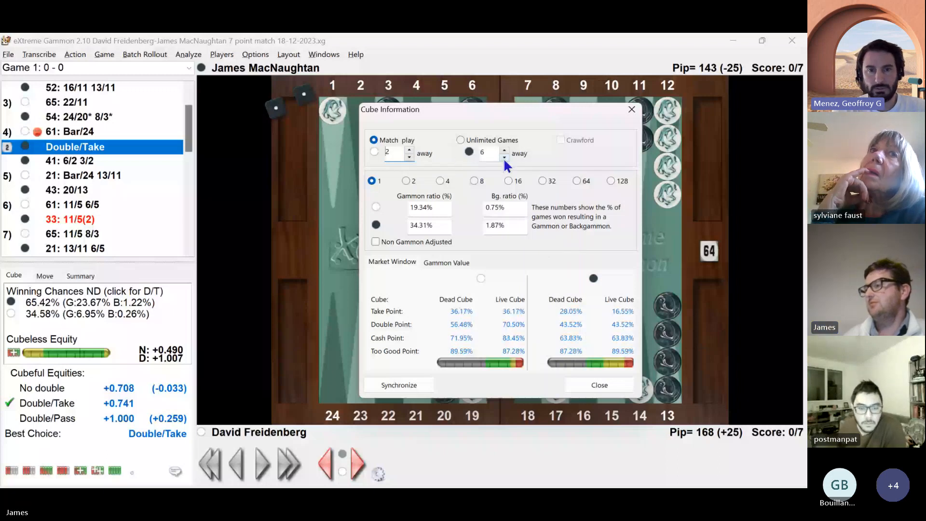
pyautogui.click(504, 157)
pyautogui.click(504, 157)
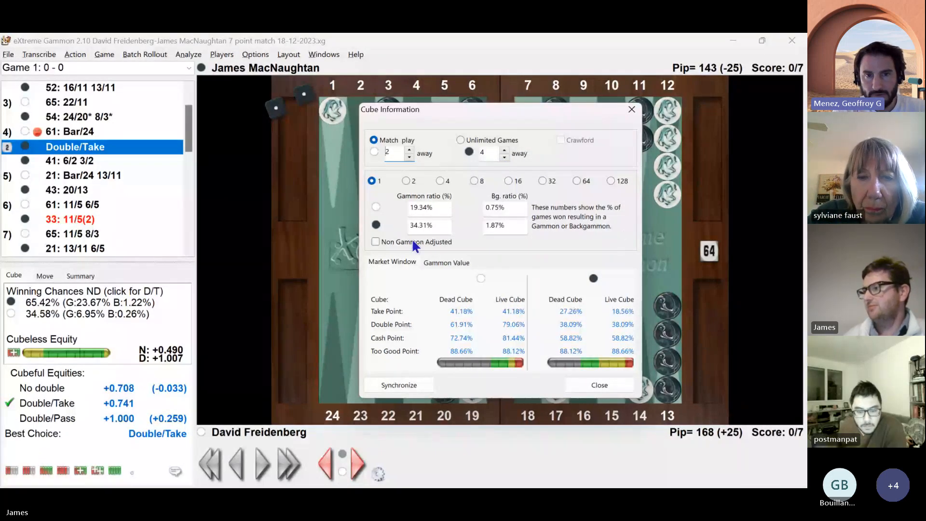
pyautogui.click(375, 242)
pyautogui.click(375, 242)
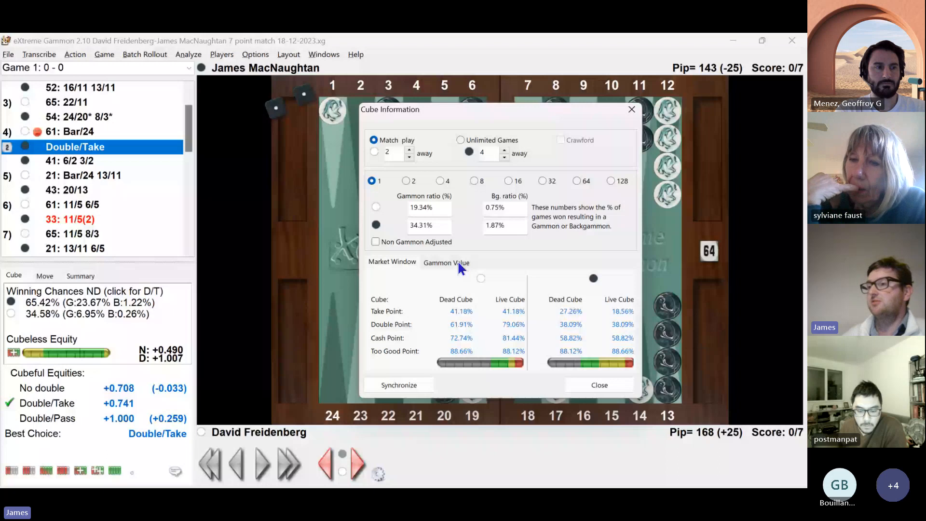
pyautogui.press('Escape')
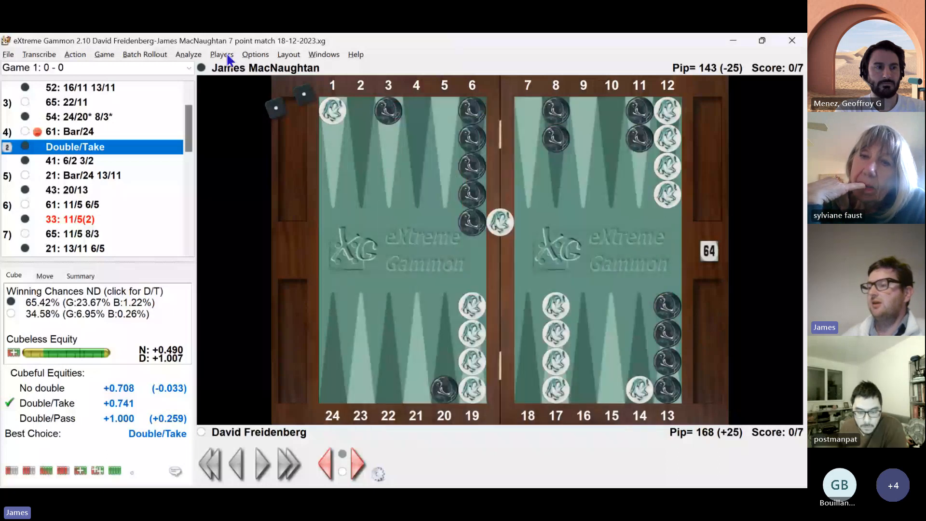
pyautogui.click(193, 55)
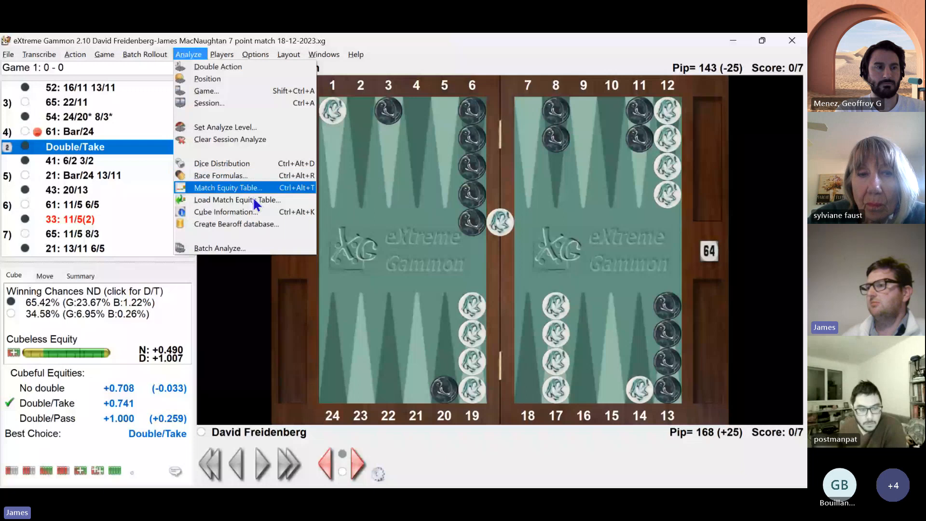
pyautogui.moveTo(225, 50)
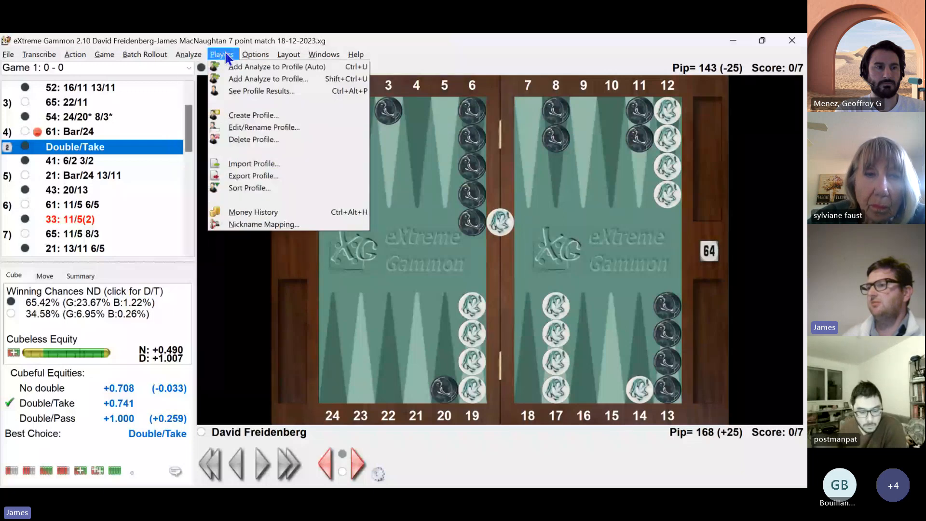
pyautogui.click(253, 51)
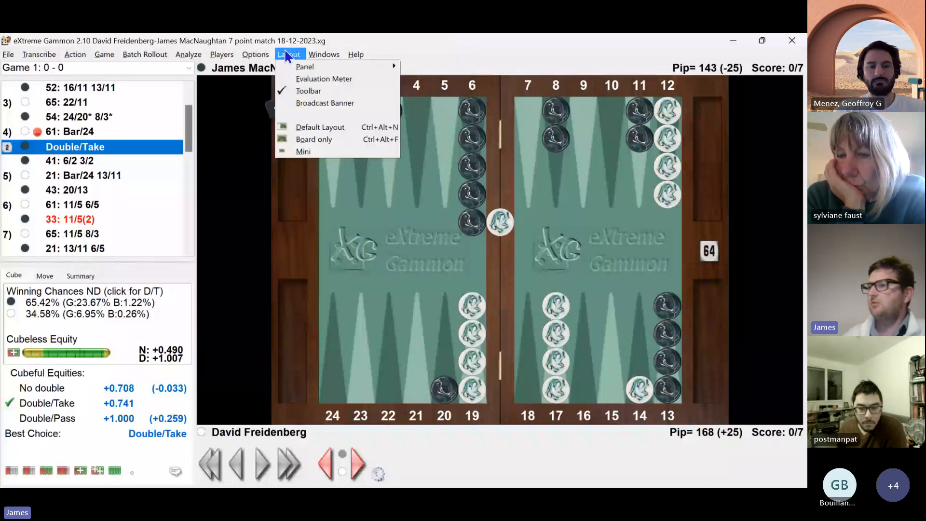
pyautogui.moveTo(312, 54)
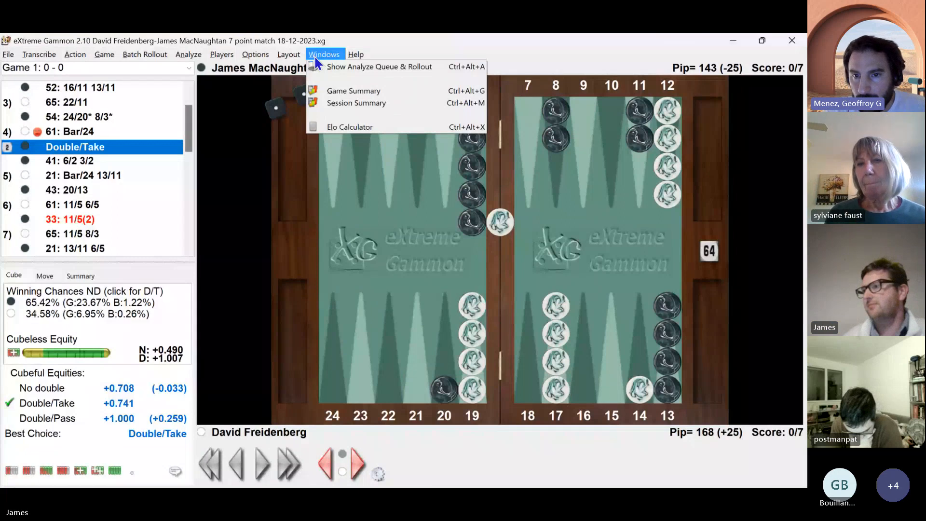
# Reopen the cube information, view the gammon and backgammon values for both sides, and close it
pyautogui.moveTo(186, 52)
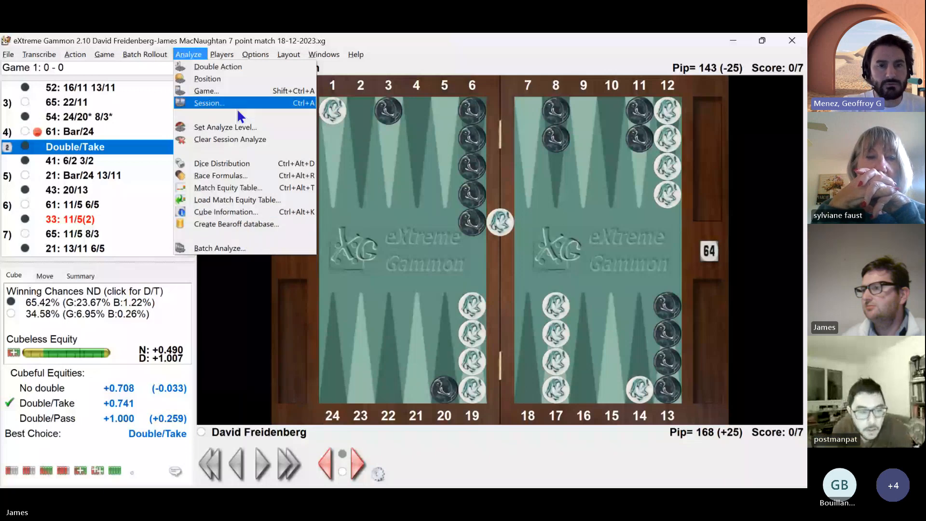
pyautogui.click(250, 212)
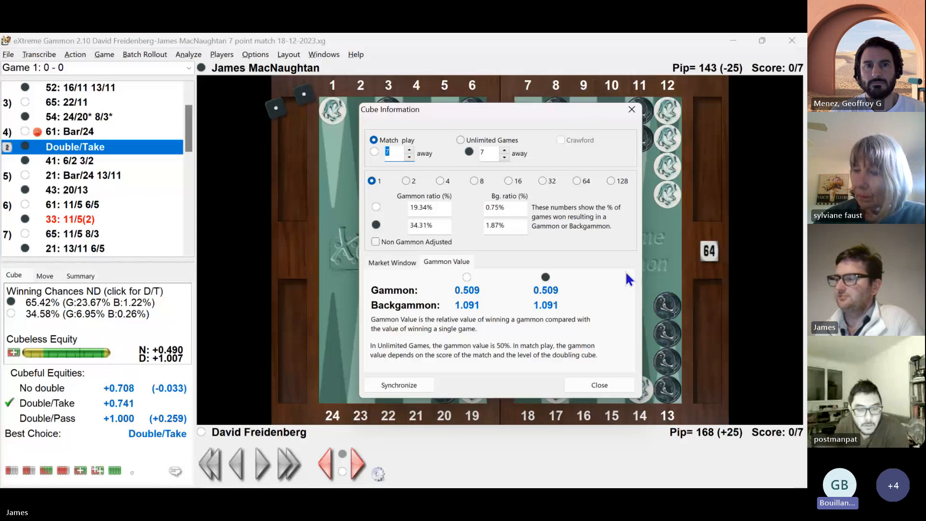
pyautogui.click(603, 388)
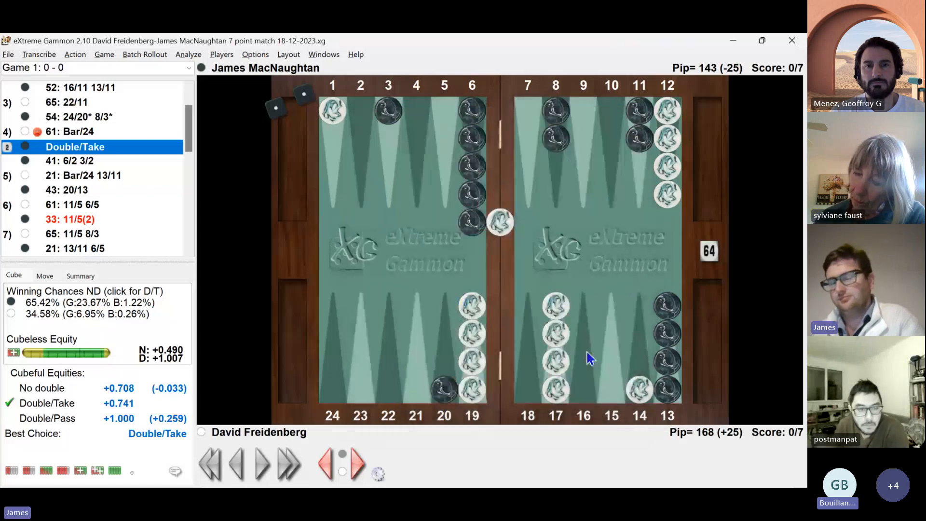